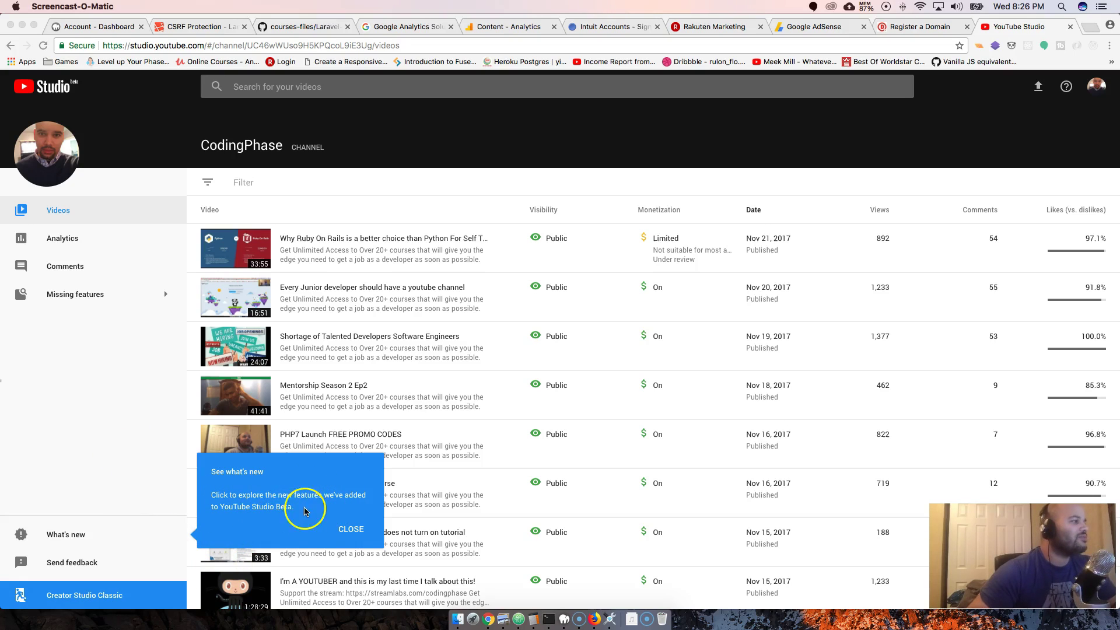
Dismiss the 'See what's new' tip and start browsing the videos list
{"action": "left_click", "coordinate": [349, 531]}
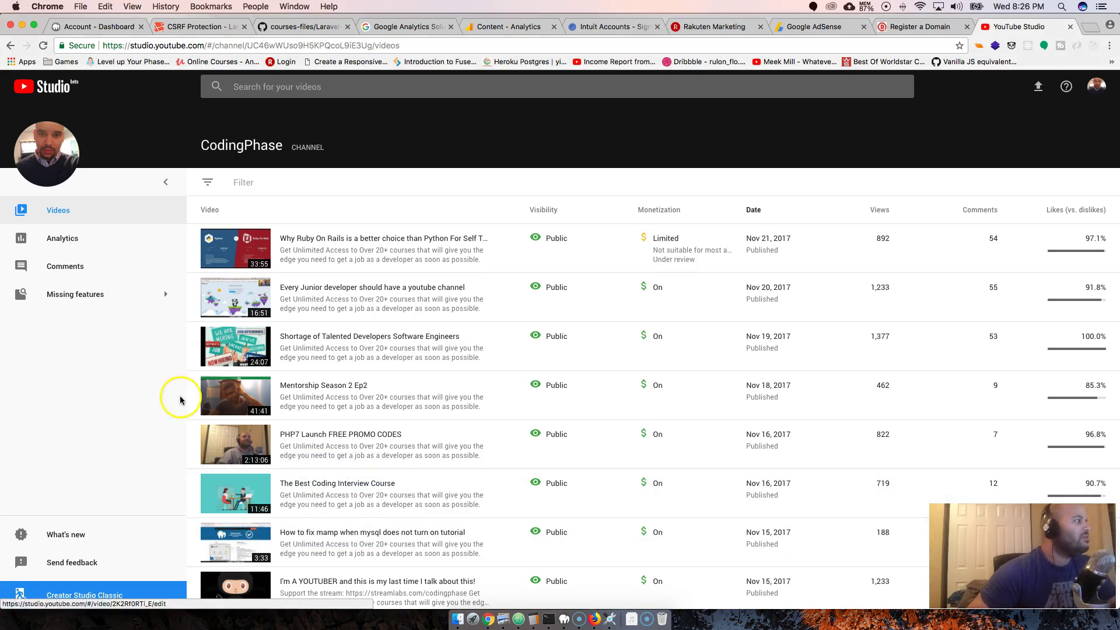
{"action": "scroll", "coordinate": [382, 263], "scroll_direction": "down", "scroll_amount": 10}
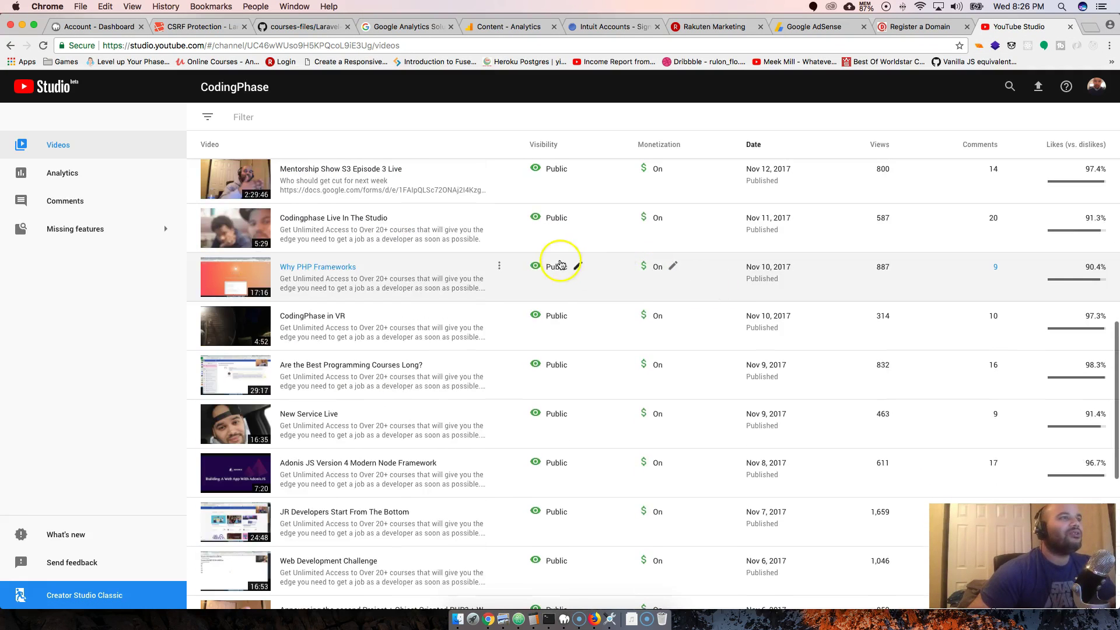
{"action": "scroll", "coordinate": [560, 264], "scroll_direction": "down", "scroll_amount": 3}
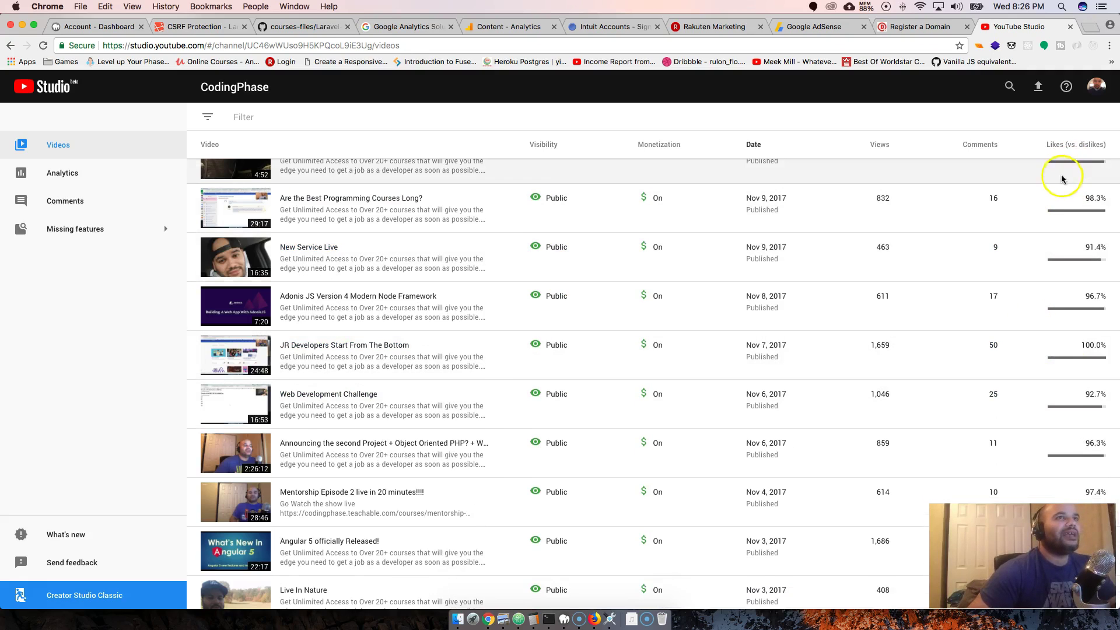
{"action": "scroll", "coordinate": [1061, 179], "scroll_direction": "up", "scroll_amount": 12}
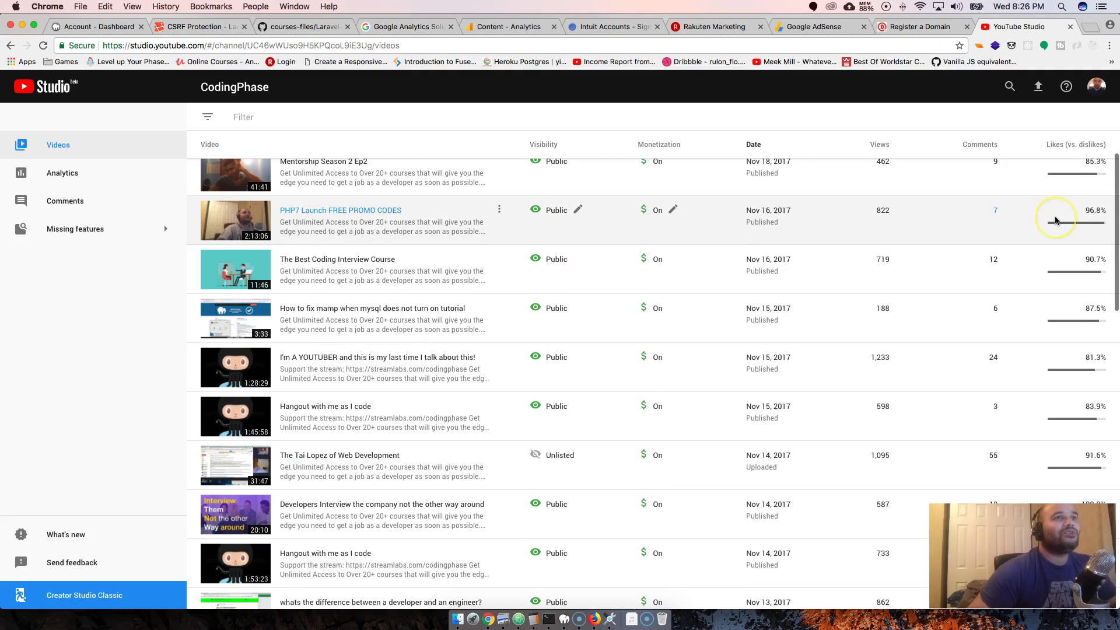
{"action": "scroll", "coordinate": [1055, 220], "scroll_direction": "down", "scroll_amount": 3}
{"action": "scroll", "coordinate": [1052, 220], "scroll_direction": "up", "scroll_amount": 8}
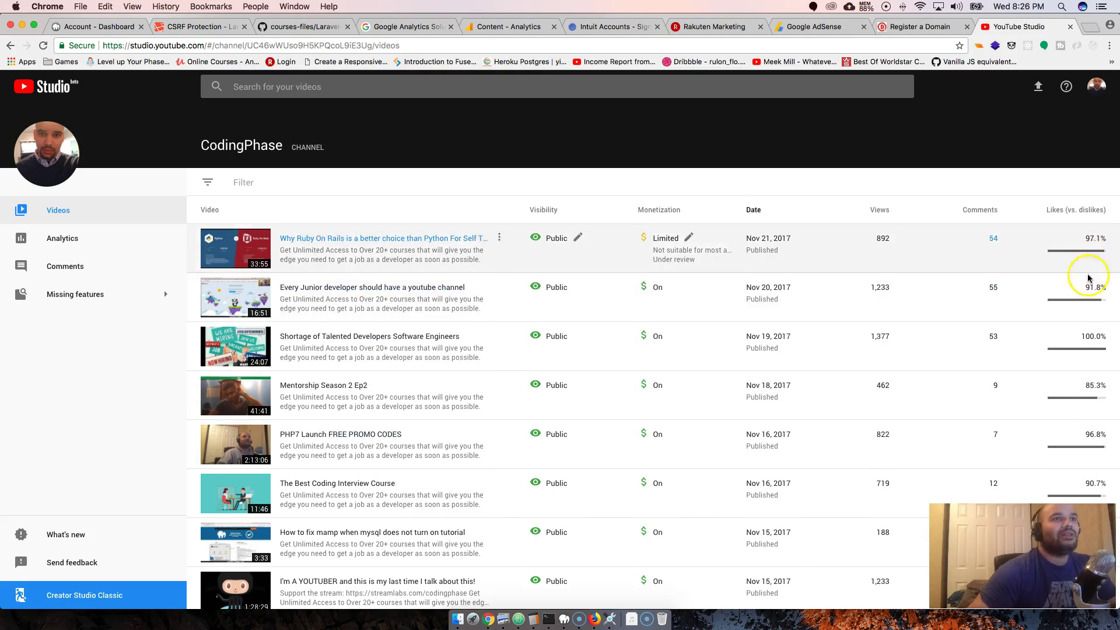
Scroll to the bottom of the videos list, then back up to the newest upload
{"action": "scroll", "coordinate": [1082, 280], "scroll_direction": "down", "scroll_amount": 8}
{"action": "scroll", "coordinate": [1077, 323], "scroll_direction": "down", "scroll_amount": 8}
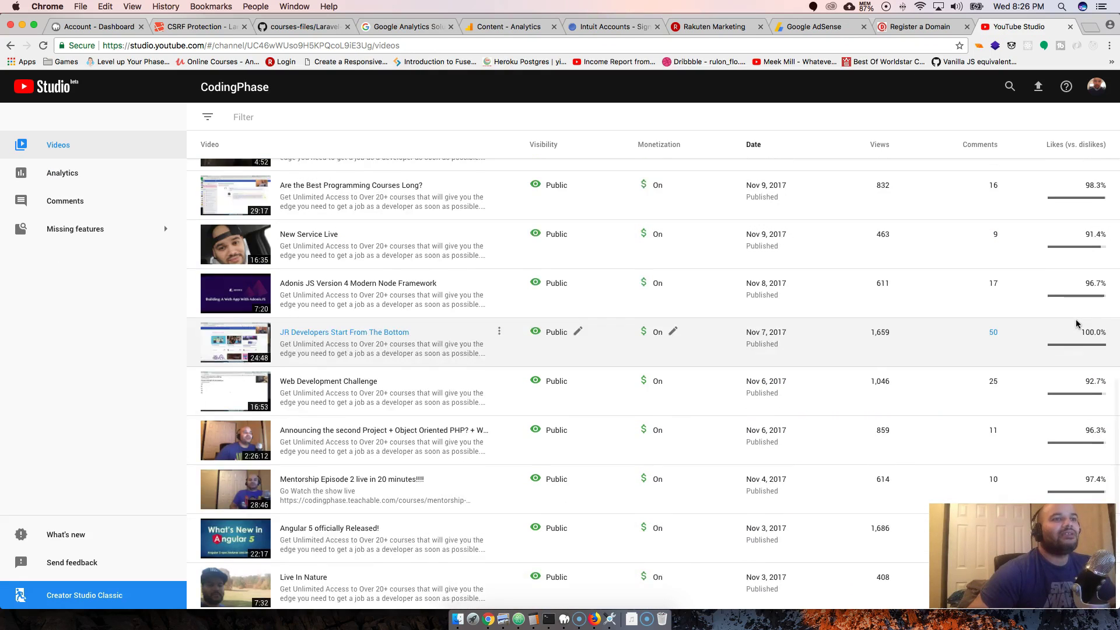
{"action": "scroll", "coordinate": [1078, 324], "scroll_direction": "down", "scroll_amount": 4}
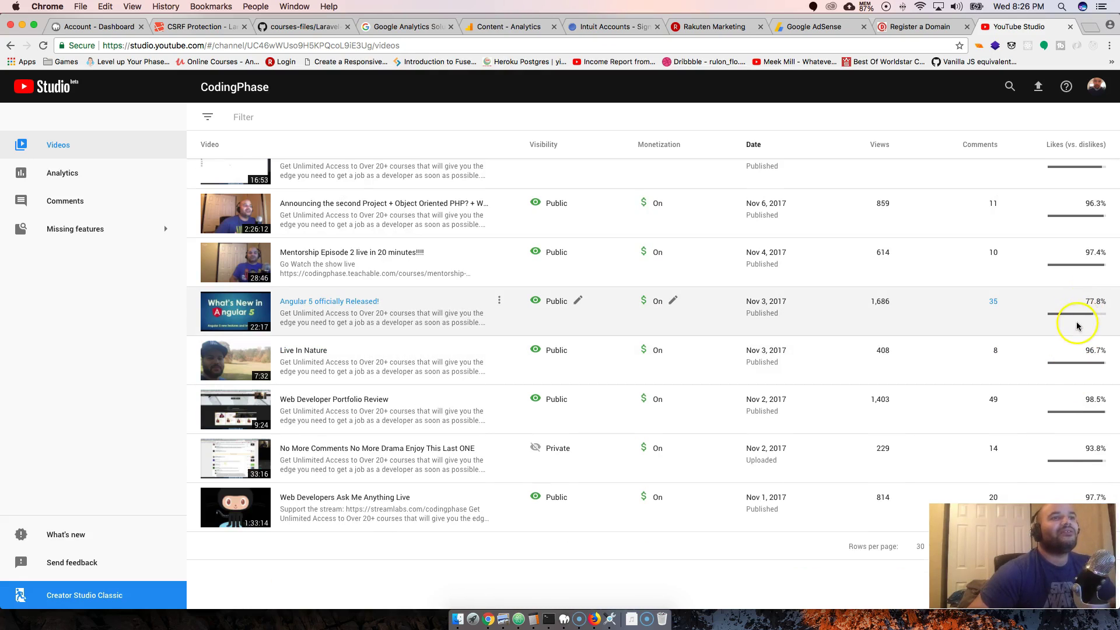
{"action": "mouse_move", "coordinate": [1082, 314]}
{"action": "scroll", "coordinate": [1082, 318], "scroll_direction": "up", "scroll_amount": 1}
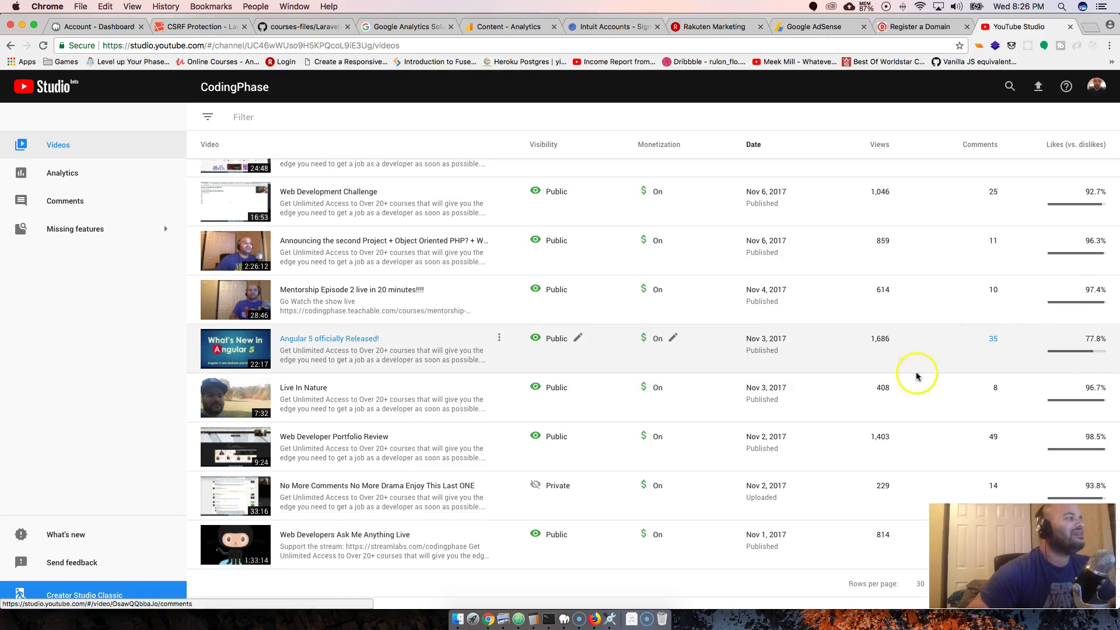
{"action": "scroll", "coordinate": [645, 385], "scroll_direction": "up", "scroll_amount": 10}
{"action": "scroll", "coordinate": [606, 364], "scroll_direction": "up", "scroll_amount": 15}
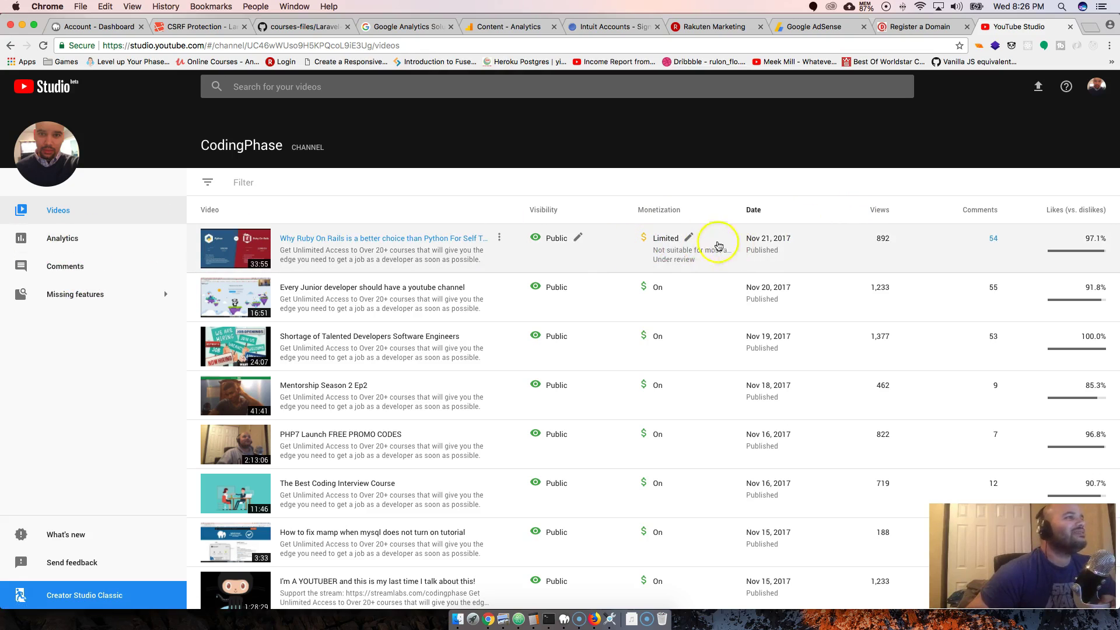
Turn monetization On for the newest Ruby on Rails video and save
{"action": "left_click", "coordinate": [692, 238]}
{"action": "left_click", "coordinate": [657, 243]}
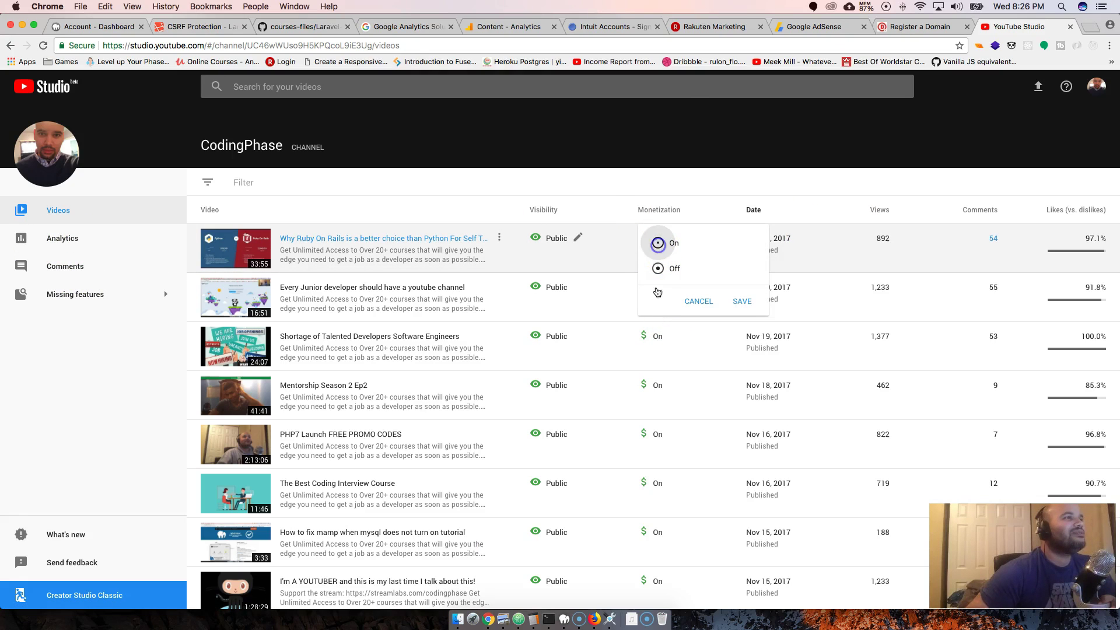
{"action": "left_click", "coordinate": [742, 301]}
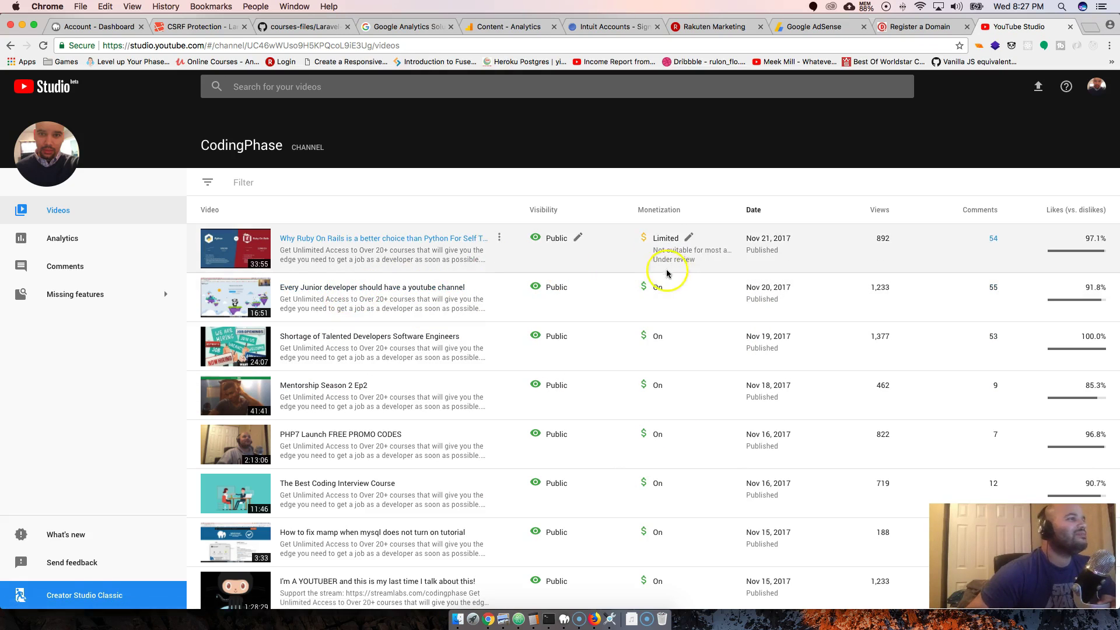
Open visibility for 'Hangout with me as I code' and cancel, leaving it Public
{"action": "scroll", "coordinate": [492, 295], "scroll_direction": "down", "scroll_amount": 6}
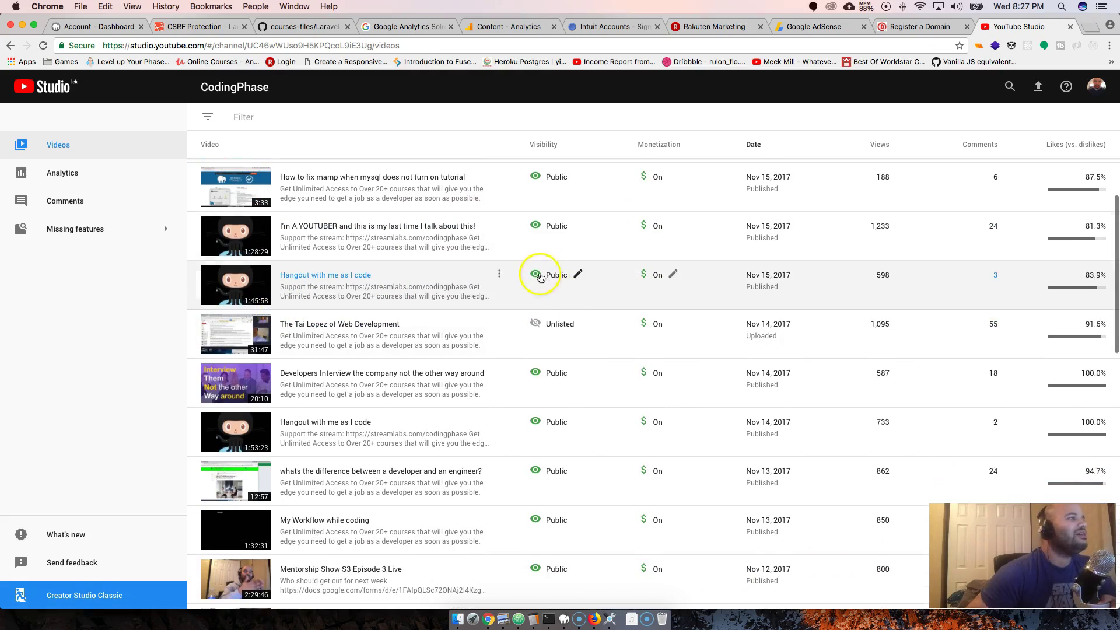
{"action": "left_click", "coordinate": [577, 275]}
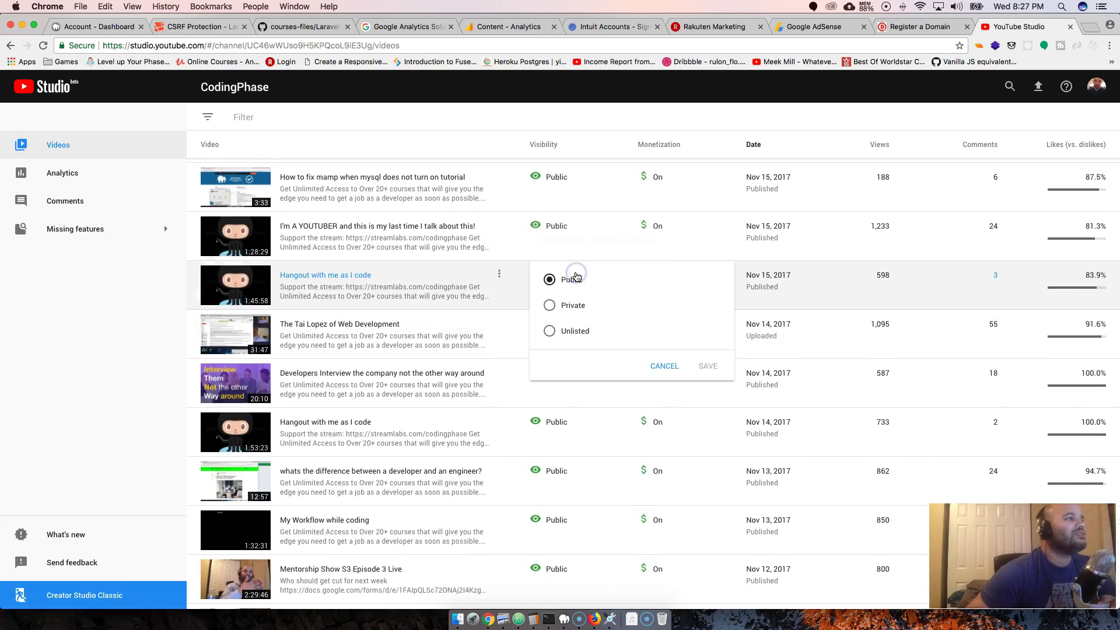
{"action": "left_click", "coordinate": [596, 239]}
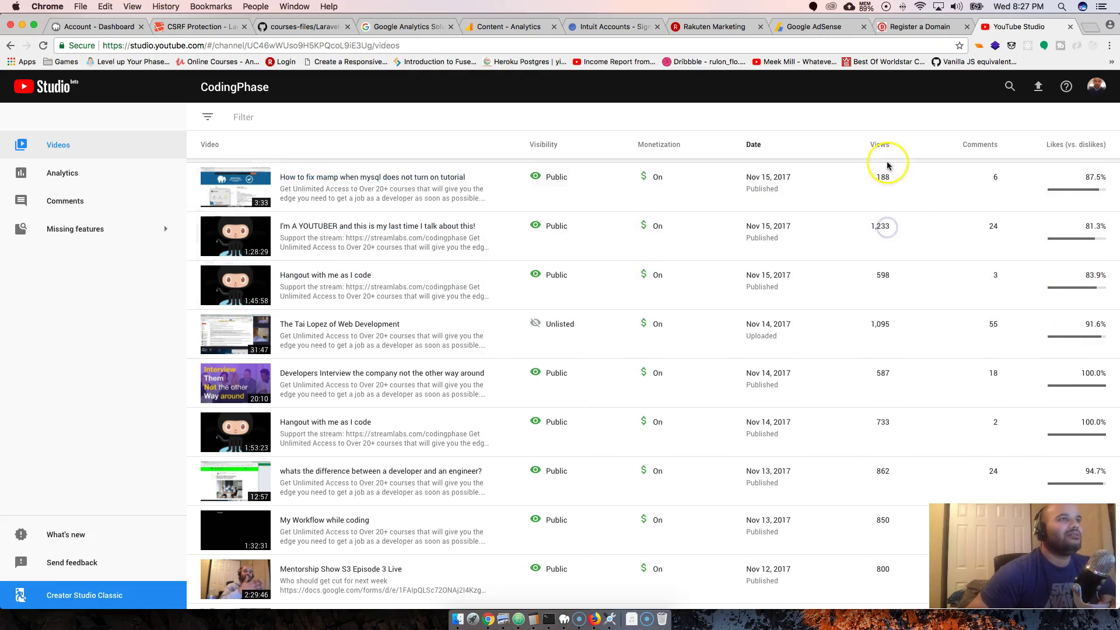
{"action": "scroll", "coordinate": [886, 233], "scroll_direction": "up", "scroll_amount": 10}
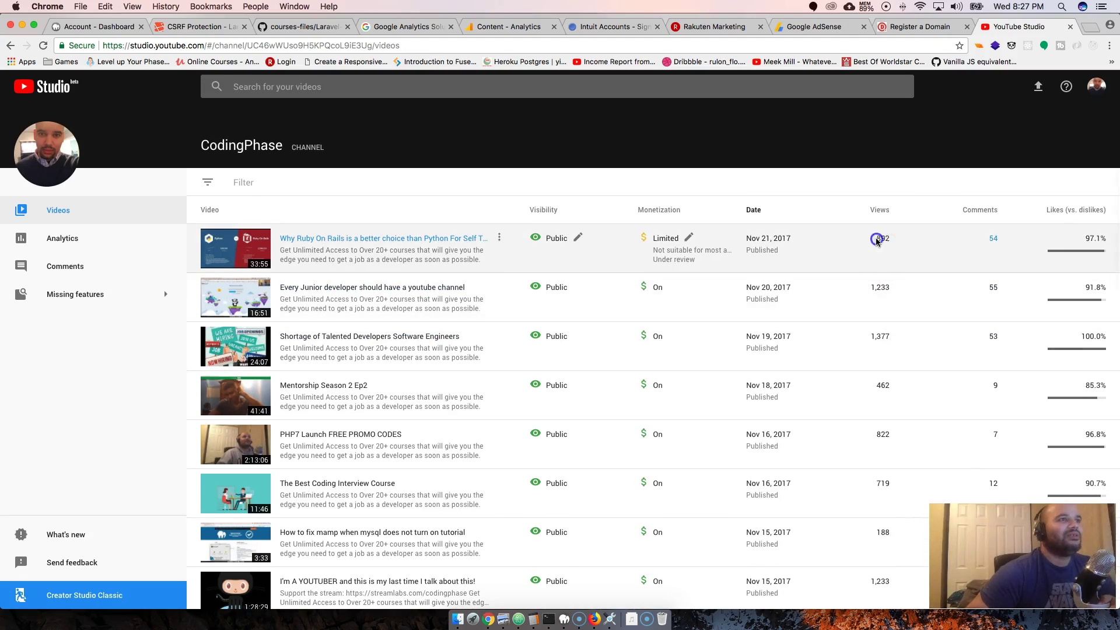
Open the Ruby on Rails video's comments page and scroll through the comments
{"action": "left_click", "coordinate": [994, 240]}
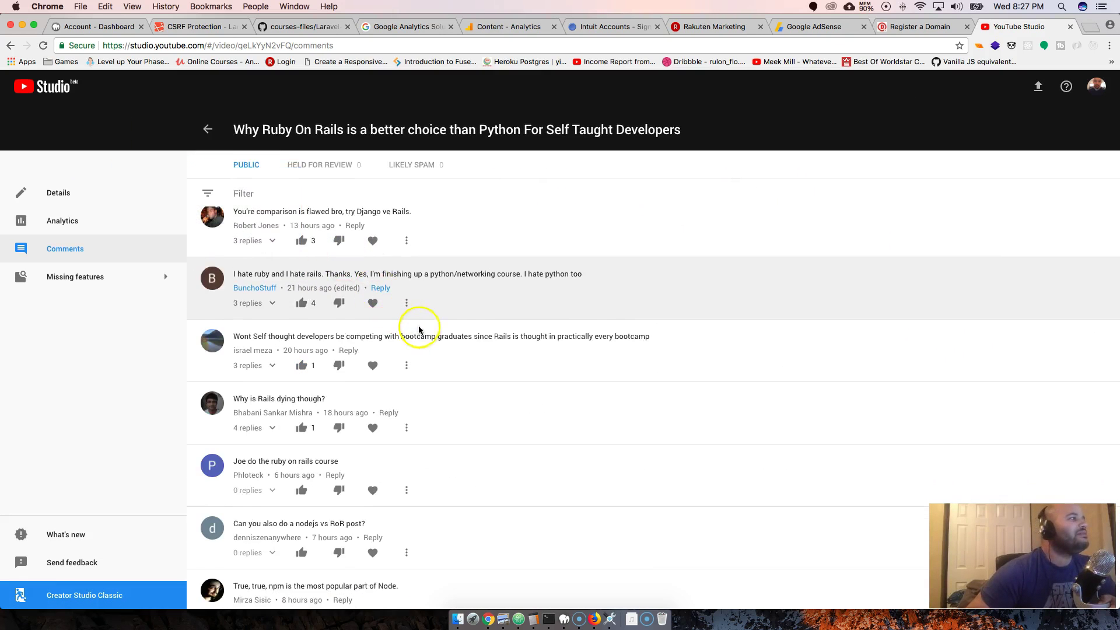
{"action": "scroll", "coordinate": [388, 315], "scroll_direction": "down", "scroll_amount": 7}
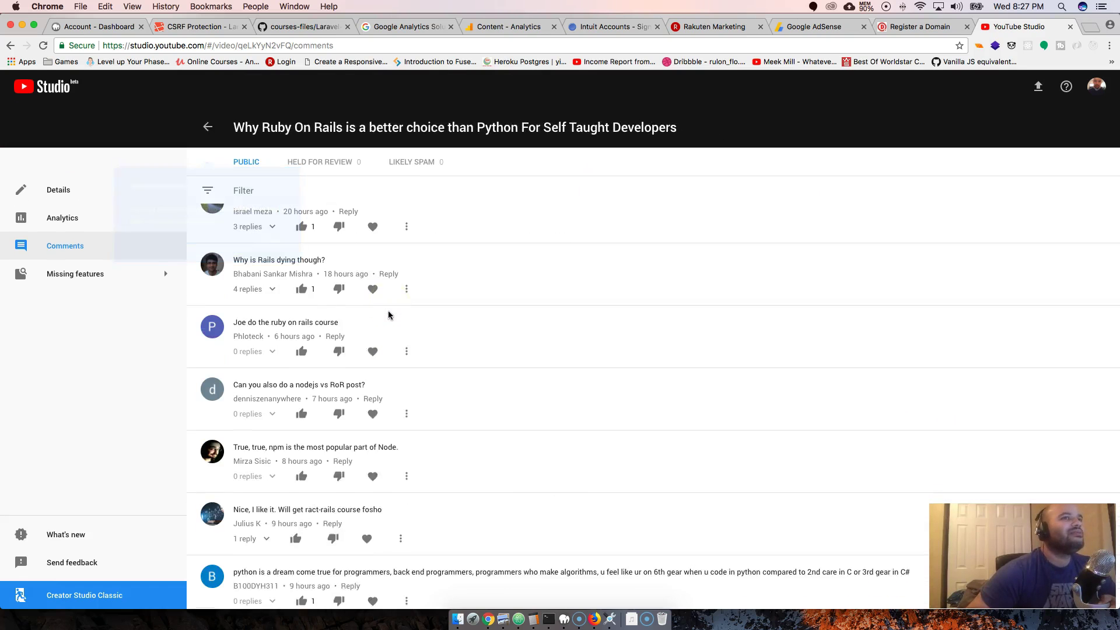
{"action": "scroll", "coordinate": [384, 317], "scroll_direction": "down", "scroll_amount": 7}
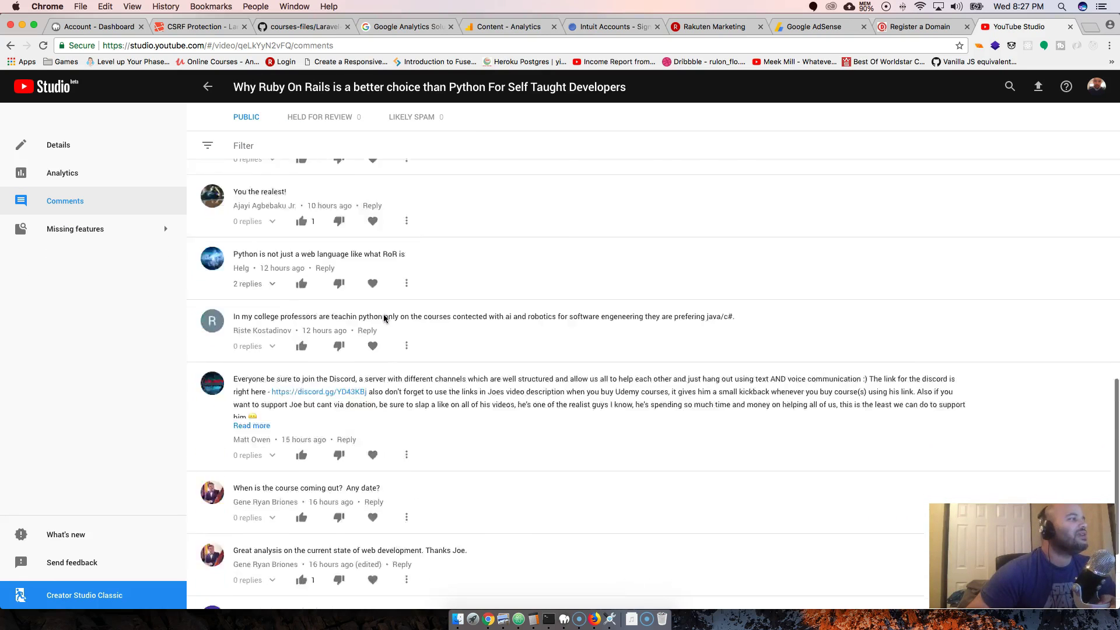
{"action": "scroll", "coordinate": [384, 318], "scroll_direction": "up", "scroll_amount": 15}
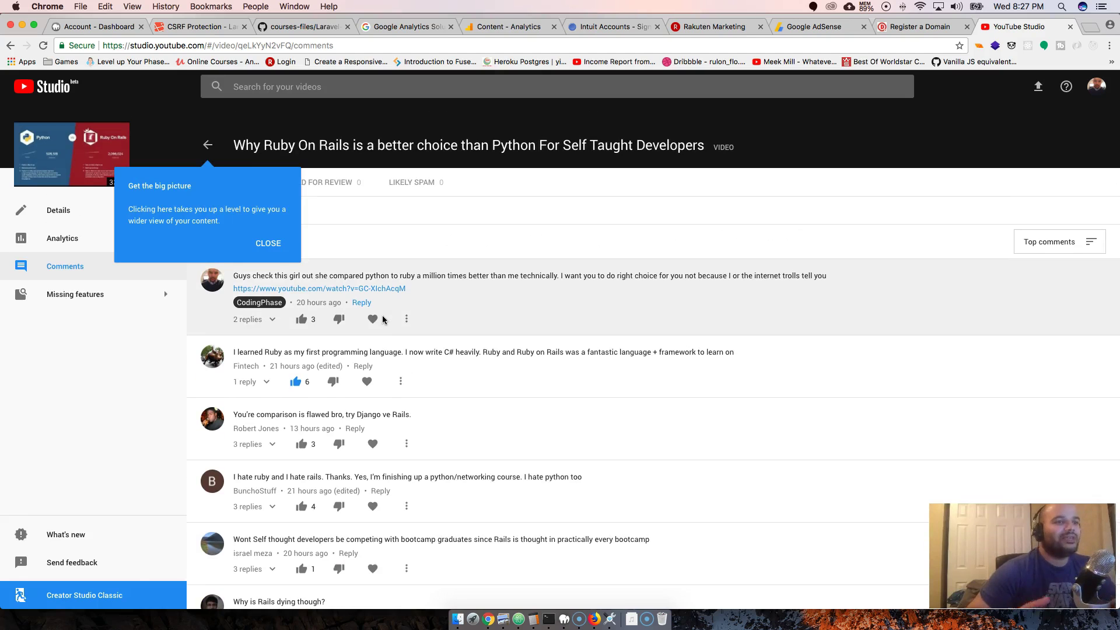
{"action": "scroll", "coordinate": [387, 392], "scroll_direction": "down", "scroll_amount": 3}
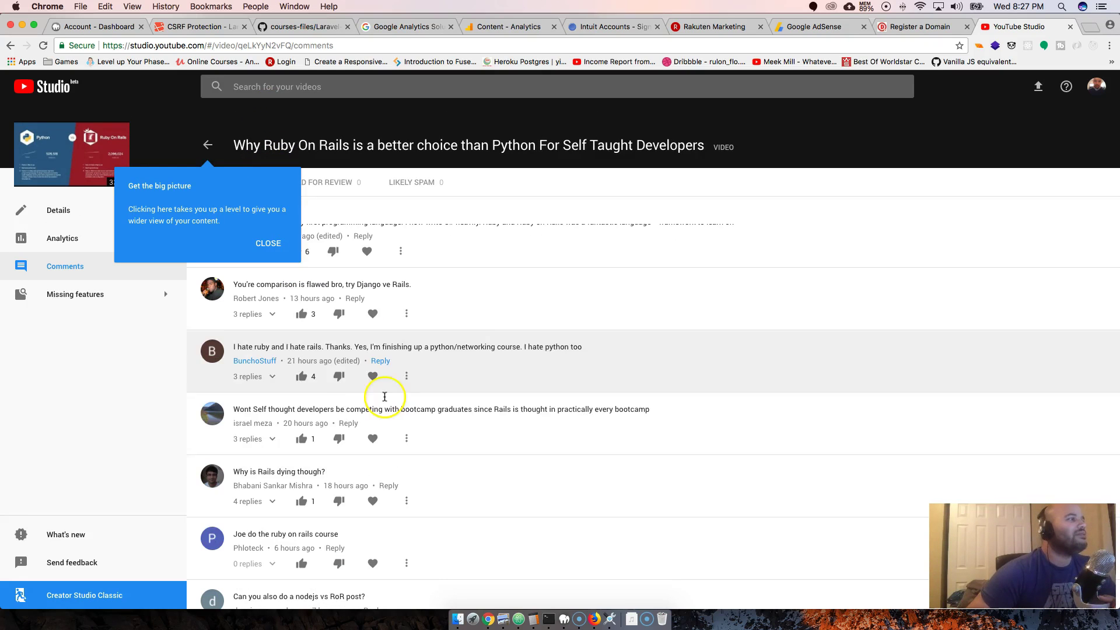
{"action": "scroll", "coordinate": [385, 397], "scroll_direction": "up", "scroll_amount": 1}
{"action": "scroll", "coordinate": [385, 397], "scroll_direction": "up", "scroll_amount": 3}
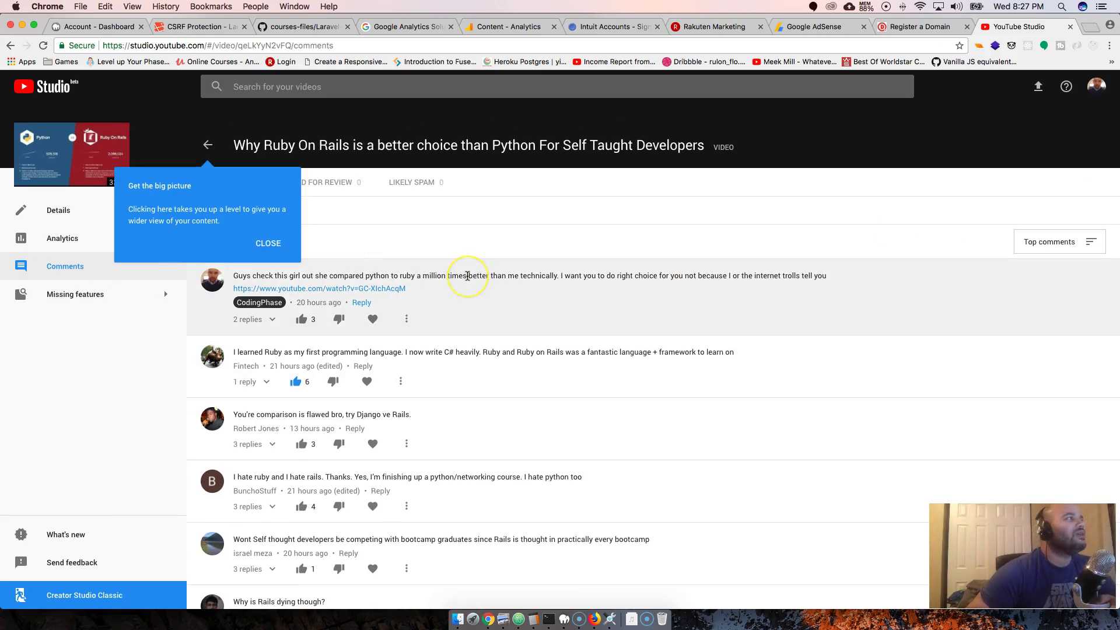
{"action": "scroll", "coordinate": [467, 275], "scroll_direction": "down", "scroll_amount": 5}
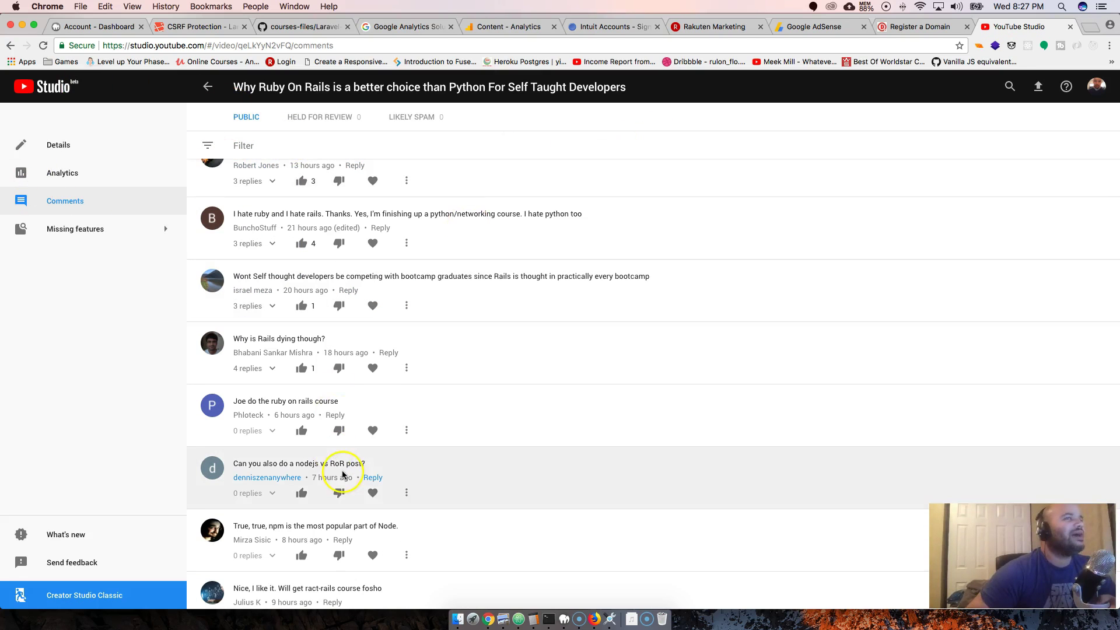
{"action": "scroll", "coordinate": [364, 338], "scroll_direction": "down", "scroll_amount": 5}
{"action": "scroll", "coordinate": [367, 300], "scroll_direction": "up", "scroll_amount": 10}
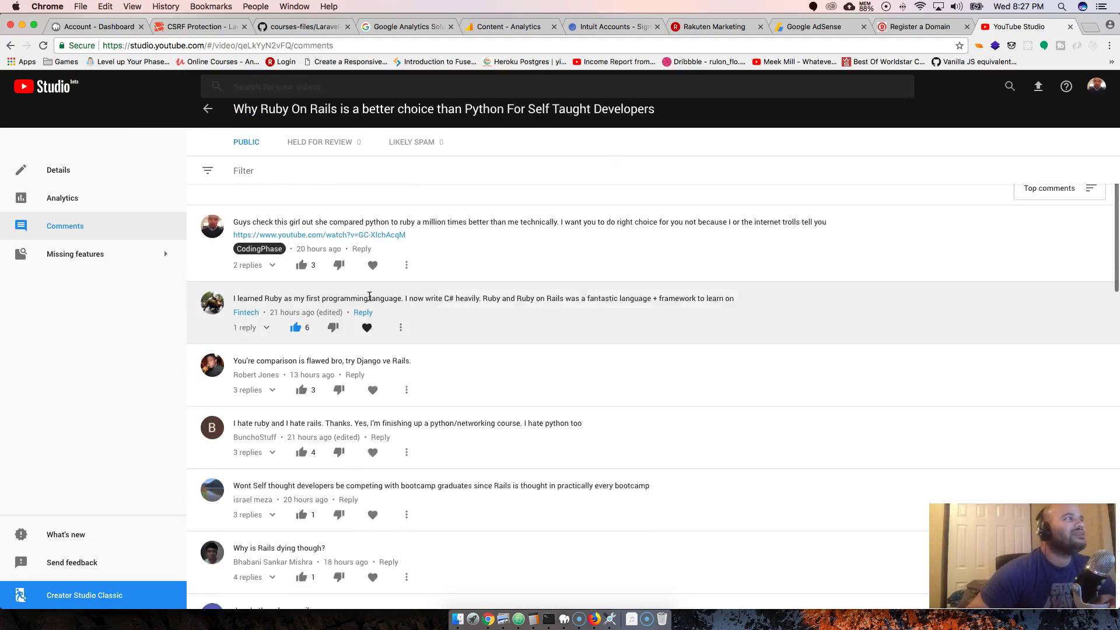
Finish reviewing those comments and go back to the channel's videos list
{"action": "scroll", "coordinate": [369, 296], "scroll_direction": "up", "scroll_amount": 3}
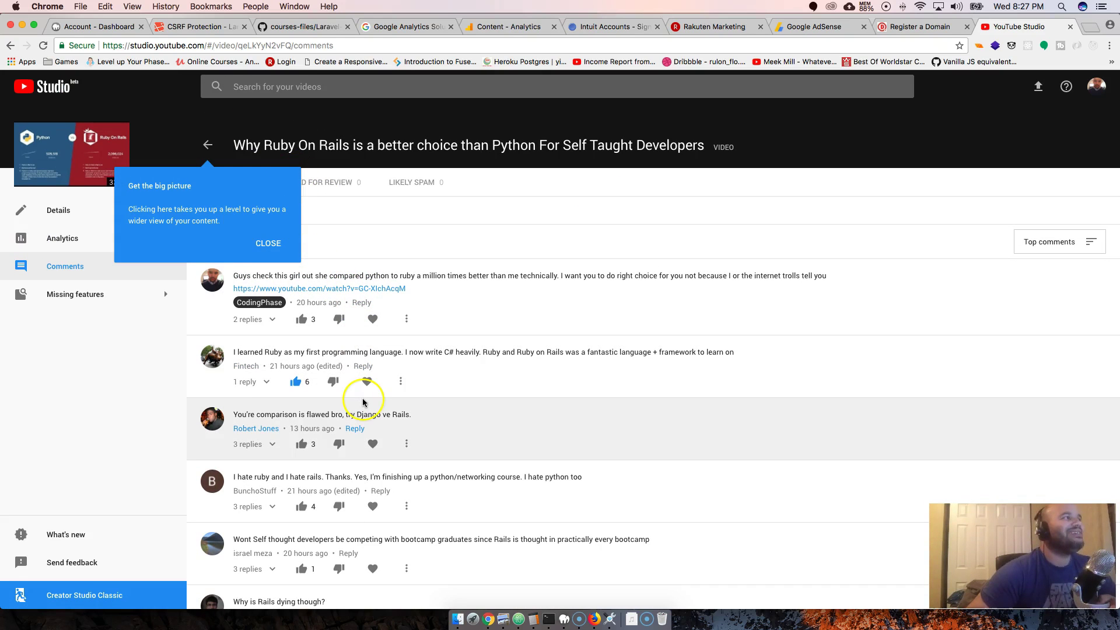
{"action": "scroll", "coordinate": [403, 369], "scroll_direction": "down", "scroll_amount": 10}
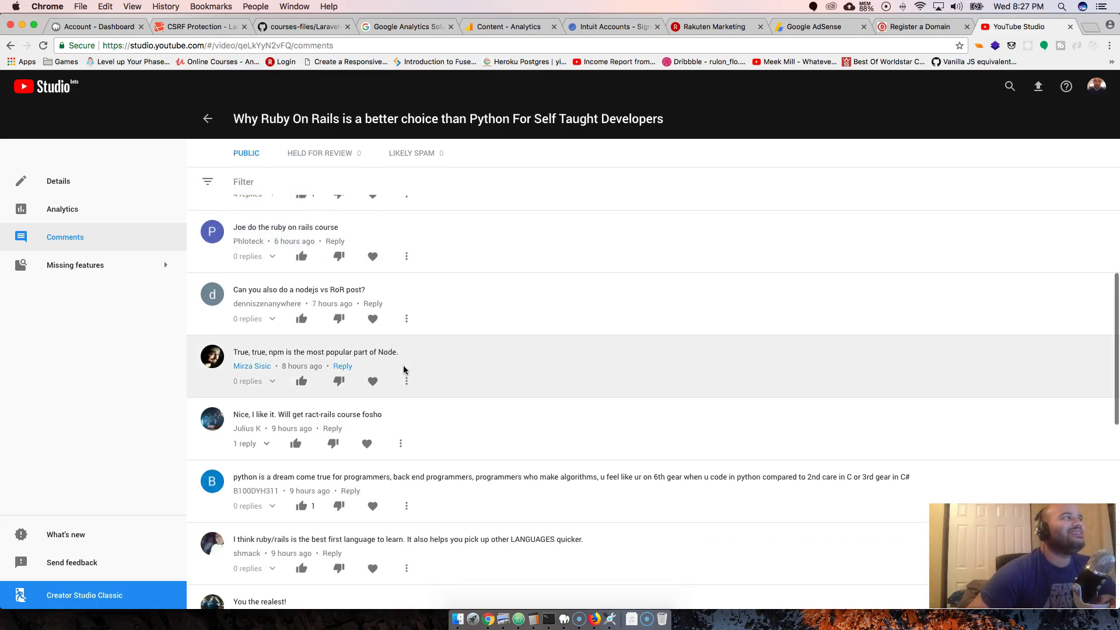
{"action": "scroll", "coordinate": [298, 222], "scroll_direction": "up", "scroll_amount": 10}
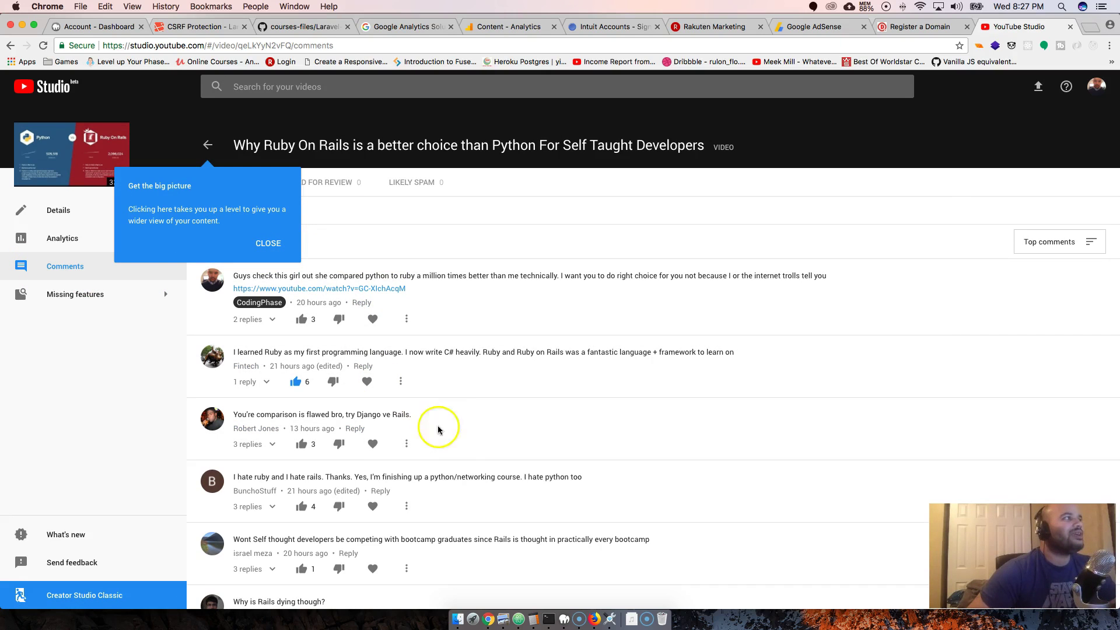
{"action": "scroll", "coordinate": [437, 375], "scroll_direction": "down", "scroll_amount": 5}
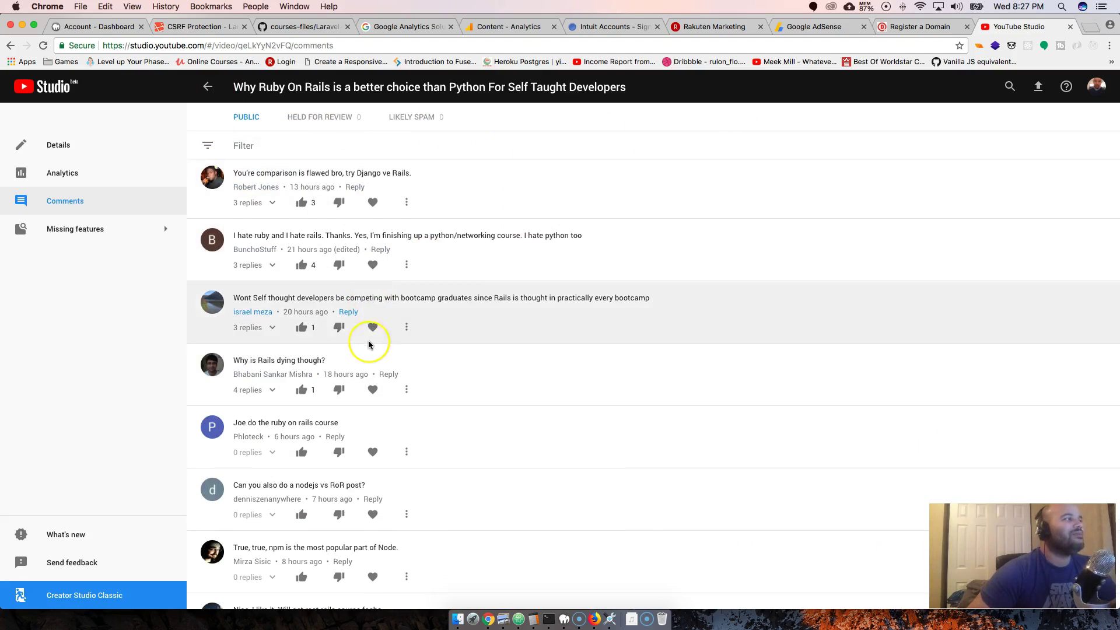
{"action": "scroll", "coordinate": [371, 341], "scroll_direction": "up", "scroll_amount": 5}
{"action": "scroll", "coordinate": [369, 344], "scroll_direction": "down", "scroll_amount": 7}
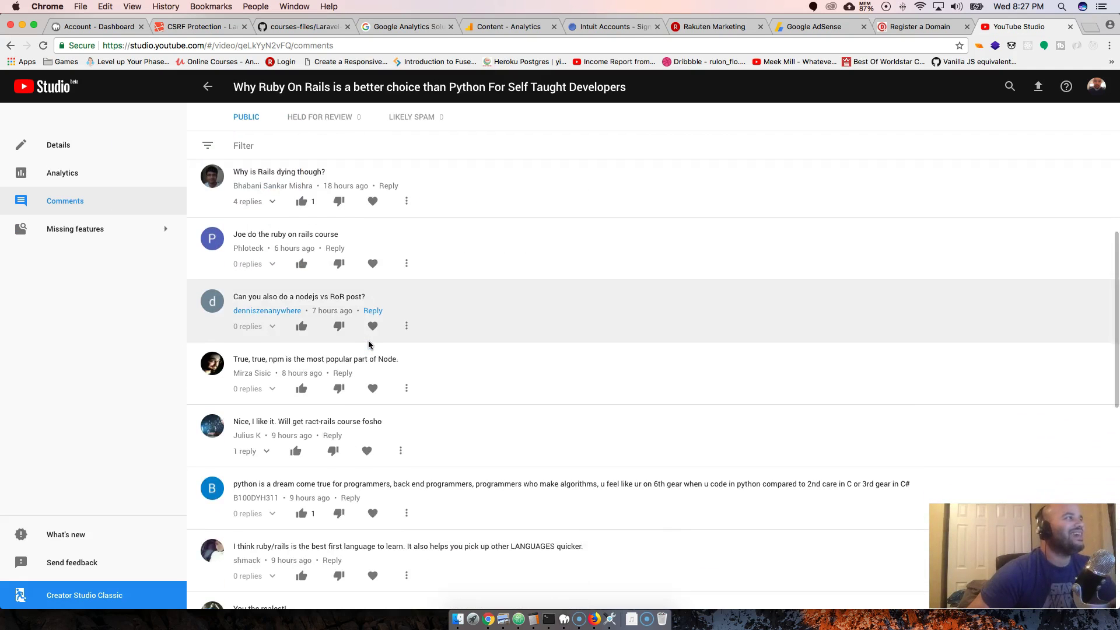
{"action": "scroll", "coordinate": [368, 345], "scroll_direction": "up", "scroll_amount": 2}
{"action": "scroll", "coordinate": [369, 345], "scroll_direction": "up", "scroll_amount": 5}
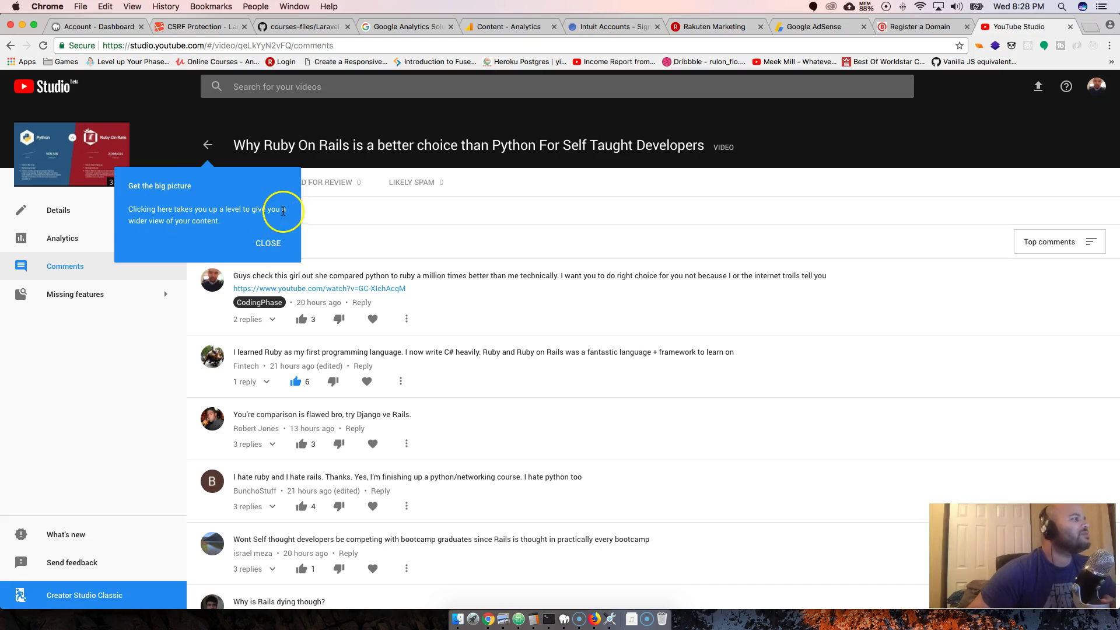
{"action": "left_click", "coordinate": [208, 145]}
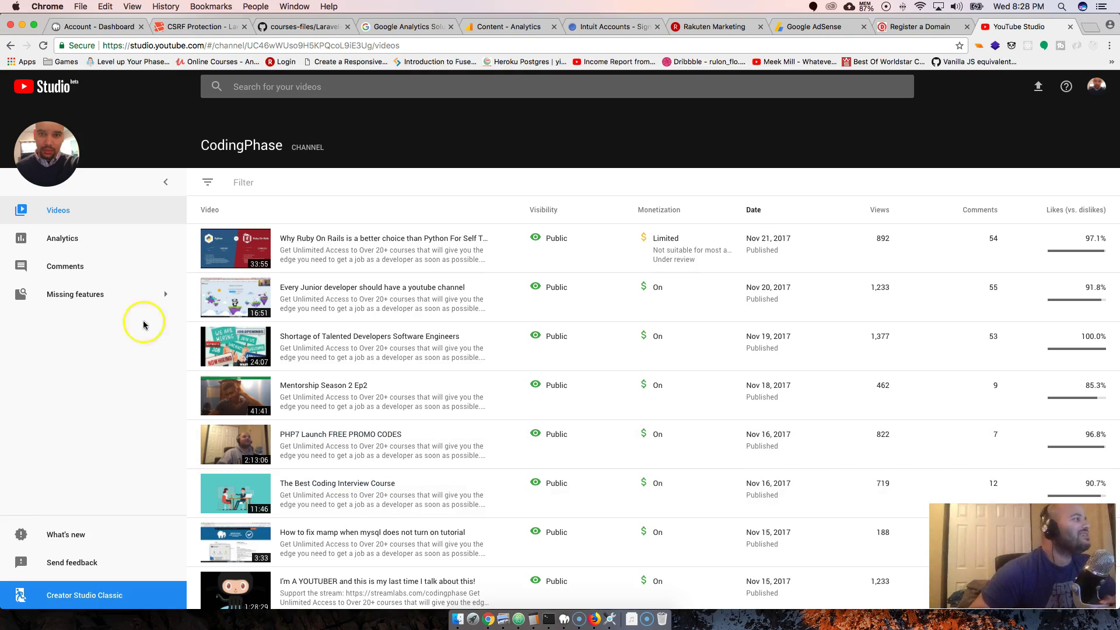
Open the Analytics overview and check hourly realtime views, including 6:00–7:00 PM
{"action": "left_click", "coordinate": [84, 239]}
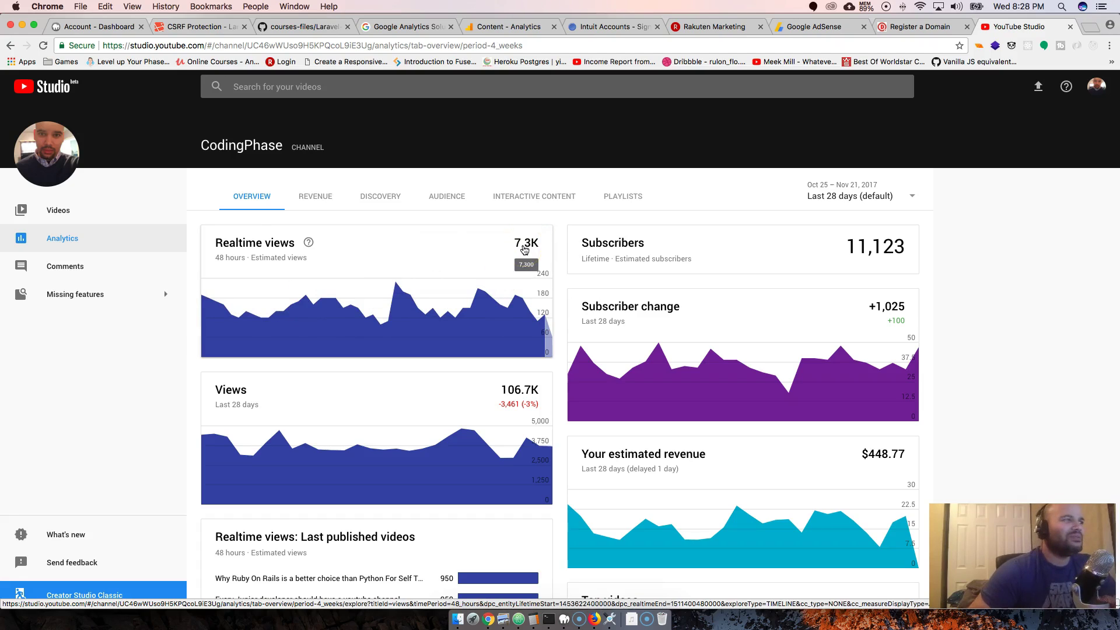
{"action": "left_click", "coordinate": [520, 300]}
{"action": "left_click", "coordinate": [529, 319]}
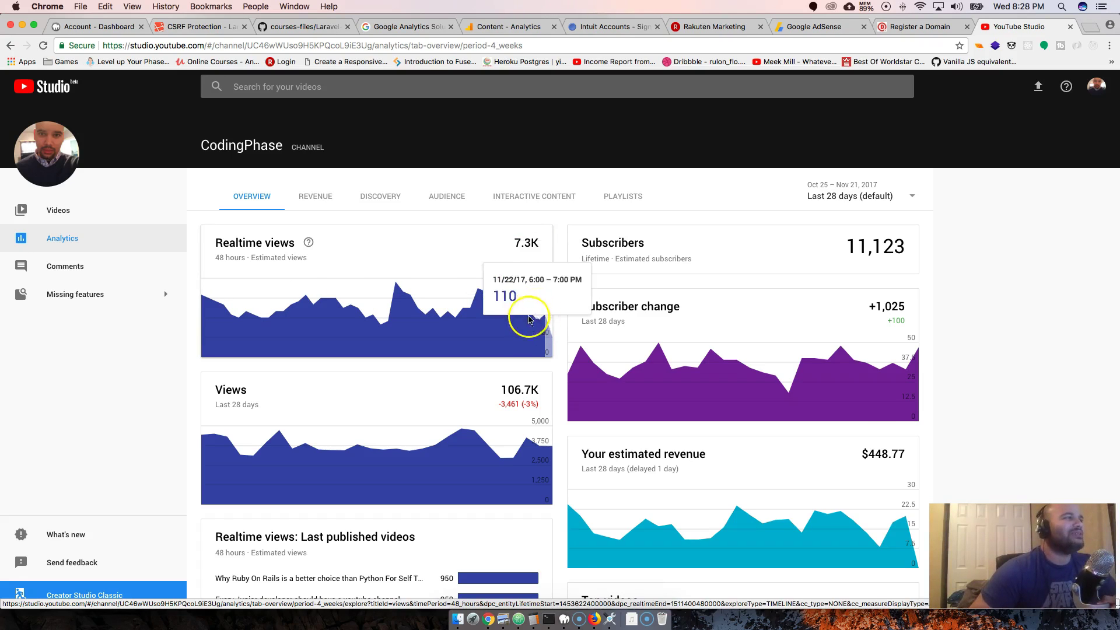
{"action": "scroll", "coordinate": [392, 305], "scroll_direction": "down", "scroll_amount": 1}
{"action": "scroll", "coordinate": [538, 279], "scroll_direction": "up", "scroll_amount": 1}
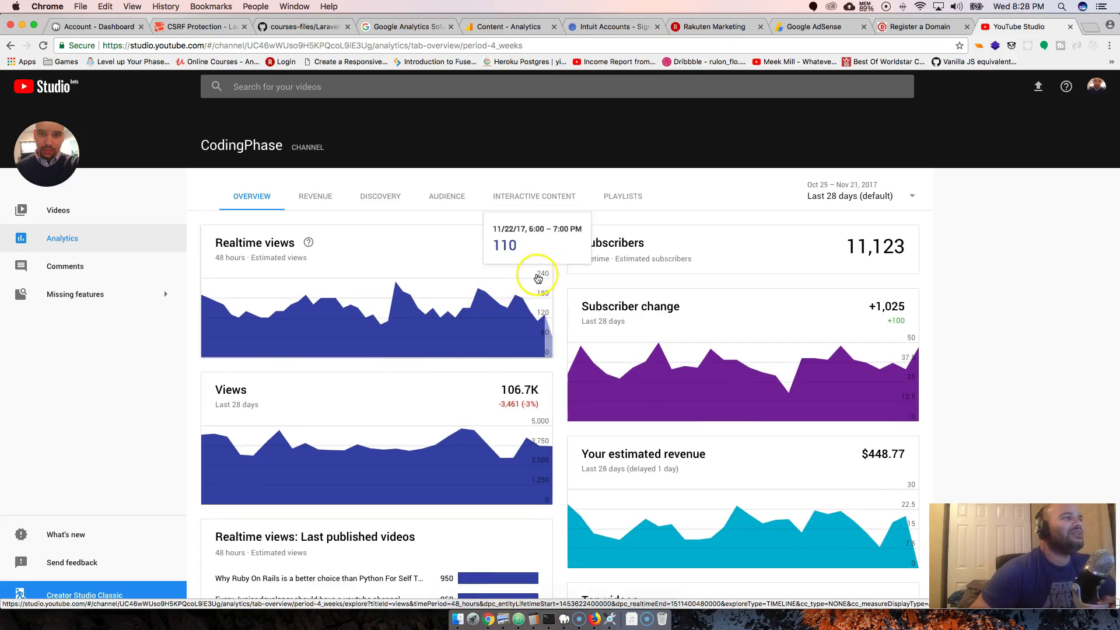
{"action": "left_click", "coordinate": [626, 267]}
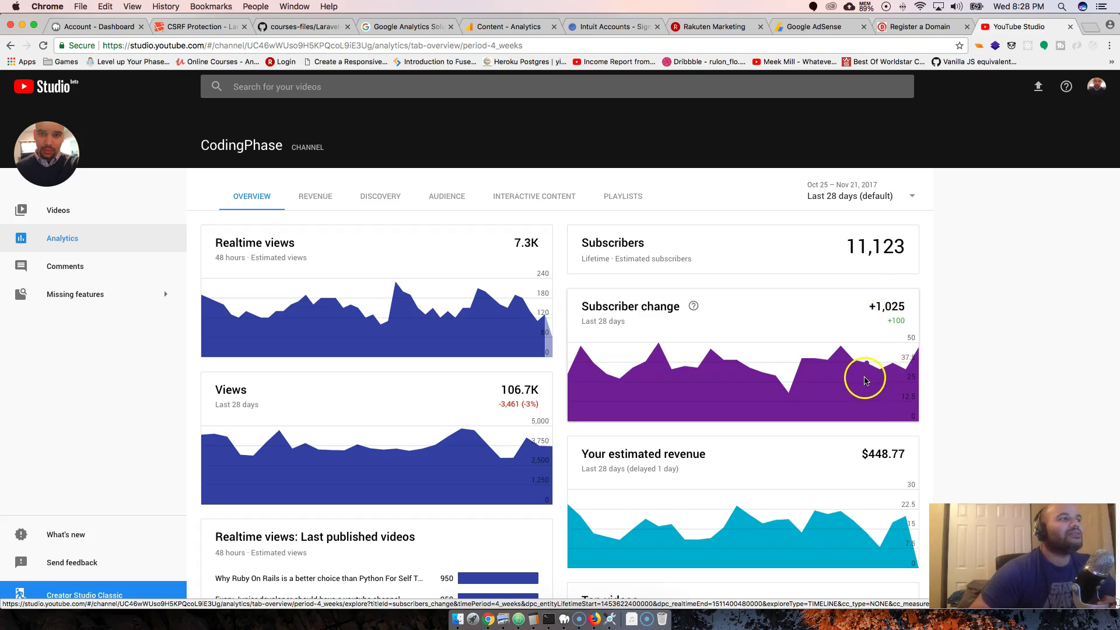
{"action": "scroll", "coordinate": [840, 350], "scroll_direction": "down", "scroll_amount": 1}
Open the detailed Subscriber change chart and show the last 90 days
{"action": "left_click", "coordinate": [620, 274]}
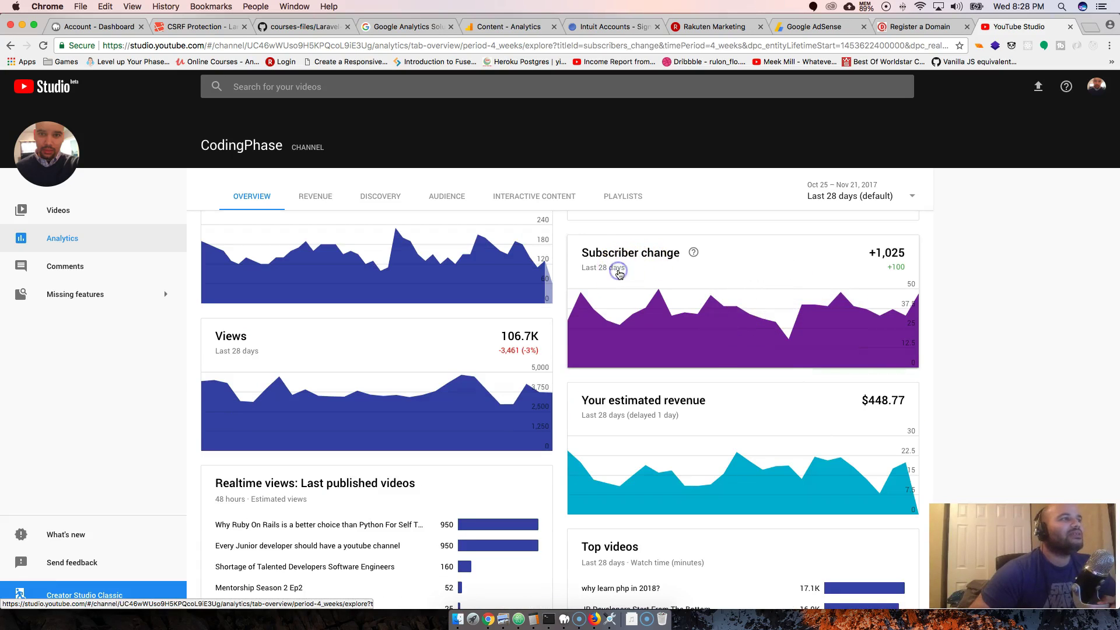
{"action": "mouse_move", "coordinate": [267, 254]}
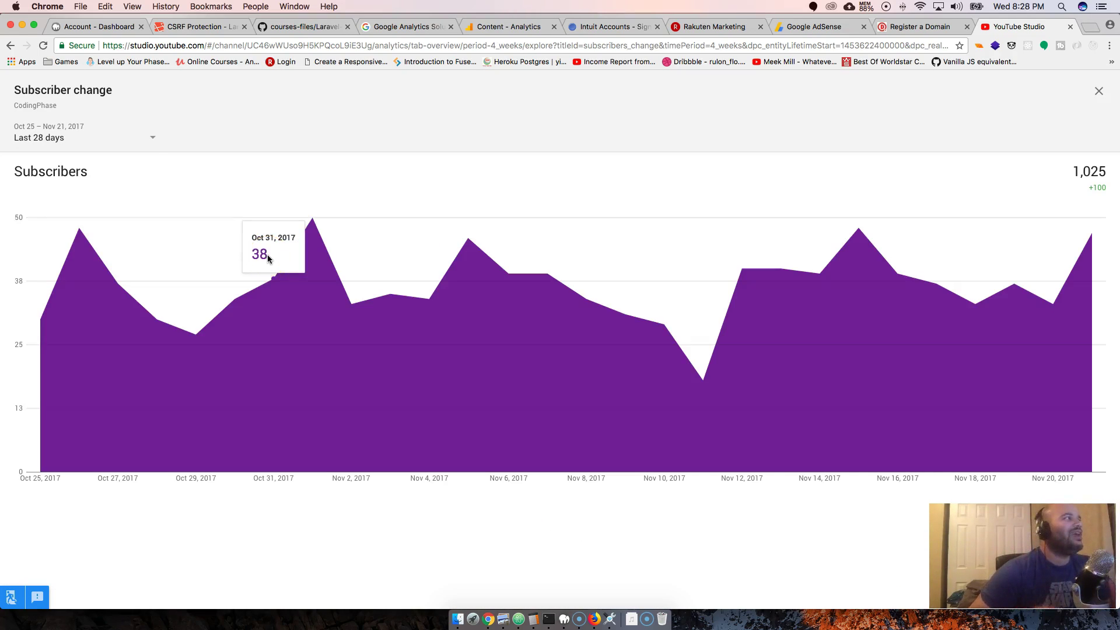
{"action": "left_click", "coordinate": [133, 137]}
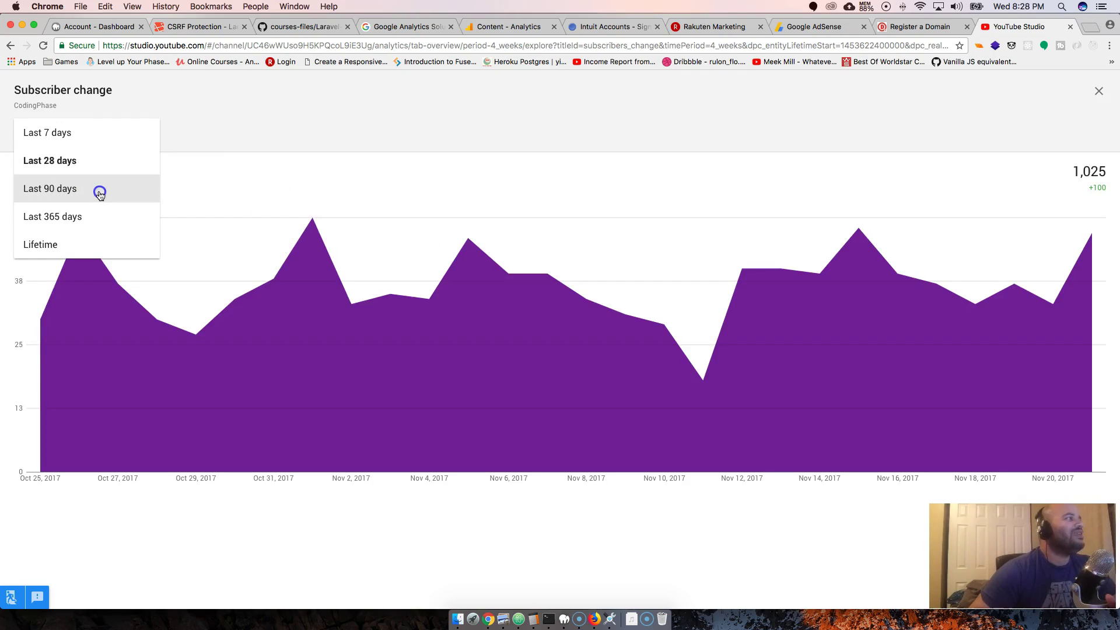
{"action": "left_click", "coordinate": [100, 194]}
Switch the chart to Last 365 days and inspect its earliest and latest days
{"action": "left_click", "coordinate": [117, 142]}
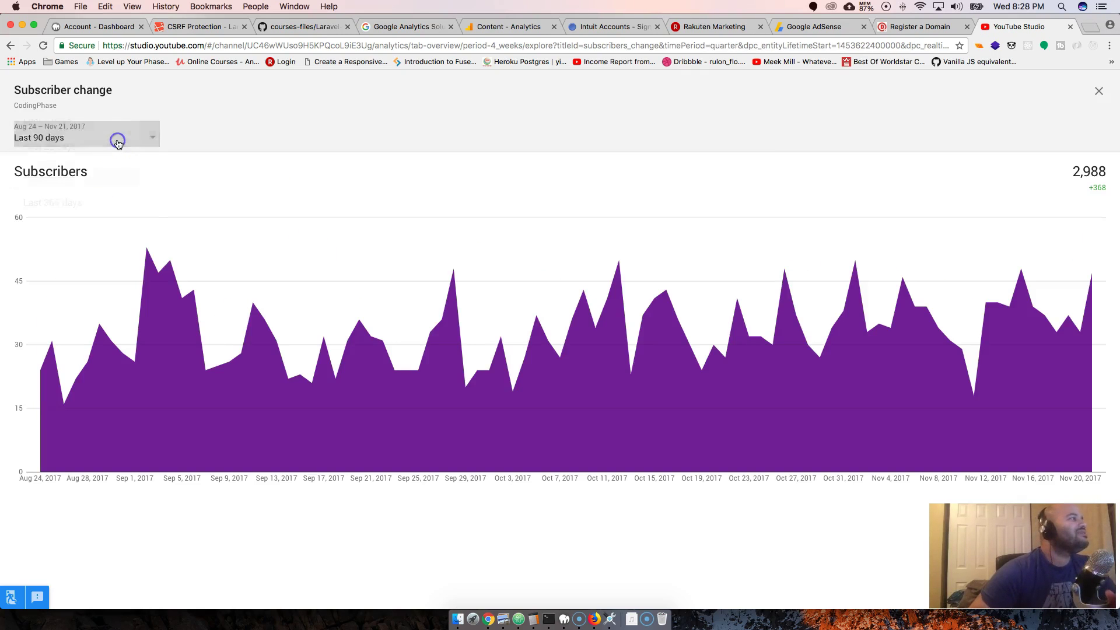
{"action": "left_click", "coordinate": [120, 217]}
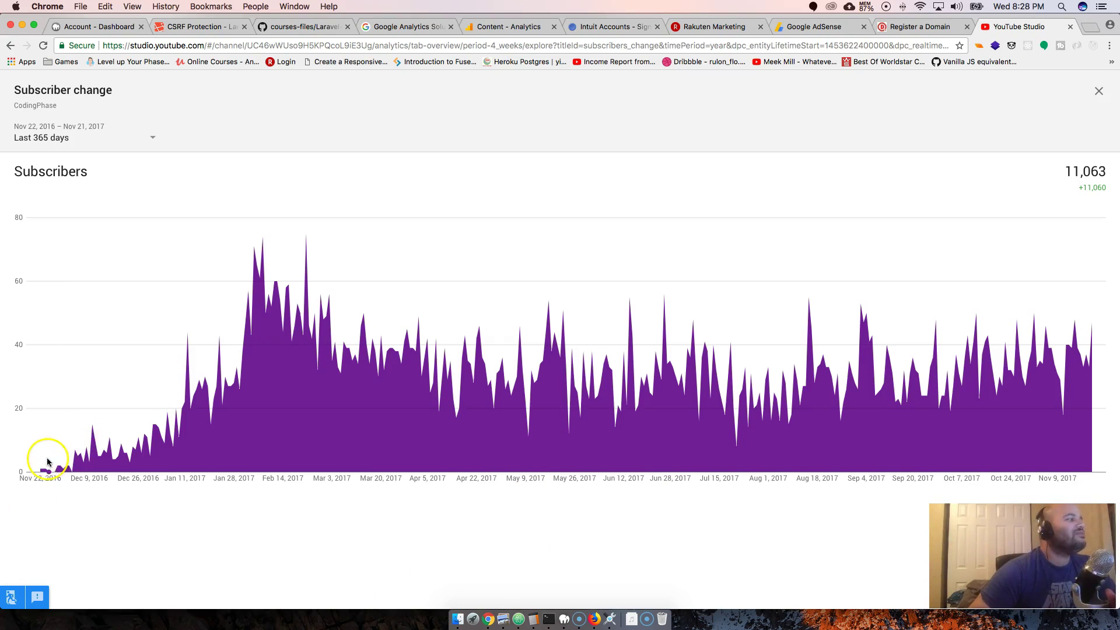
{"action": "mouse_move", "coordinate": [38, 473]}
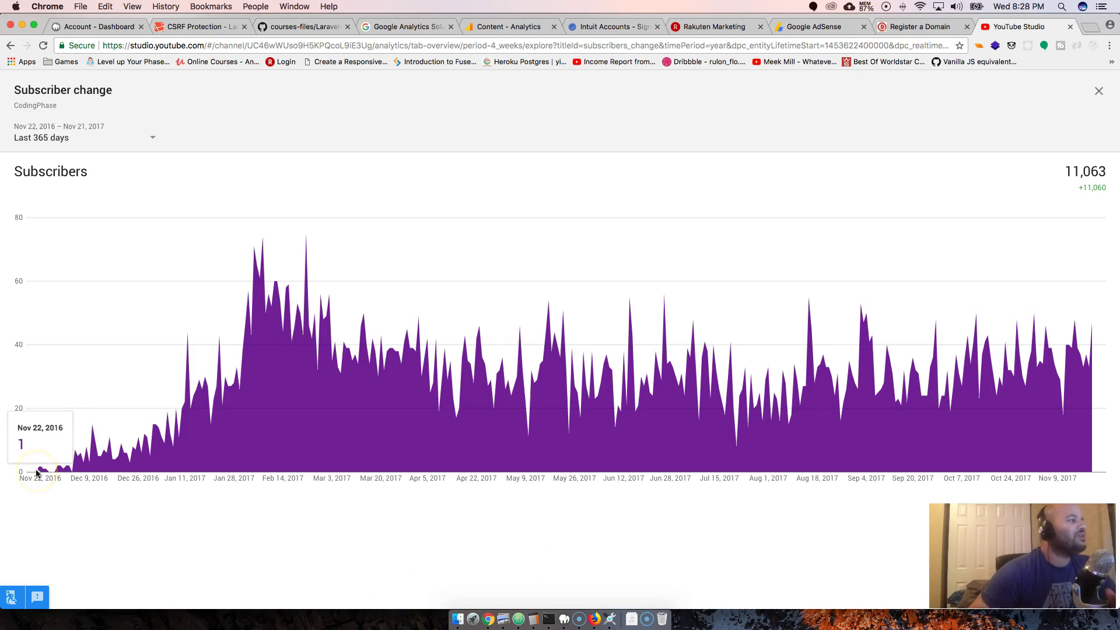
{"action": "left_click", "coordinate": [37, 471]}
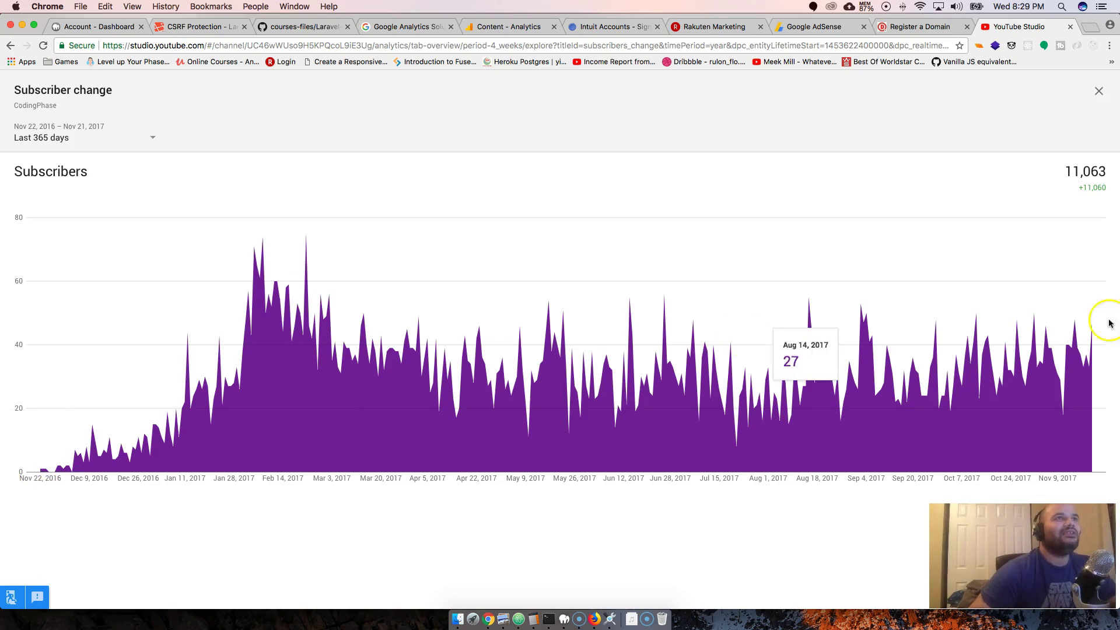
{"action": "left_click", "coordinate": [1108, 339]}
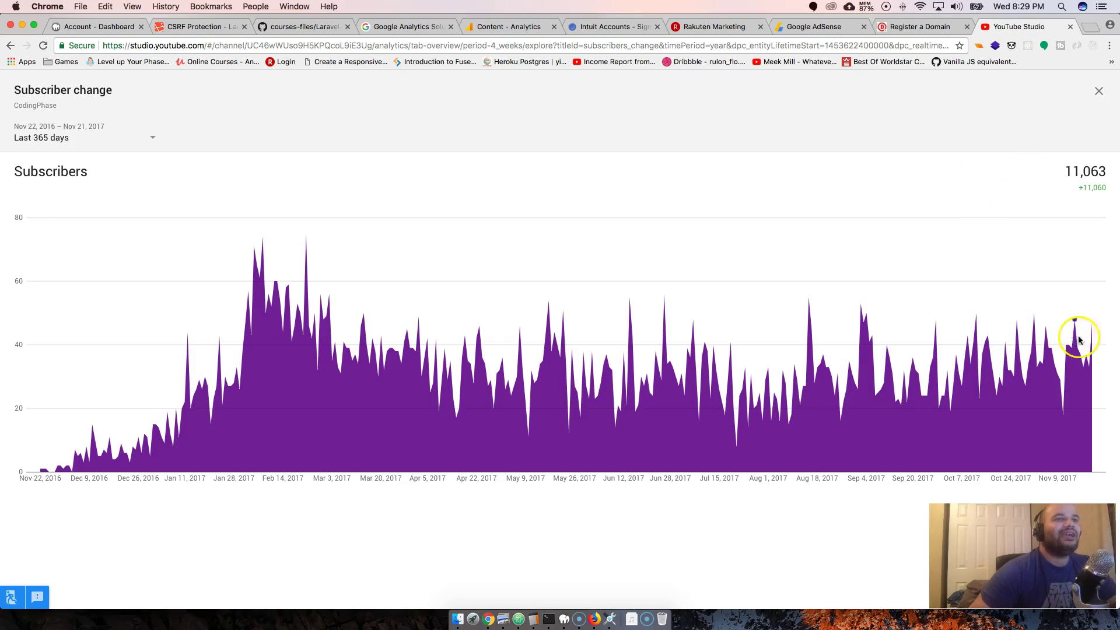
{"action": "left_click", "coordinate": [62, 470]}
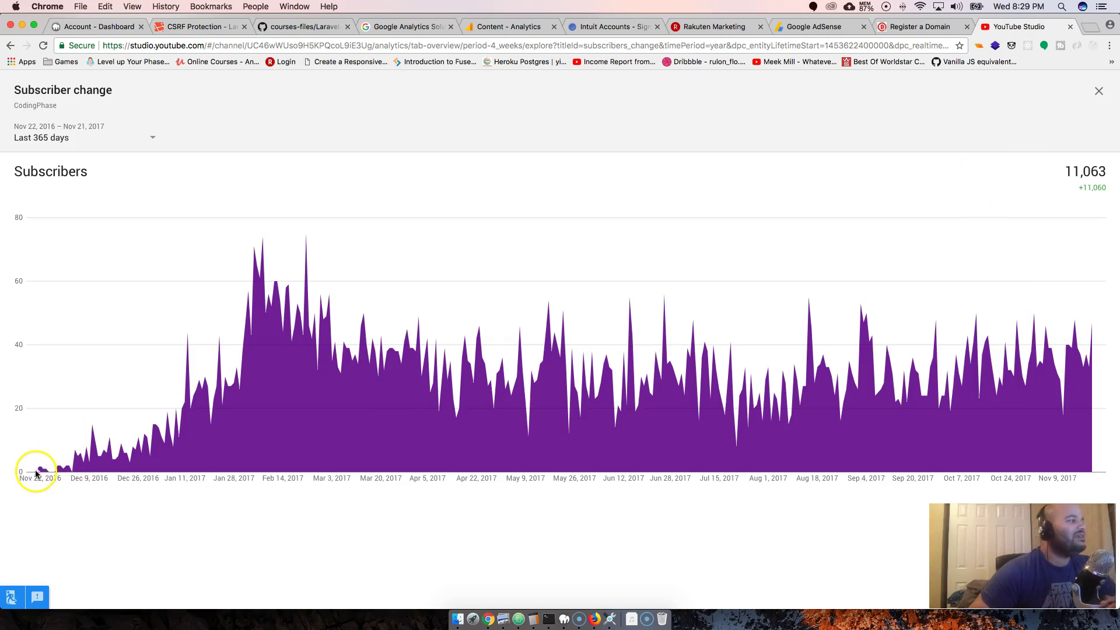
{"action": "mouse_move", "coordinate": [39, 471]}
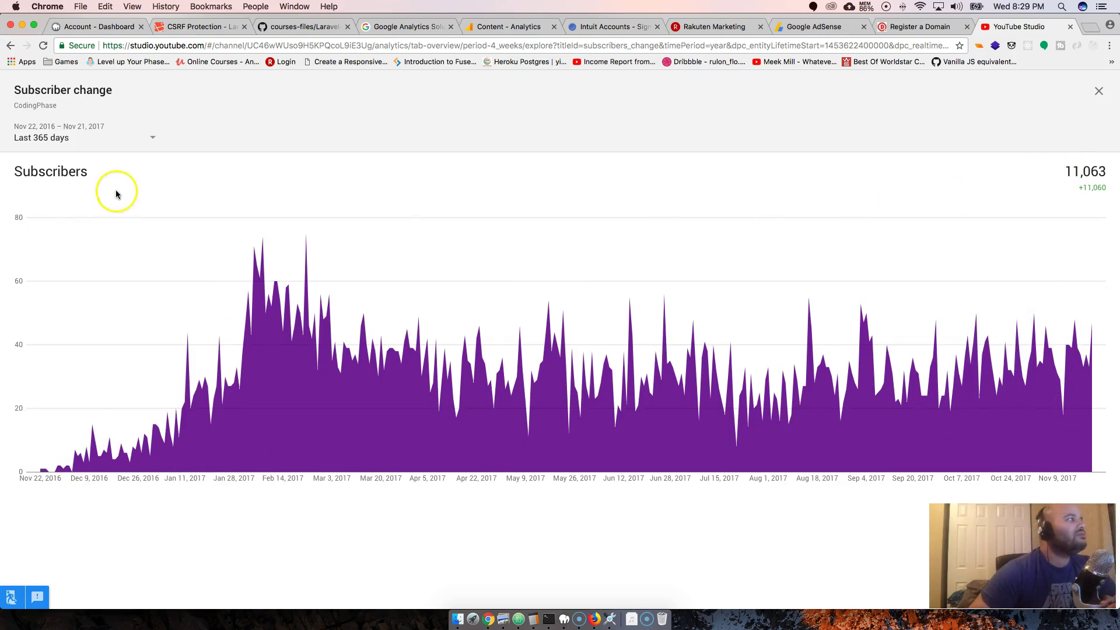
Switch the chart to Lifetime, Jan 24, 2016 – Nov 21, 2017
{"action": "left_click", "coordinate": [124, 135]}
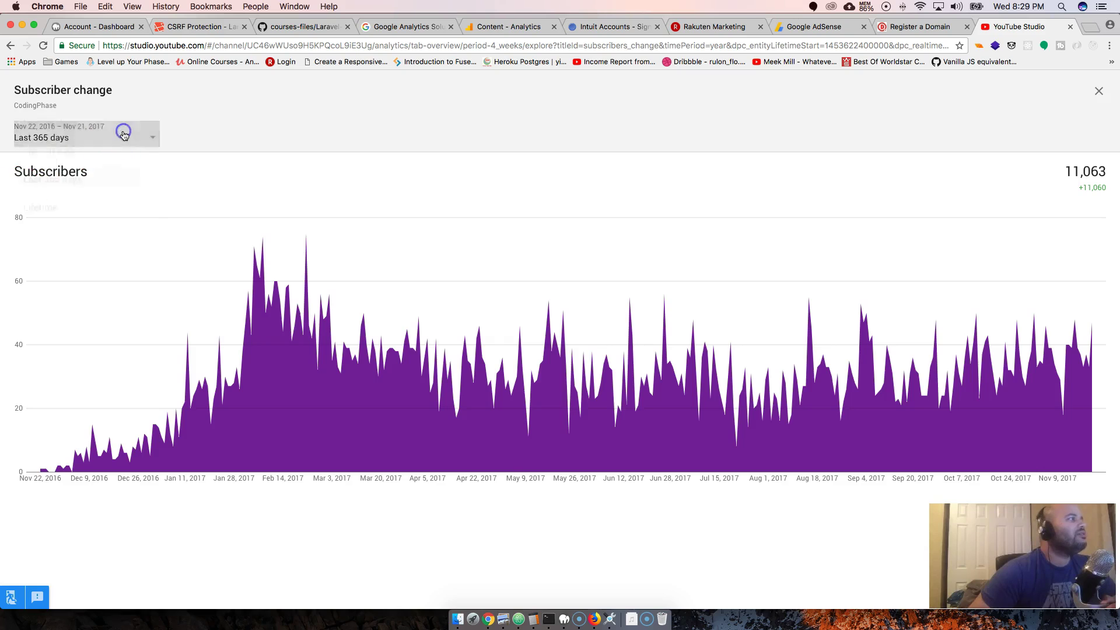
{"action": "left_click", "coordinate": [103, 242]}
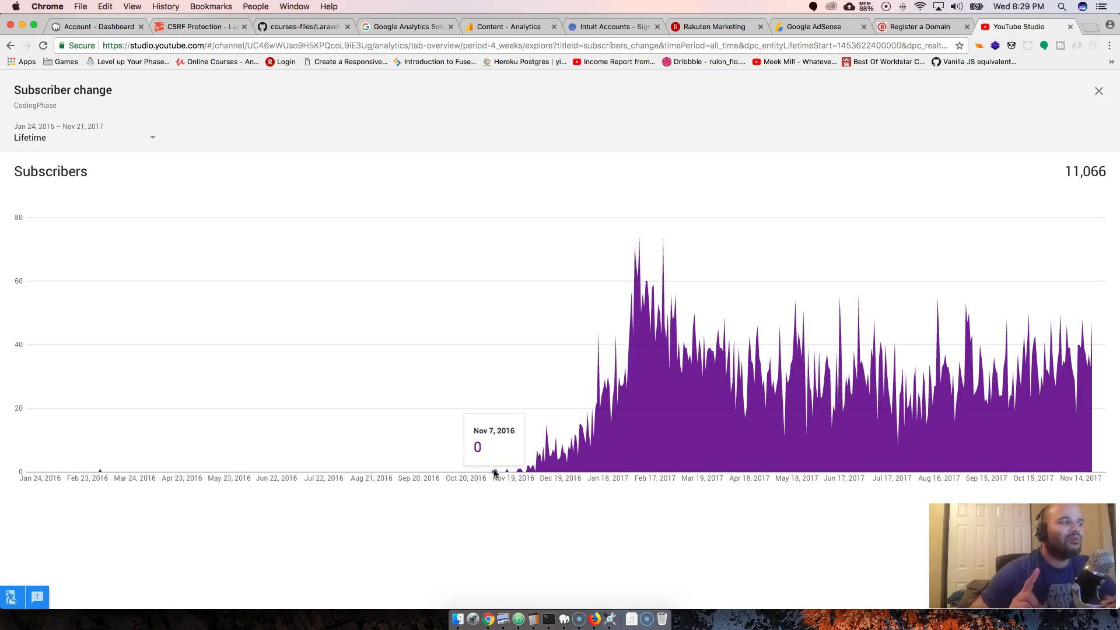
{"action": "mouse_move", "coordinate": [495, 470]}
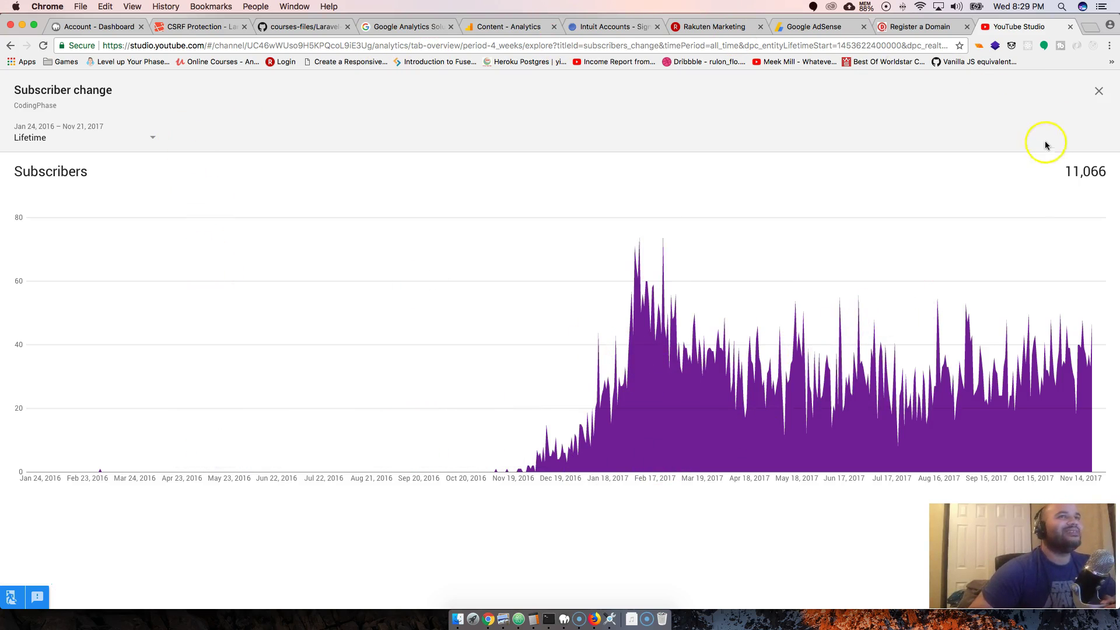
Close the Subscriber change view and check the Views chart value for Wed, Nov 1
{"action": "left_click", "coordinate": [1097, 93]}
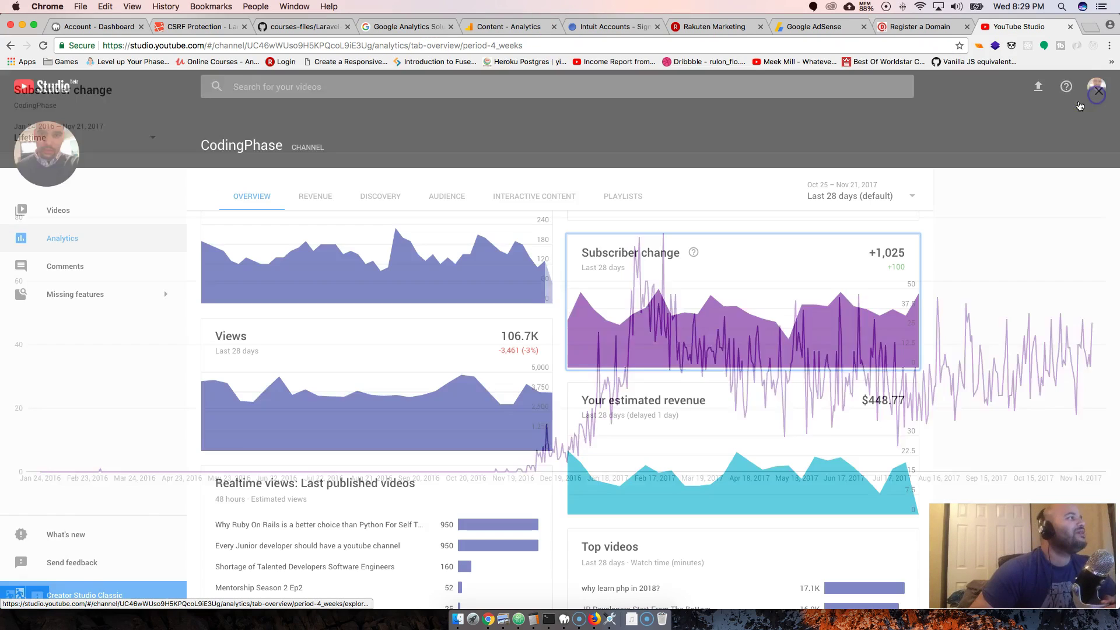
{"action": "scroll", "coordinate": [437, 388], "scroll_direction": "down", "scroll_amount": 3}
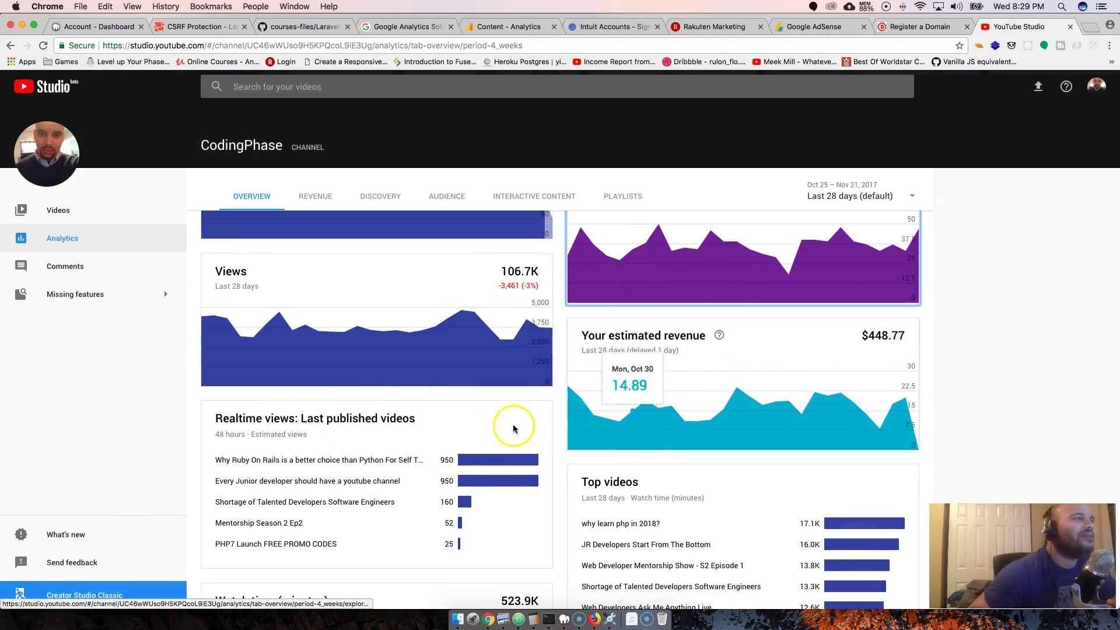
{"action": "mouse_move", "coordinate": [324, 379]}
{"action": "left_click", "coordinate": [291, 383]}
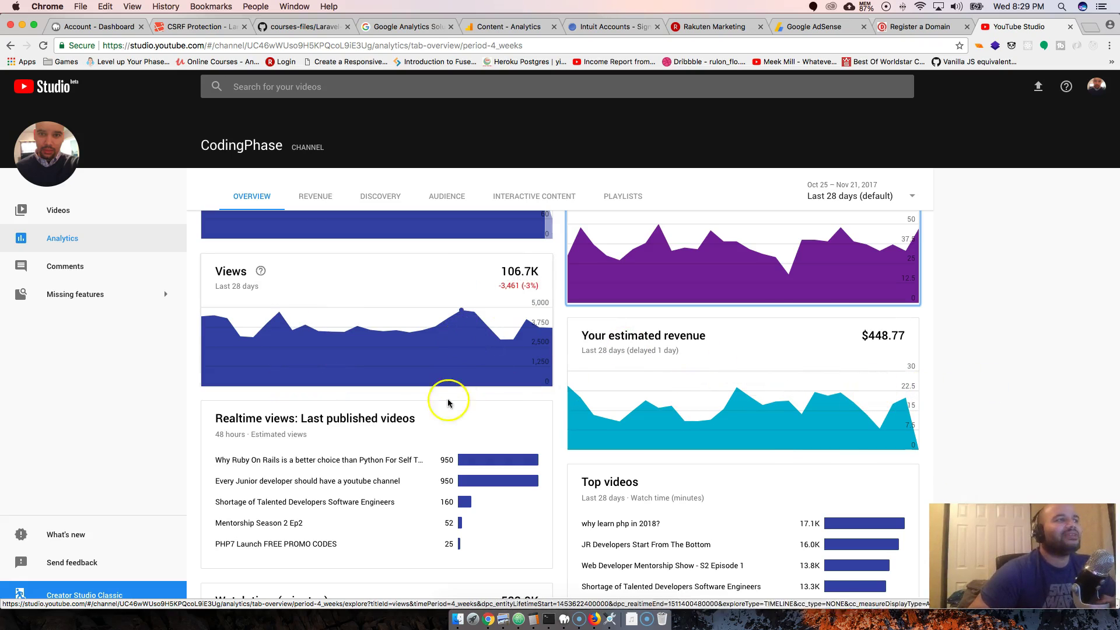
{"action": "scroll", "coordinate": [321, 335], "scroll_direction": "up", "scroll_amount": 3}
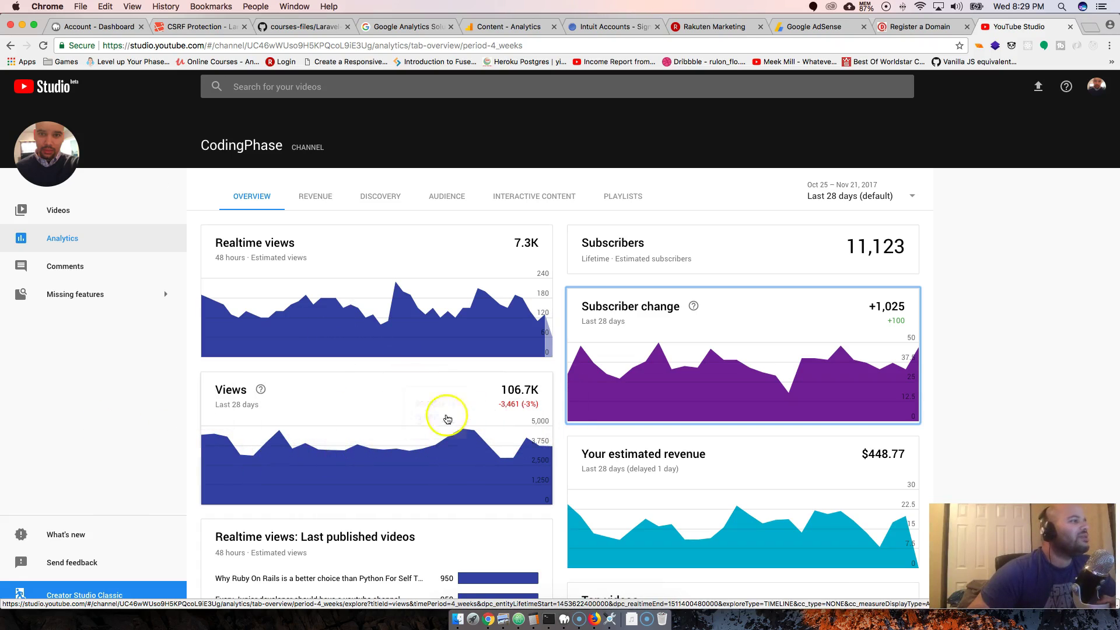
{"action": "scroll", "coordinate": [379, 409], "scroll_direction": "down", "scroll_amount": 3}
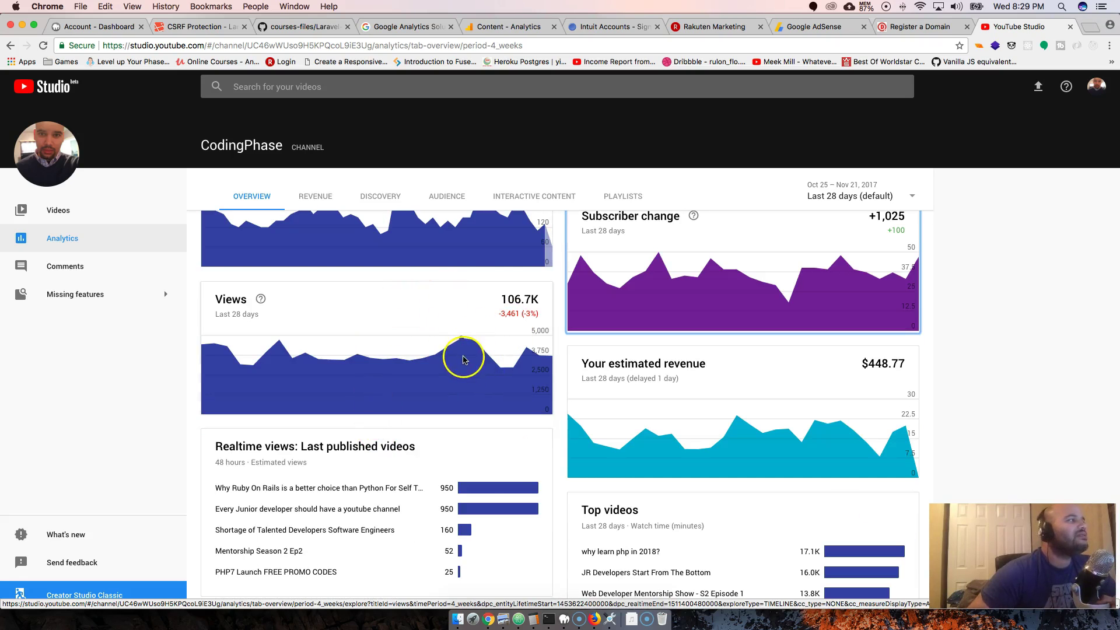
{"action": "left_click", "coordinate": [462, 355]}
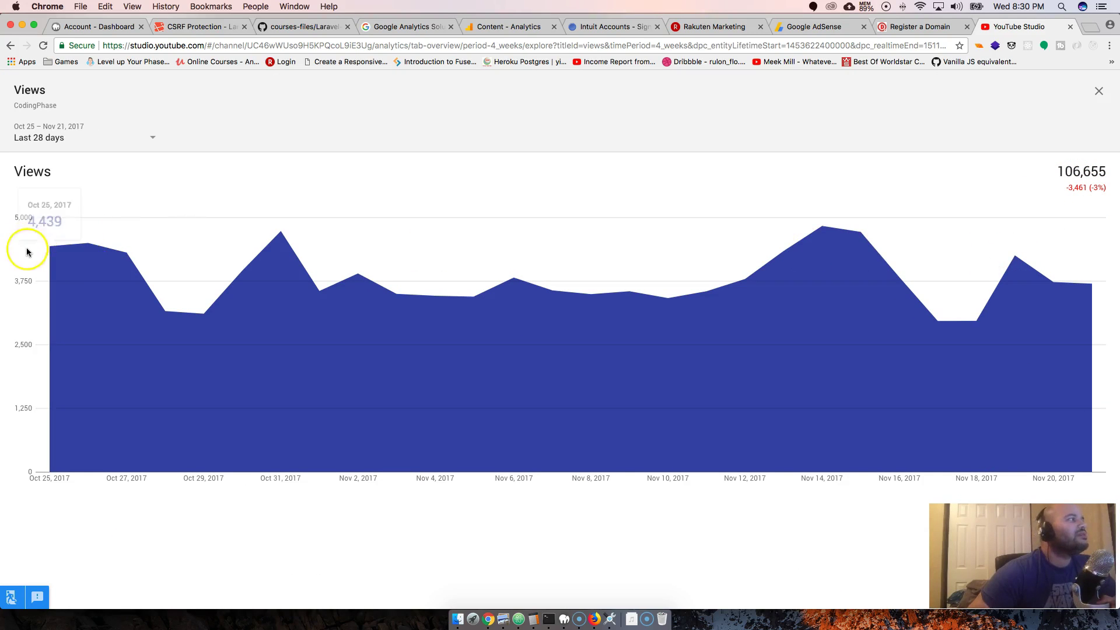
{"action": "left_click", "coordinate": [97, 134]}
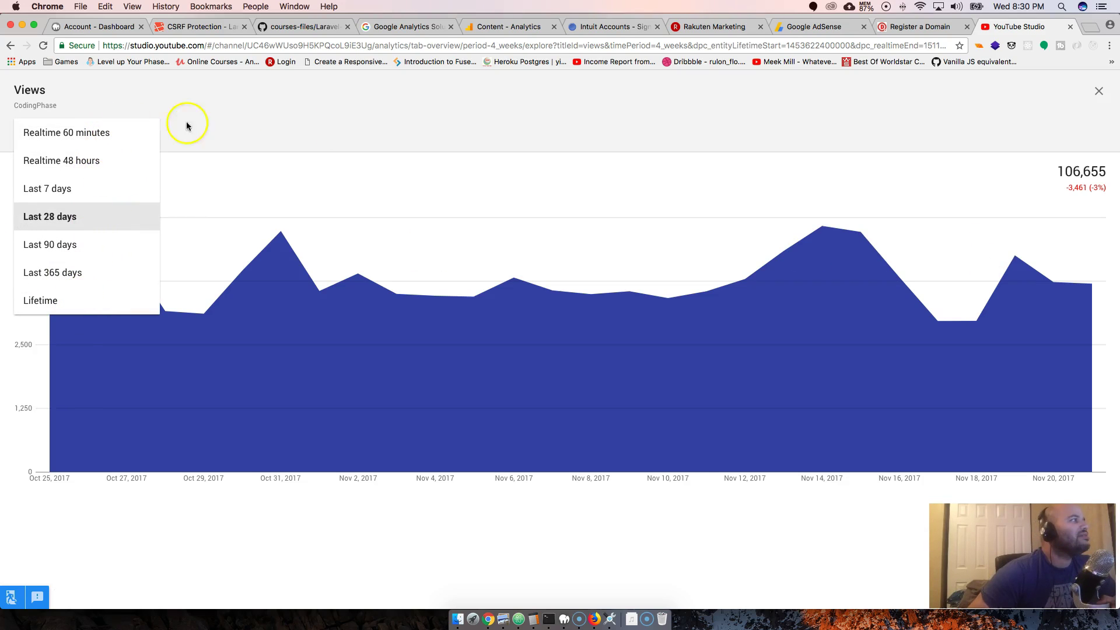
{"action": "left_click", "coordinate": [567, 245]}
{"action": "left_click", "coordinate": [107, 151]}
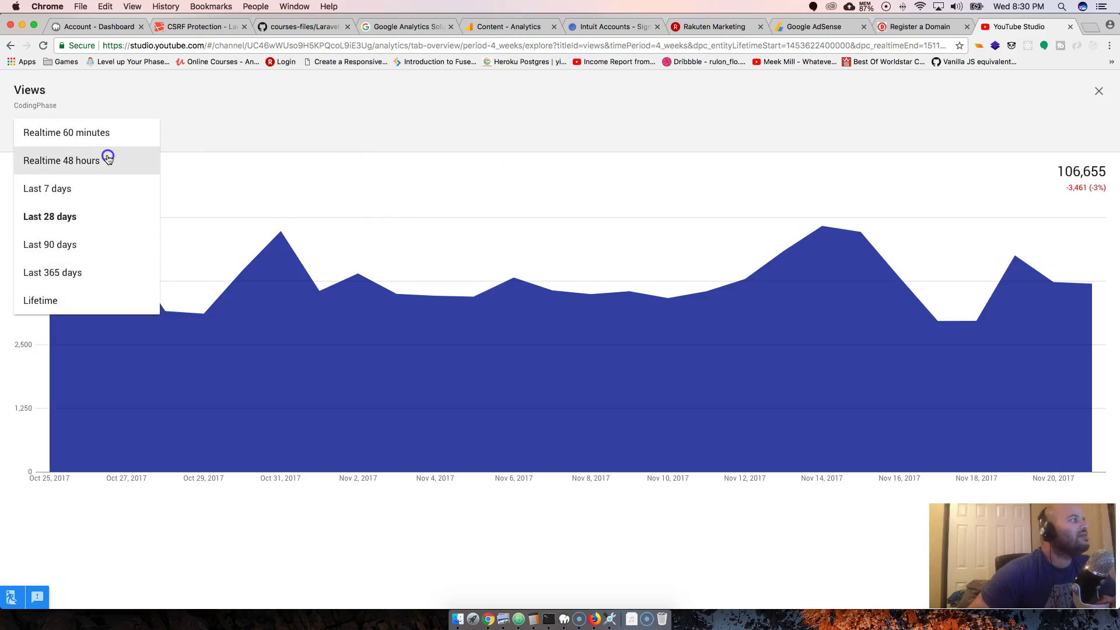
{"action": "left_click", "coordinate": [108, 159]}
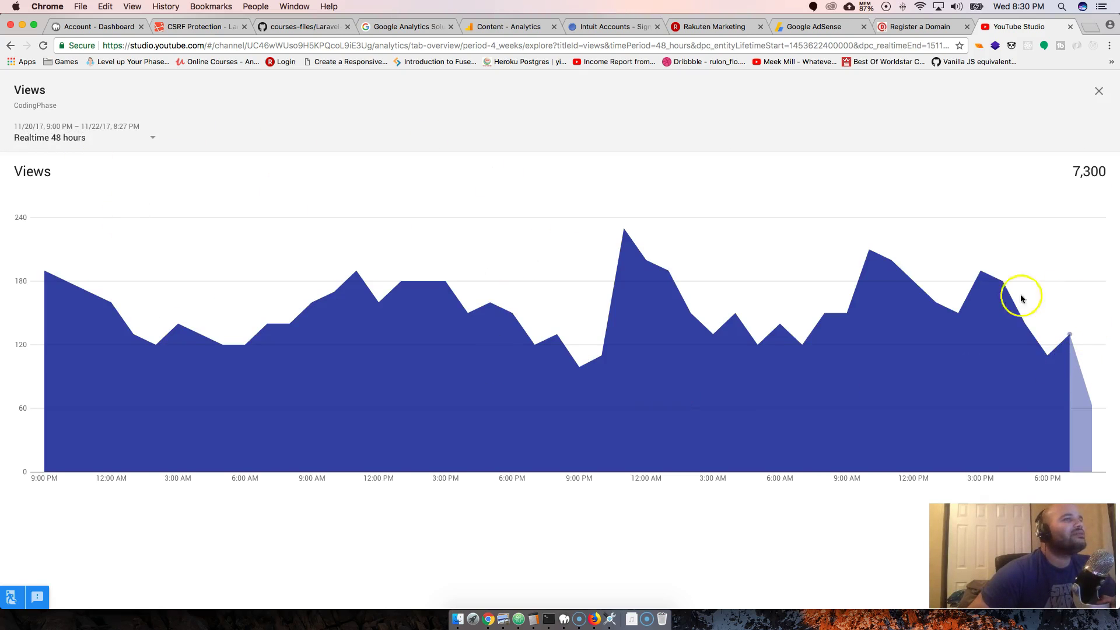
{"action": "left_click", "coordinate": [1098, 91]}
{"action": "scroll", "coordinate": [477, 464], "scroll_direction": "down", "scroll_amount": 3}
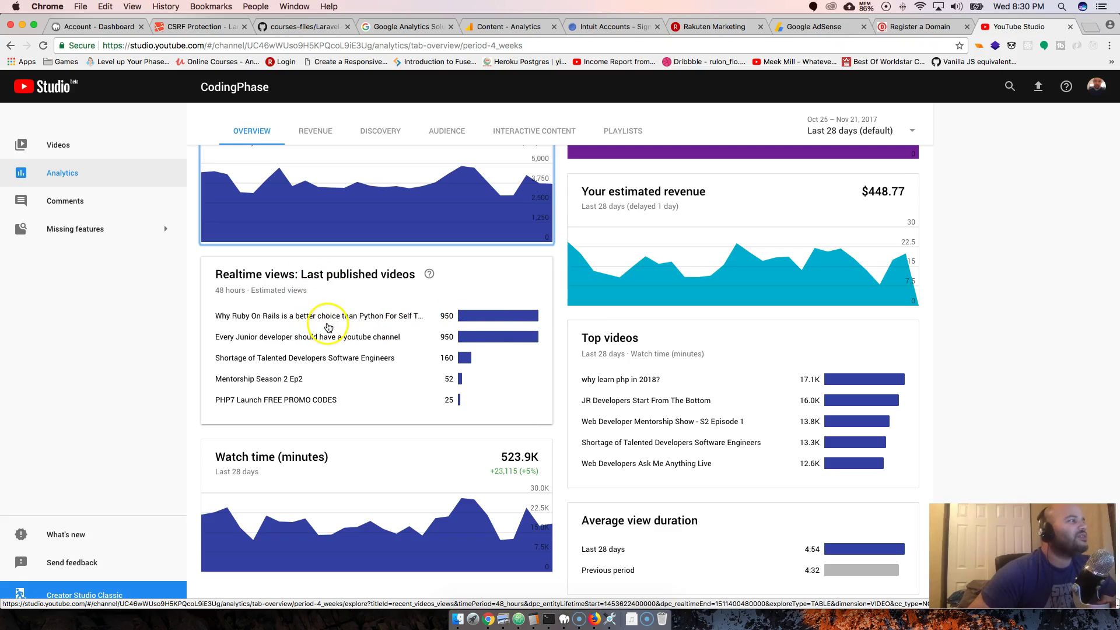
{"action": "left_click", "coordinate": [328, 327]}
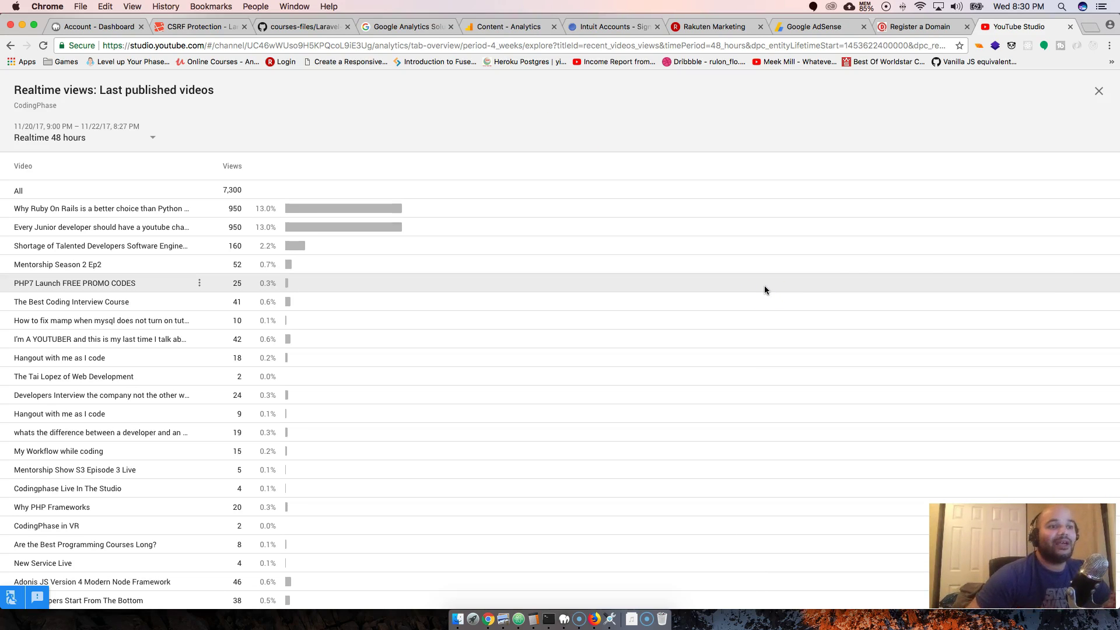
{"action": "left_click", "coordinate": [1098, 90]}
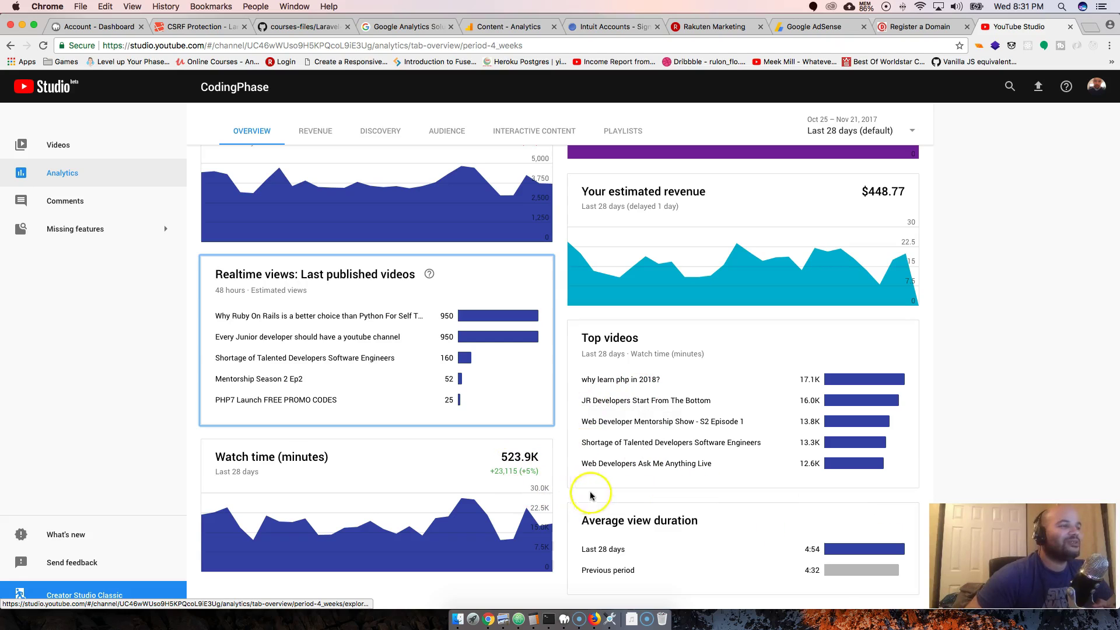
{"action": "left_click", "coordinate": [790, 361]}
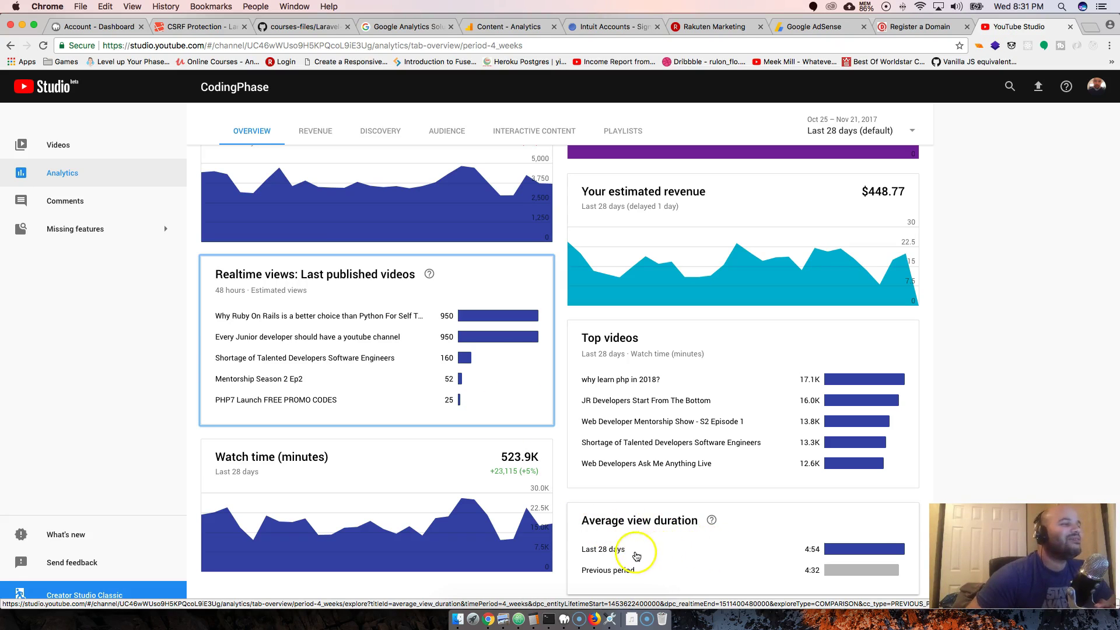
{"action": "left_click", "coordinate": [660, 537]}
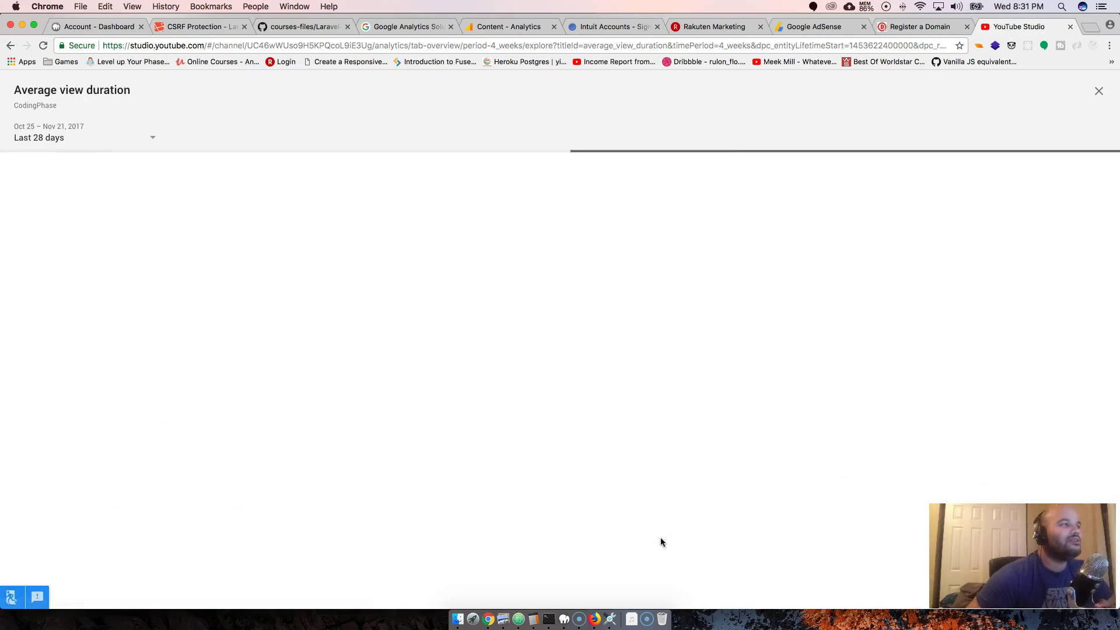
{"action": "left_click", "coordinate": [651, 536]}
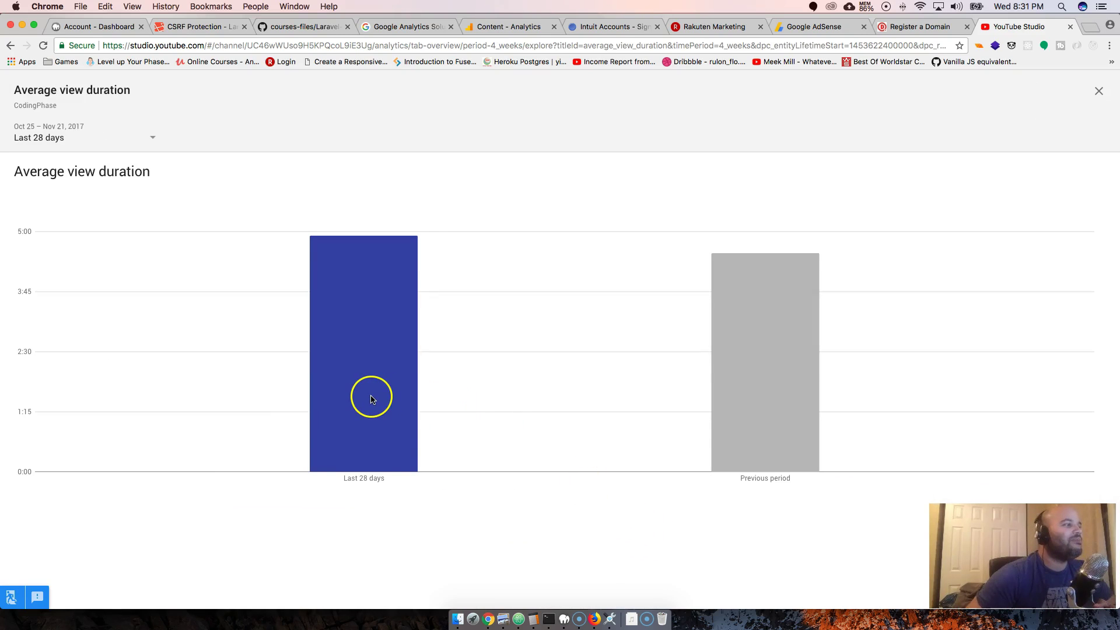
{"action": "left_click", "coordinate": [143, 138]}
{"action": "left_click", "coordinate": [70, 271]}
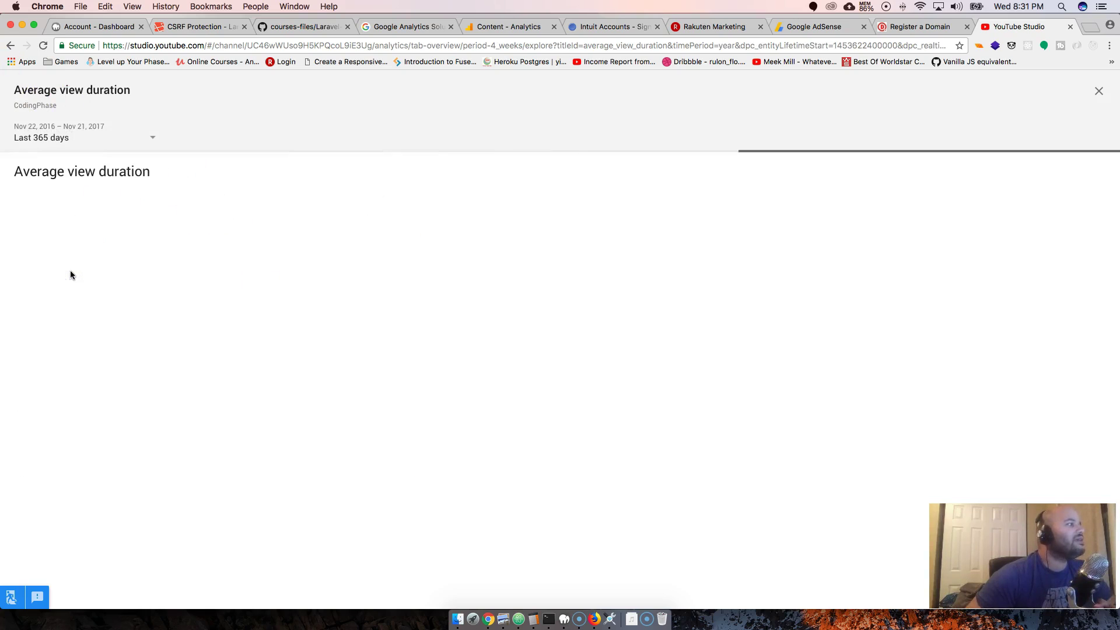
{"action": "mouse_move", "coordinate": [402, 337]}
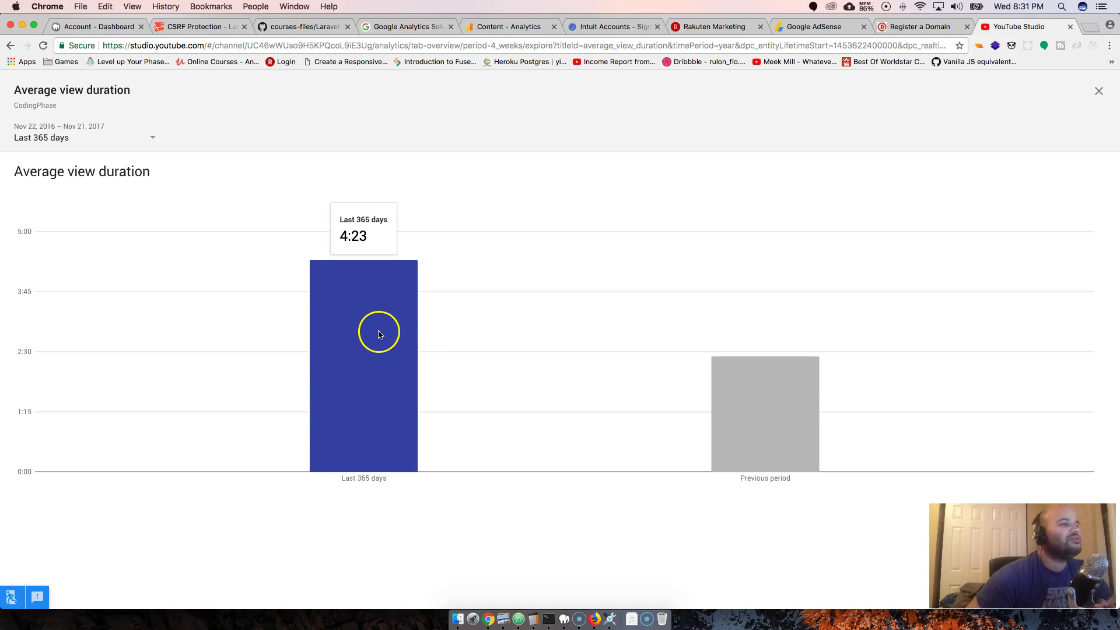
{"action": "mouse_move", "coordinate": [744, 430]}
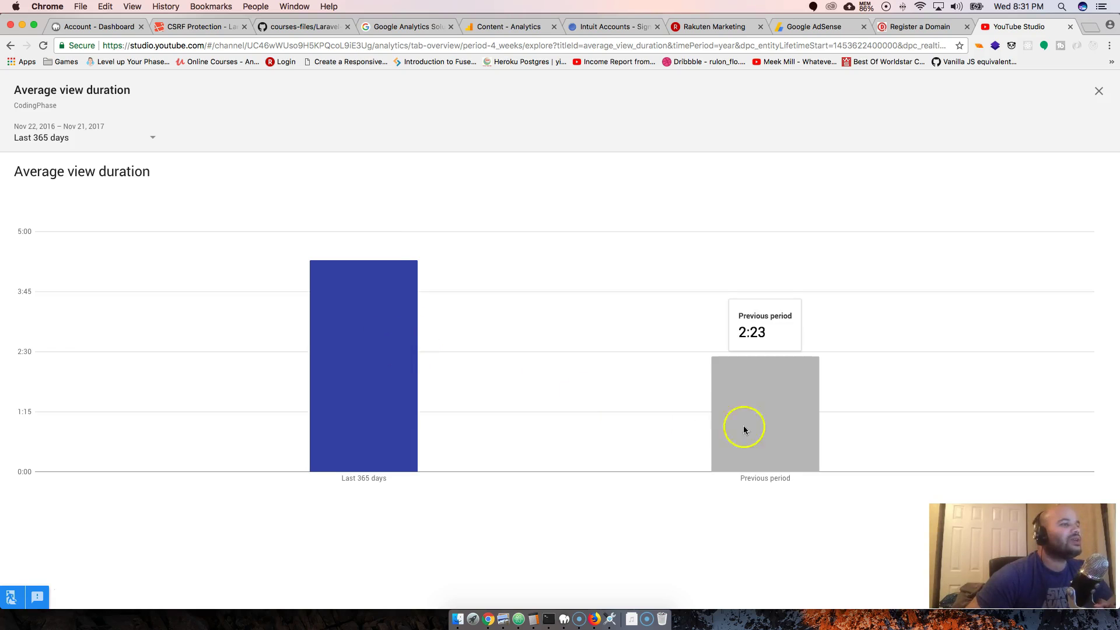
{"action": "left_click", "coordinate": [1099, 91]}
{"action": "scroll", "coordinate": [555, 375], "scroll_direction": "up", "scroll_amount": 3}
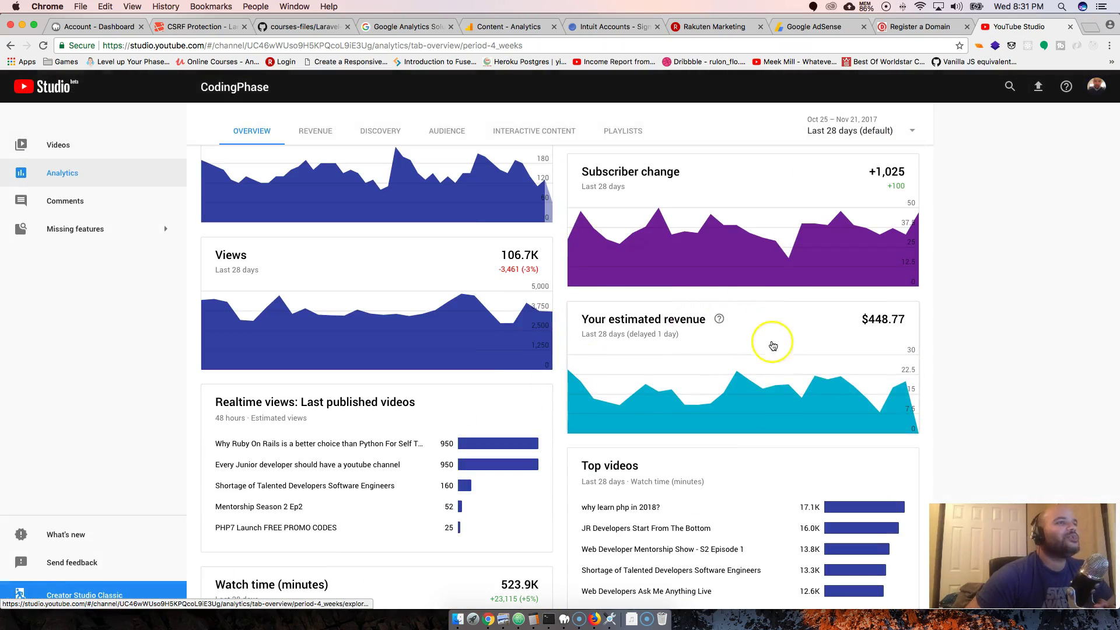
{"action": "scroll", "coordinate": [781, 371], "scroll_direction": "down", "scroll_amount": 2}
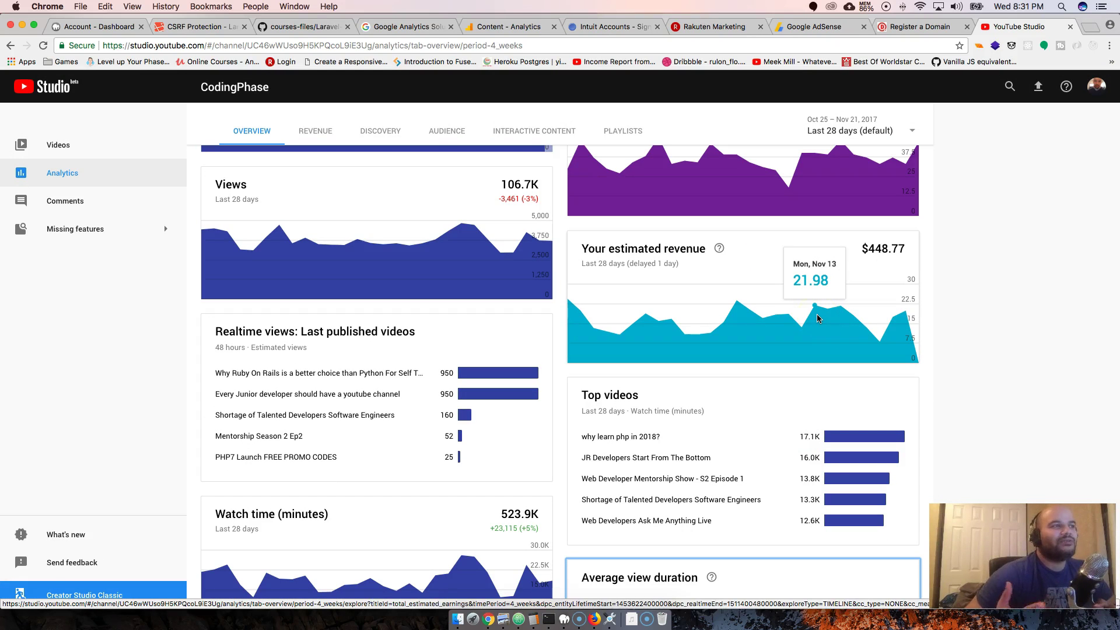
{"action": "scroll", "coordinate": [700, 320], "scroll_direction": "up", "scroll_amount": 5}
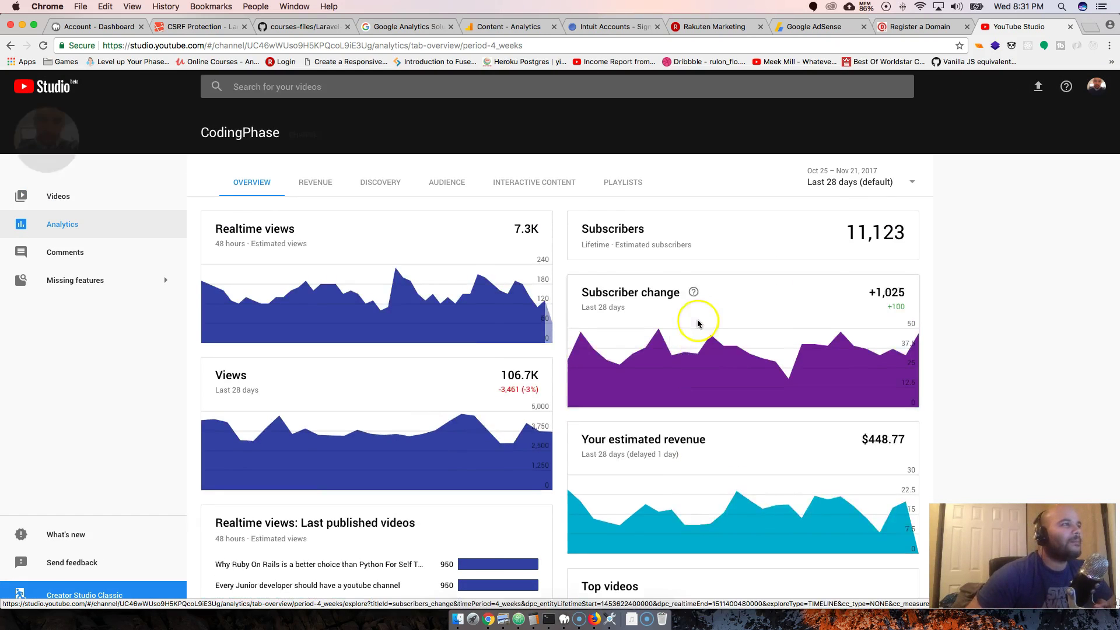
{"action": "scroll", "coordinate": [698, 325], "scroll_direction": "down", "scroll_amount": 4}
{"action": "scroll", "coordinate": [671, 324], "scroll_direction": "down", "scroll_amount": 2}
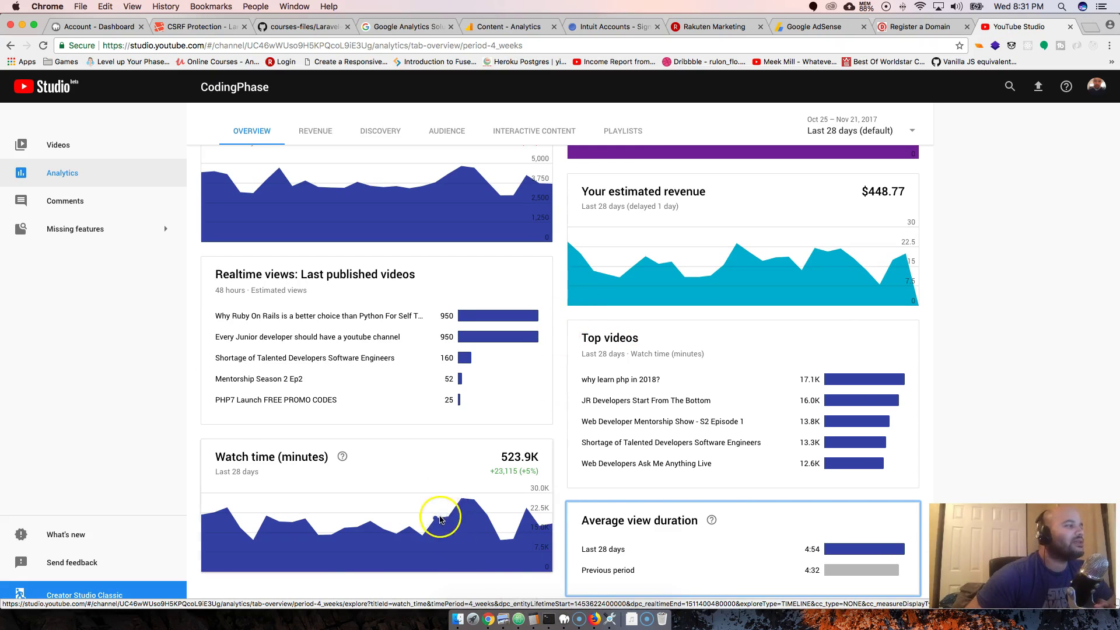
{"action": "scroll", "coordinate": [440, 519], "scroll_direction": "up", "scroll_amount": 2}
{"action": "scroll", "coordinate": [438, 521], "scroll_direction": "down", "scroll_amount": 2}
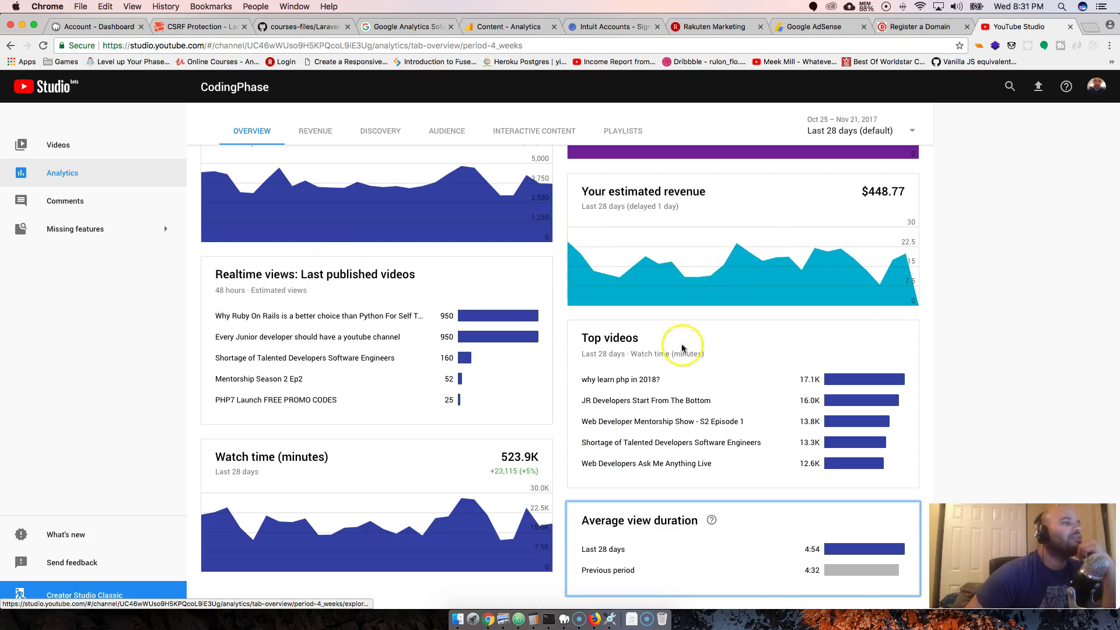
{"action": "left_click", "coordinate": [661, 357]}
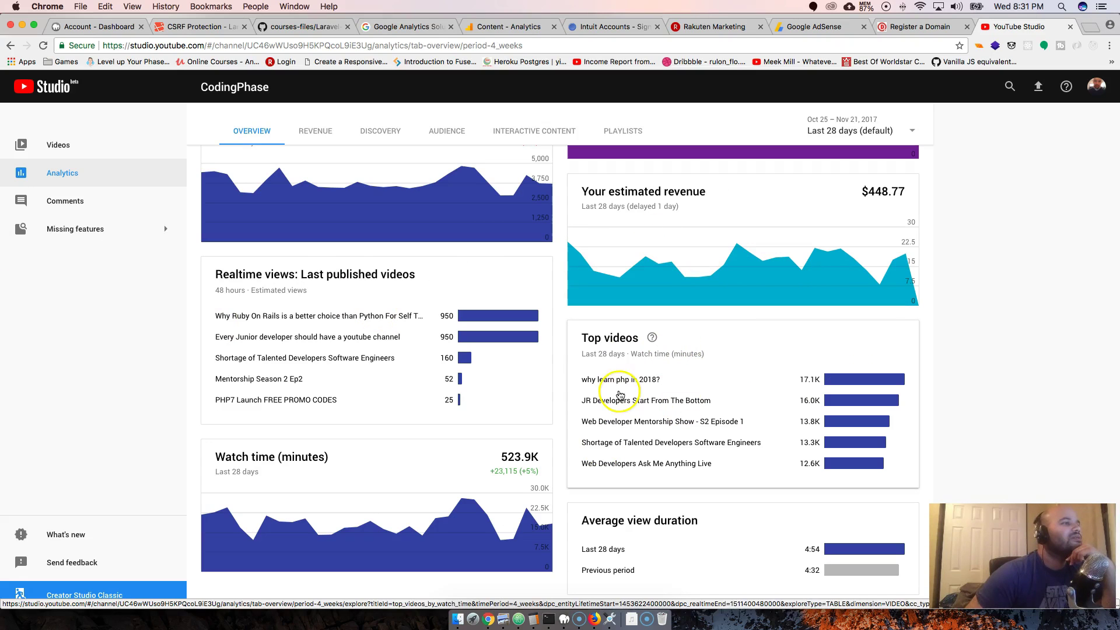
{"action": "left_click", "coordinate": [601, 353]}
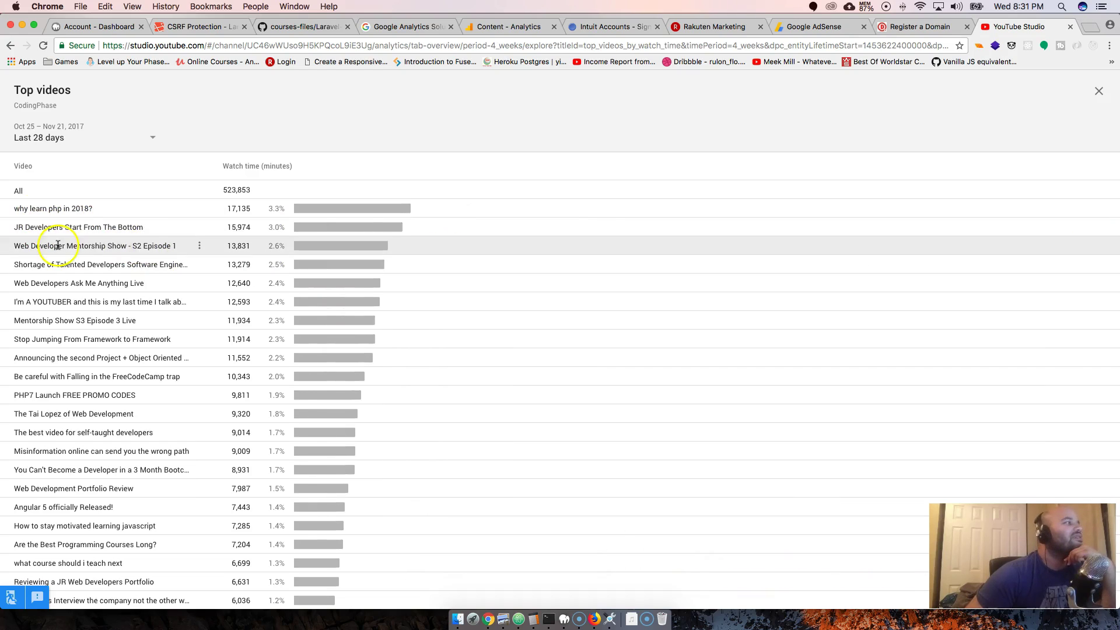
{"action": "left_click", "coordinate": [225, 282]}
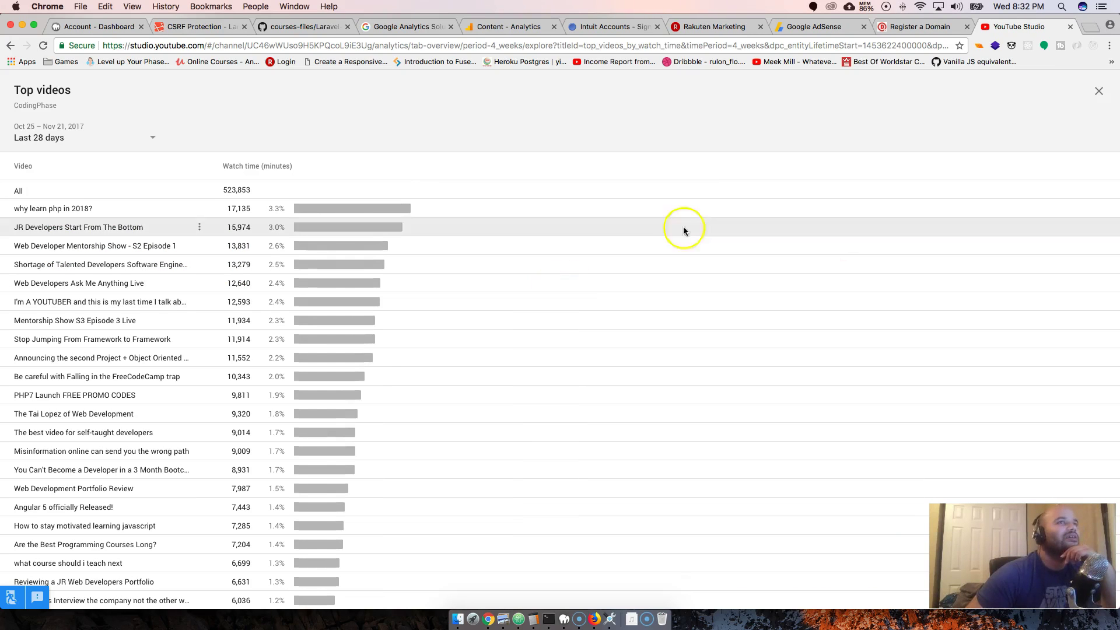
{"action": "left_click", "coordinate": [1098, 91]}
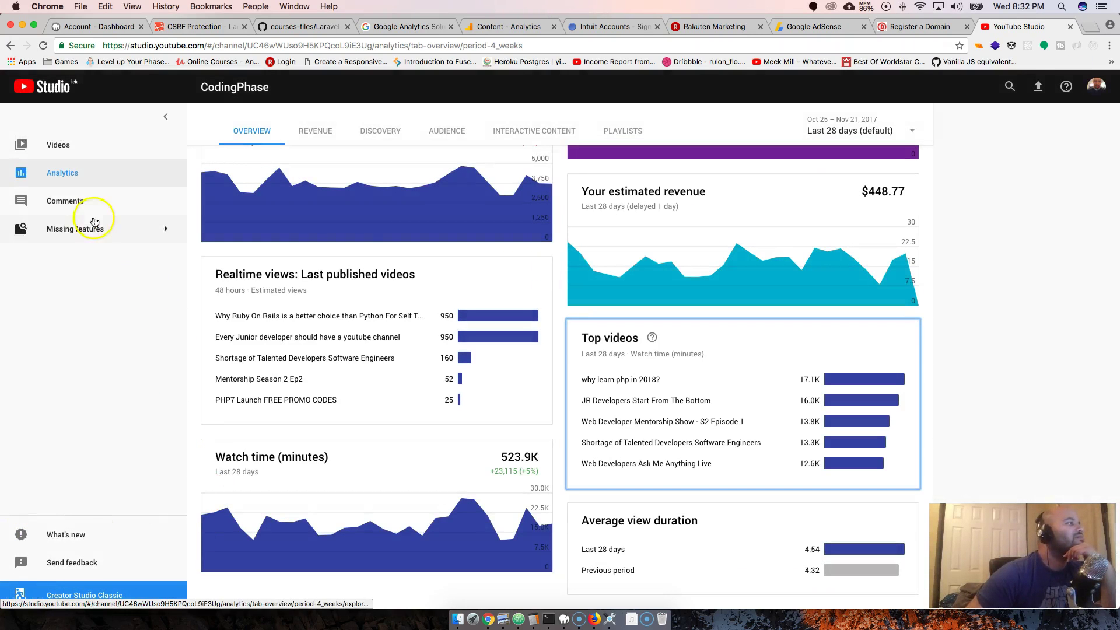
Go to the channel's public Comments page
{"action": "left_click", "coordinate": [80, 201]}
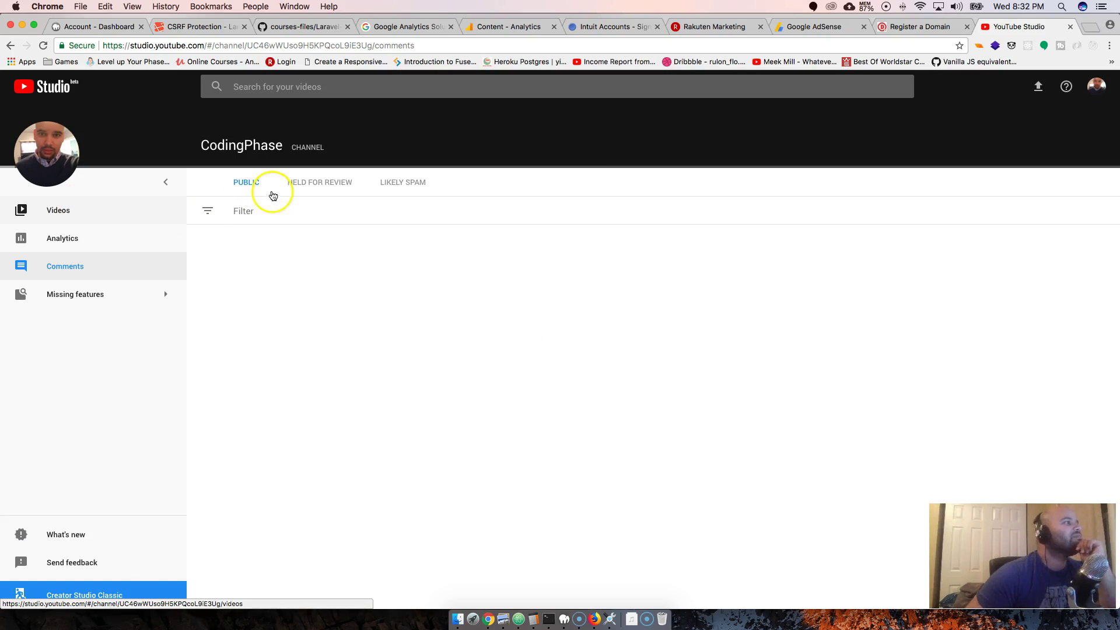
{"action": "scroll", "coordinate": [592, 305], "scroll_direction": "down", "scroll_amount": 3}
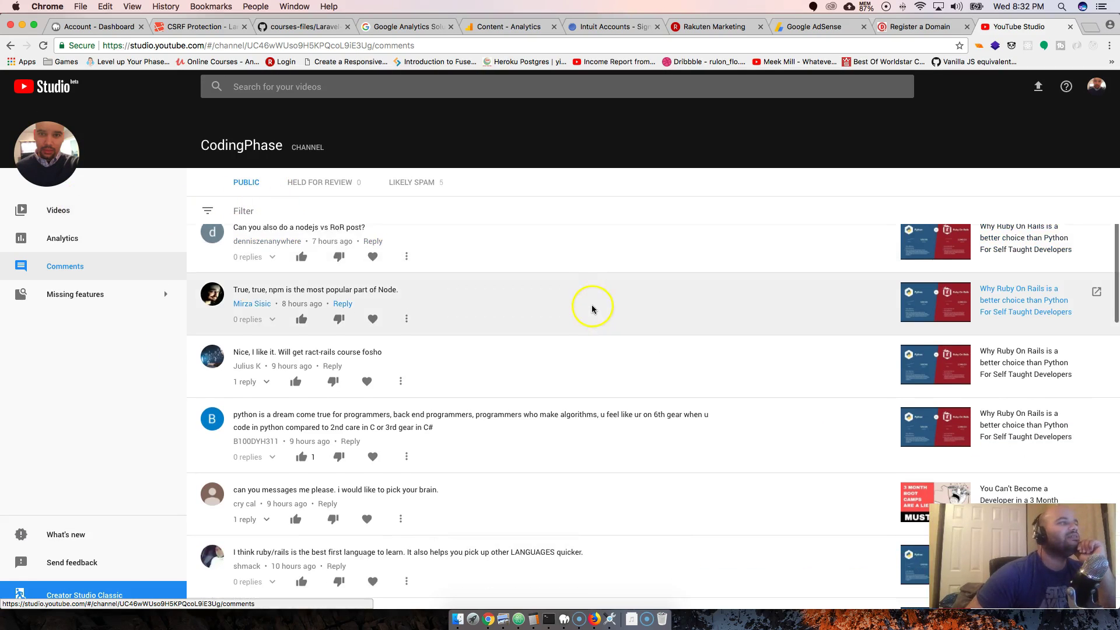
{"action": "scroll", "coordinate": [582, 307], "scroll_direction": "up", "scroll_amount": 3}
Like the six newest comments, from the rails-course request down to the ruby/rails one
{"action": "left_click", "coordinate": [299, 270]}
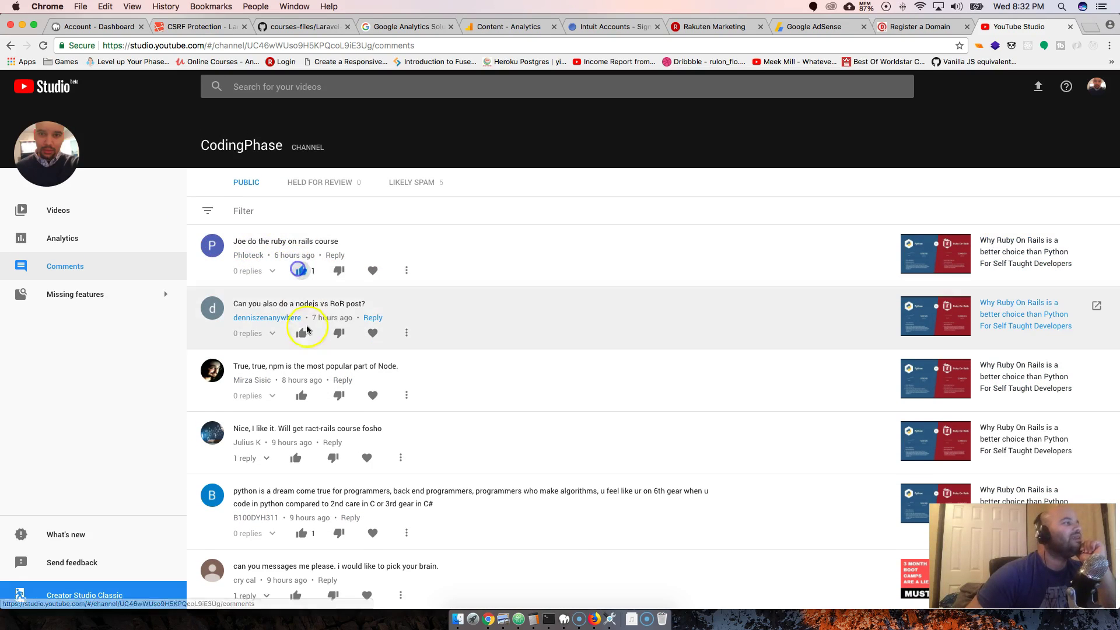
{"action": "left_click", "coordinate": [301, 332]}
{"action": "left_click", "coordinate": [301, 395]}
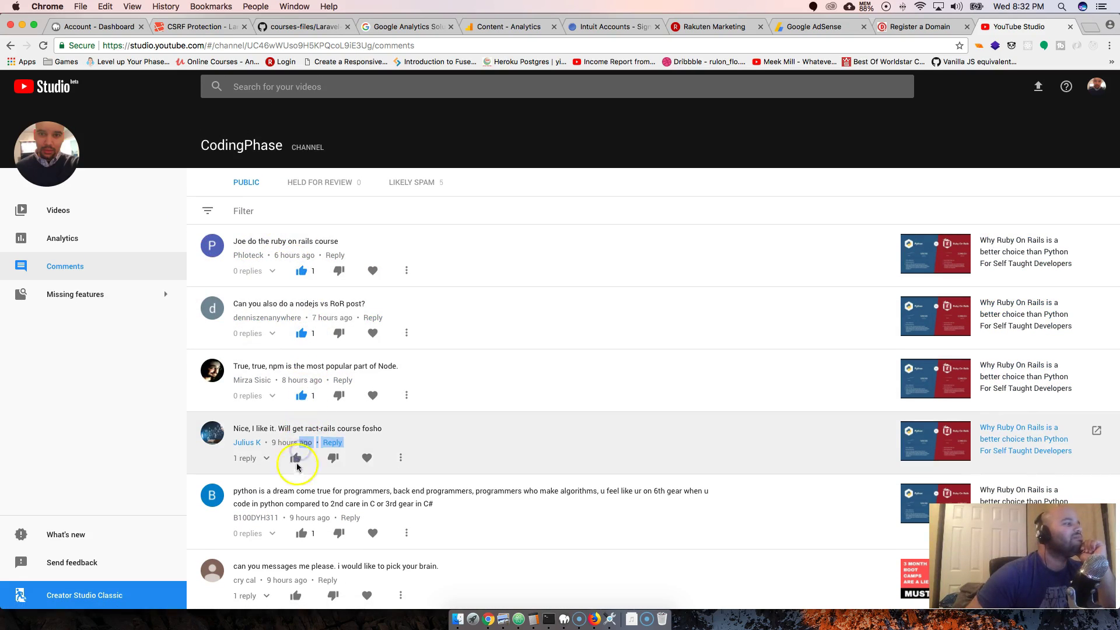
{"action": "left_click", "coordinate": [296, 457]}
{"action": "left_click", "coordinate": [301, 532]}
{"action": "scroll", "coordinate": [318, 419], "scroll_direction": "down", "scroll_amount": 2}
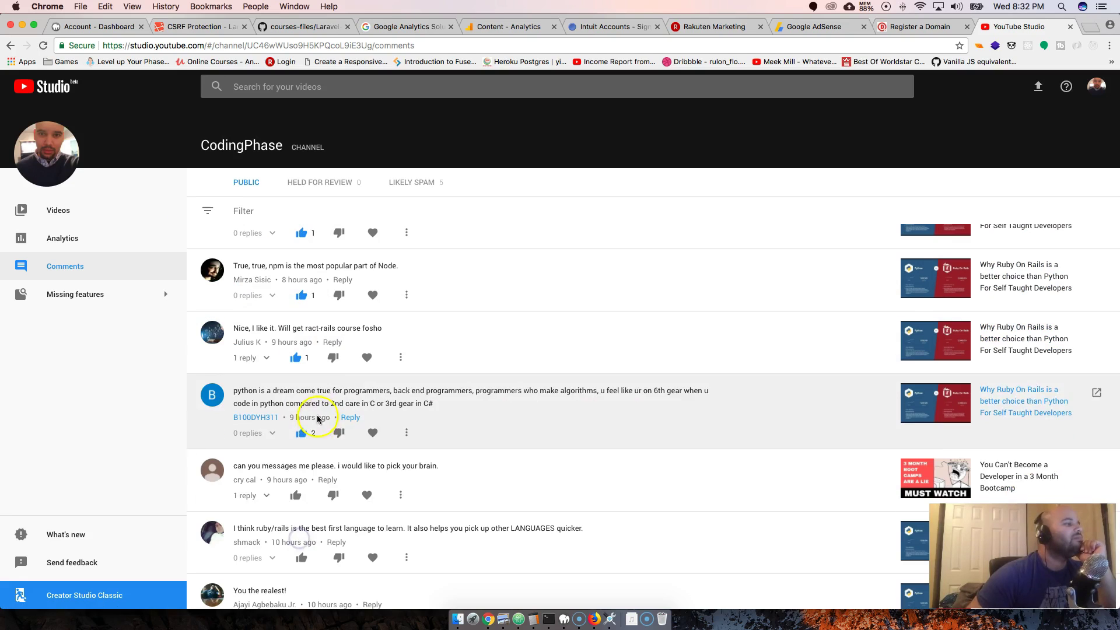
{"action": "left_click", "coordinate": [301, 558]}
{"action": "scroll", "coordinate": [358, 519], "scroll_direction": "down", "scroll_amount": 1}
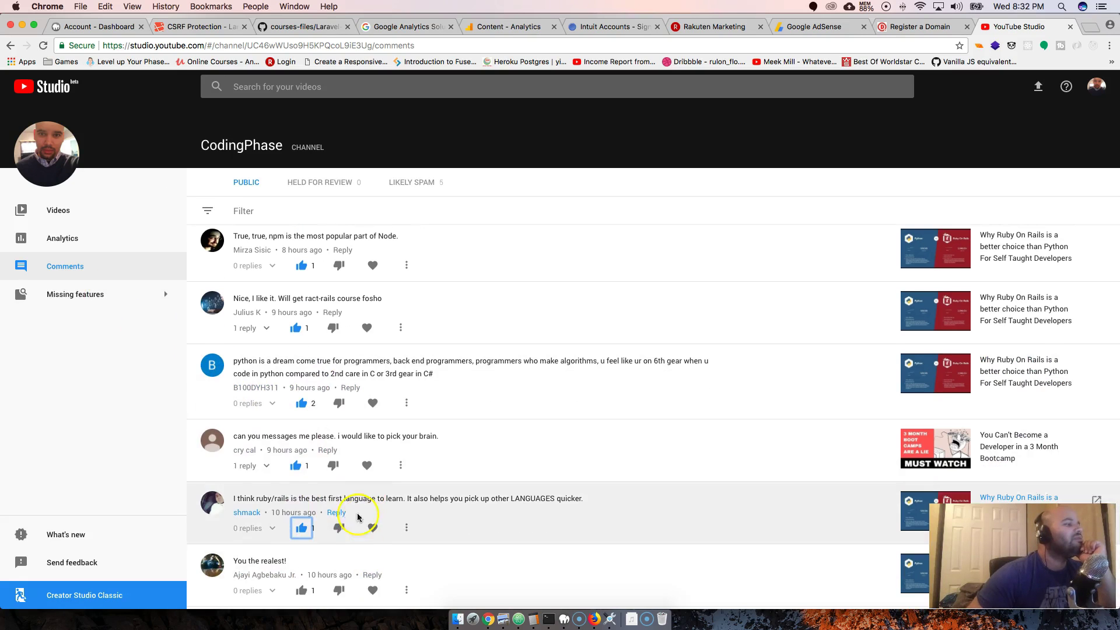
Open Customize channel from Missing features in a new tab, view it, then return to Studio
{"action": "left_click", "coordinate": [105, 287]}
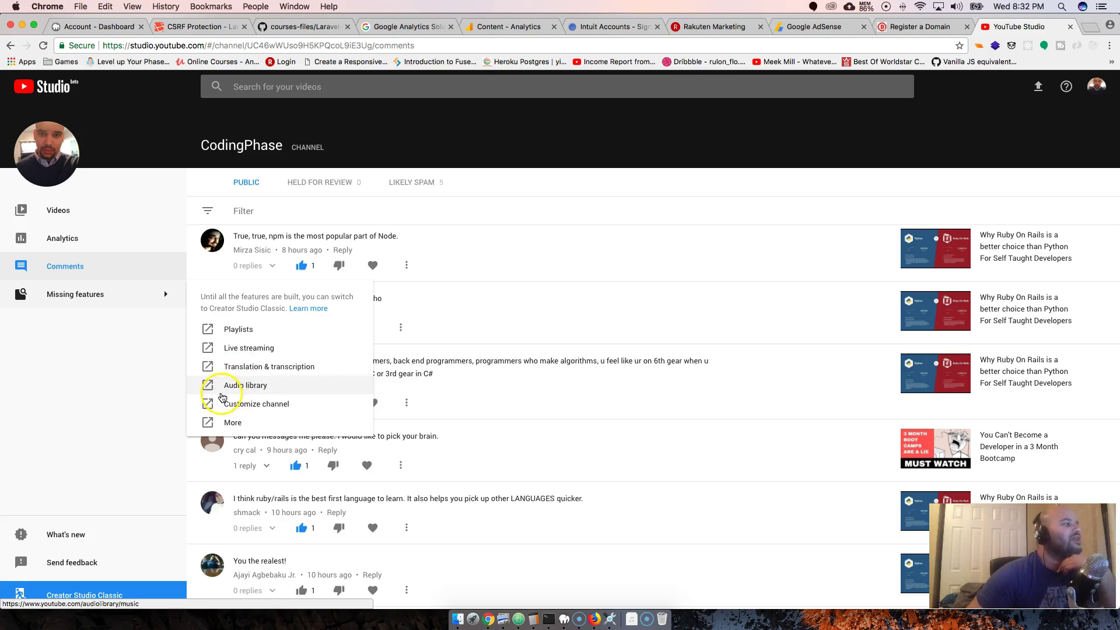
{"action": "left_click", "coordinate": [246, 407]}
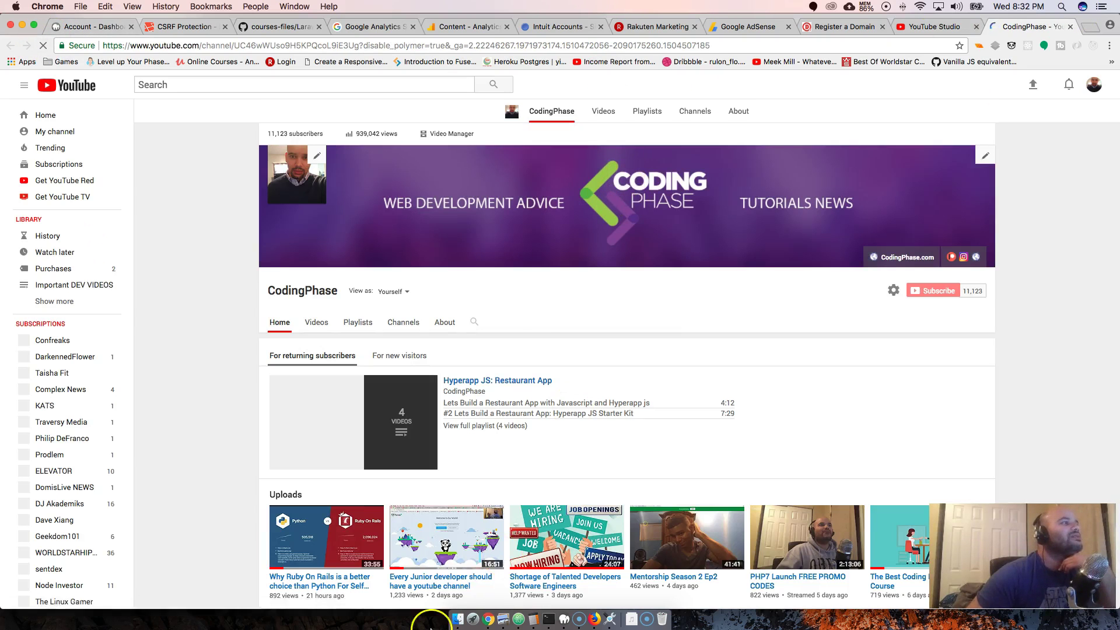
{"action": "scroll", "coordinate": [700, 193], "scroll_direction": "down", "scroll_amount": 10}
{"action": "scroll", "coordinate": [777, 179], "scroll_direction": "up", "scroll_amount": 10}
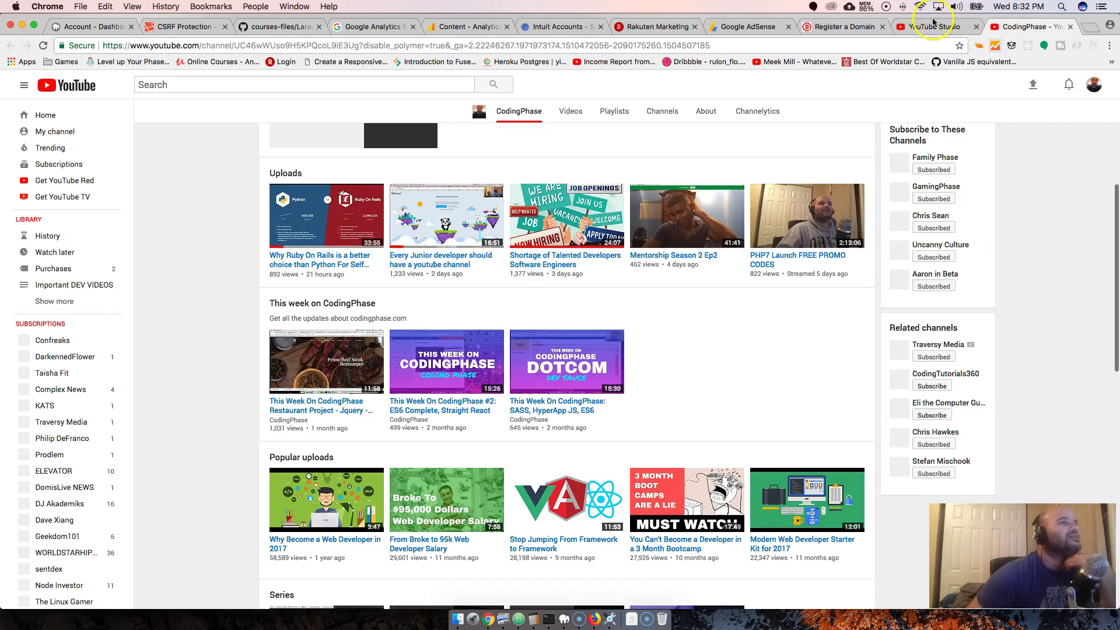
{"action": "left_click", "coordinate": [933, 26]}
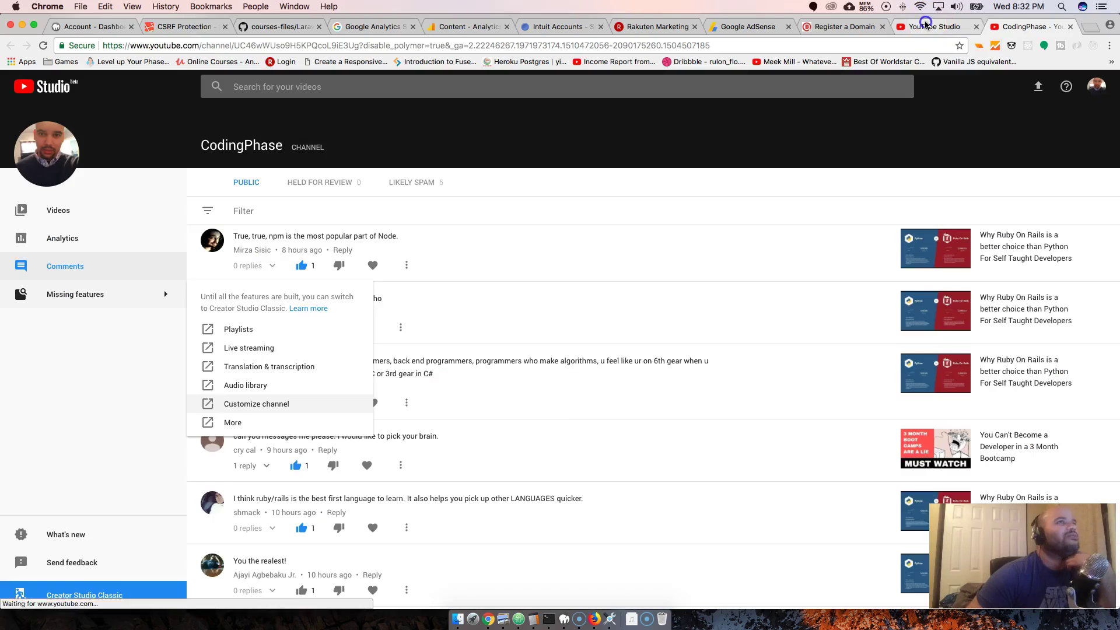
{"action": "left_click", "coordinate": [140, 447]}
{"action": "left_click", "coordinate": [114, 537]}
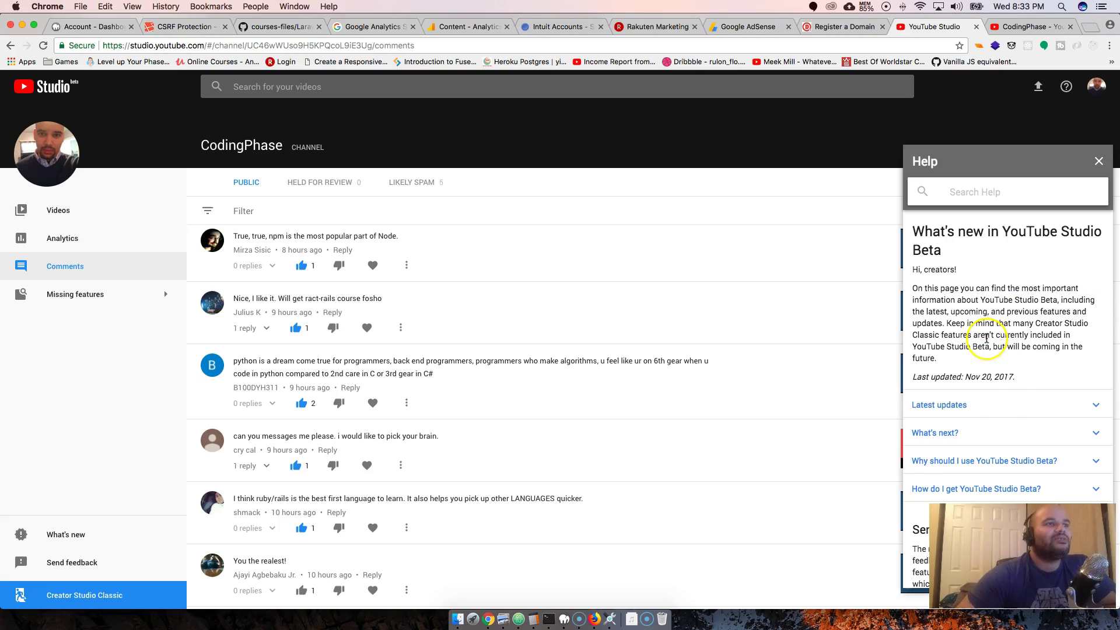
{"action": "left_click", "coordinate": [1006, 405]}
{"action": "scroll", "coordinate": [1000, 373], "scroll_direction": "down", "scroll_amount": 3}
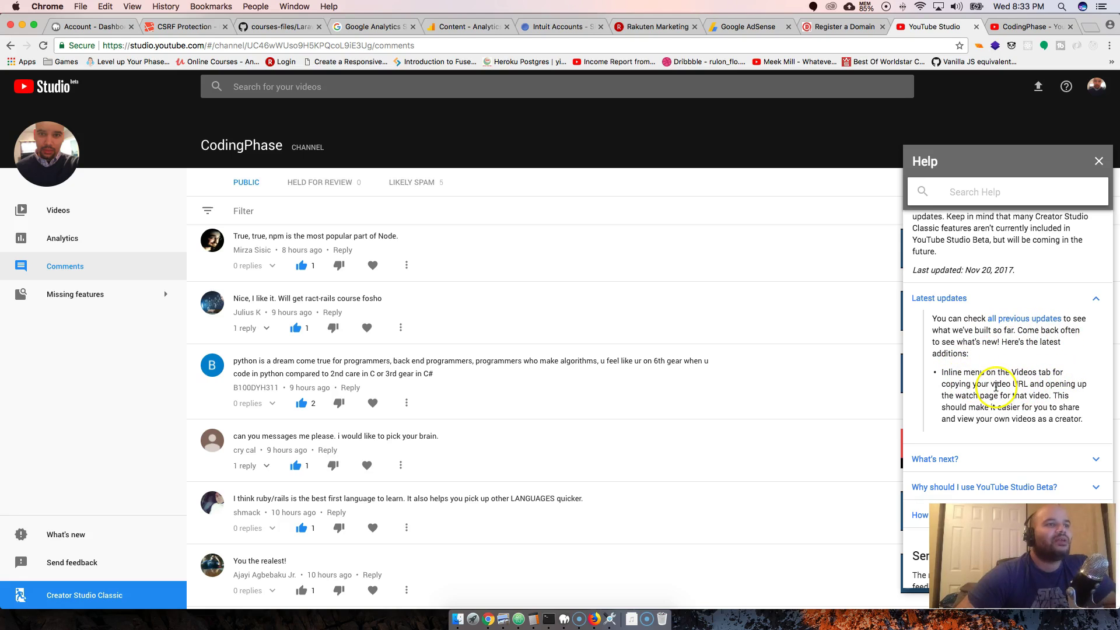
{"action": "scroll", "coordinate": [1058, 392], "scroll_direction": "down", "scroll_amount": 1}
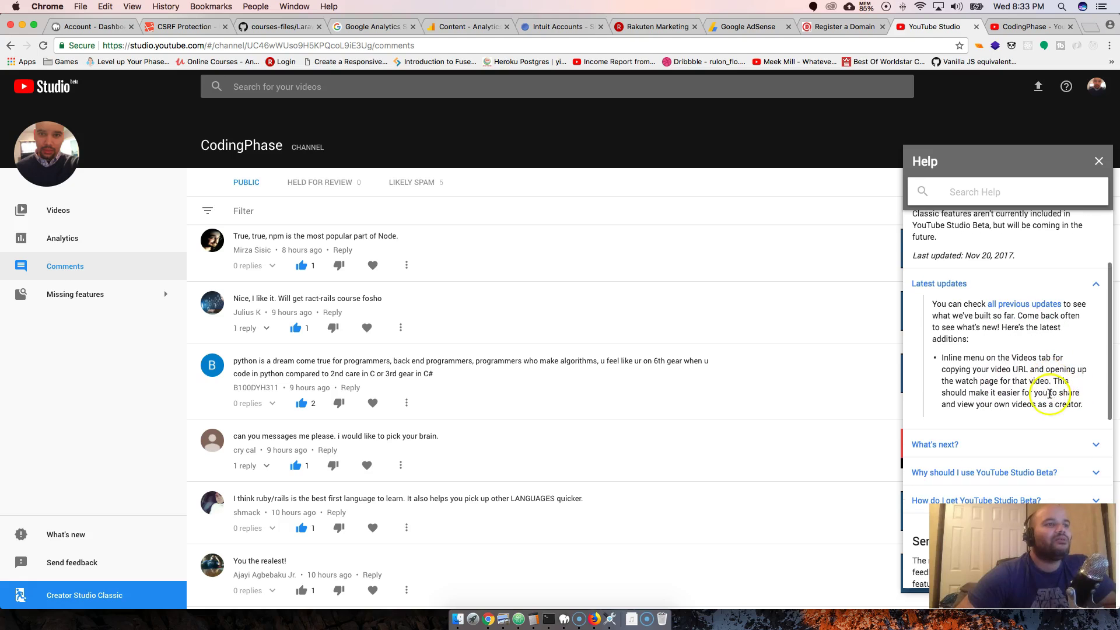
{"action": "left_click", "coordinate": [1051, 284]}
{"action": "left_click", "coordinate": [1017, 315]}
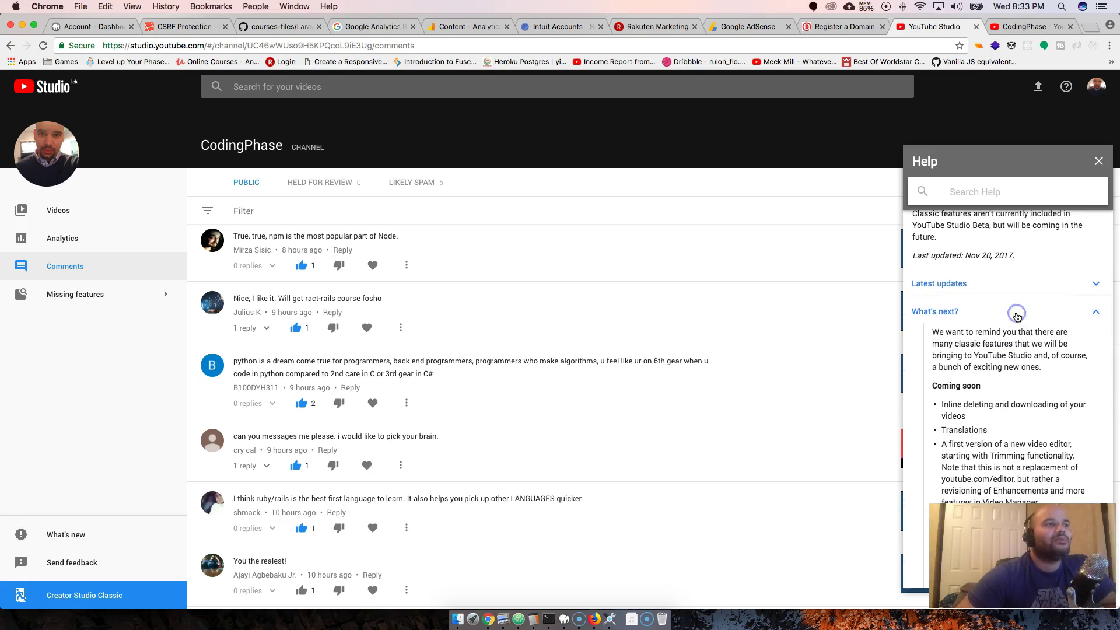
{"action": "scroll", "coordinate": [980, 350], "scroll_direction": "down", "scroll_amount": 3}
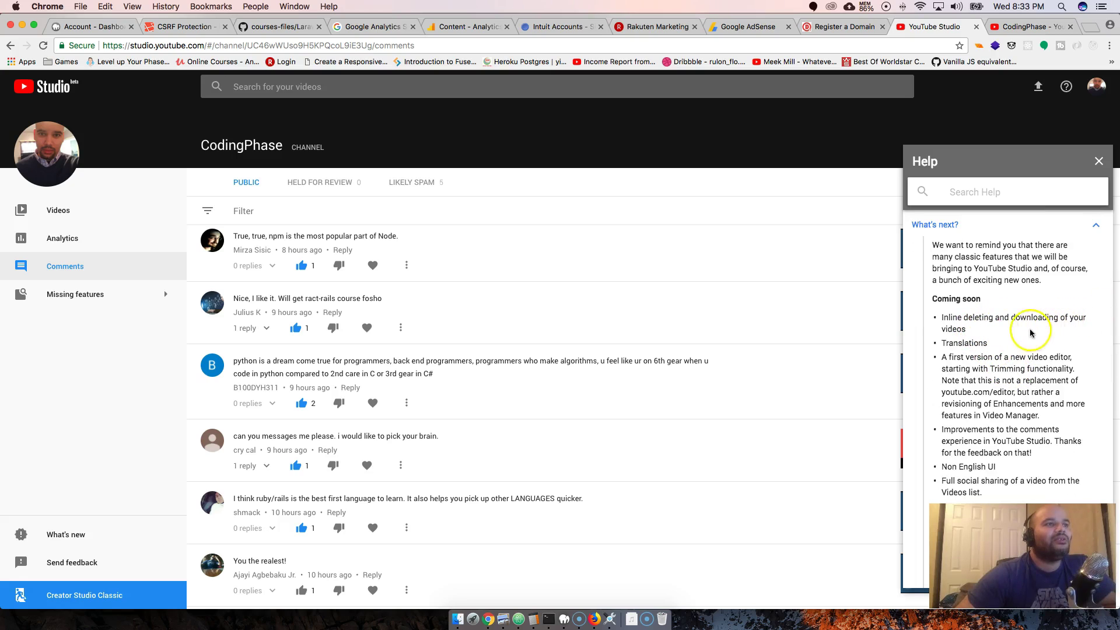
{"action": "scroll", "coordinate": [1000, 338], "scroll_direction": "down", "scroll_amount": 2}
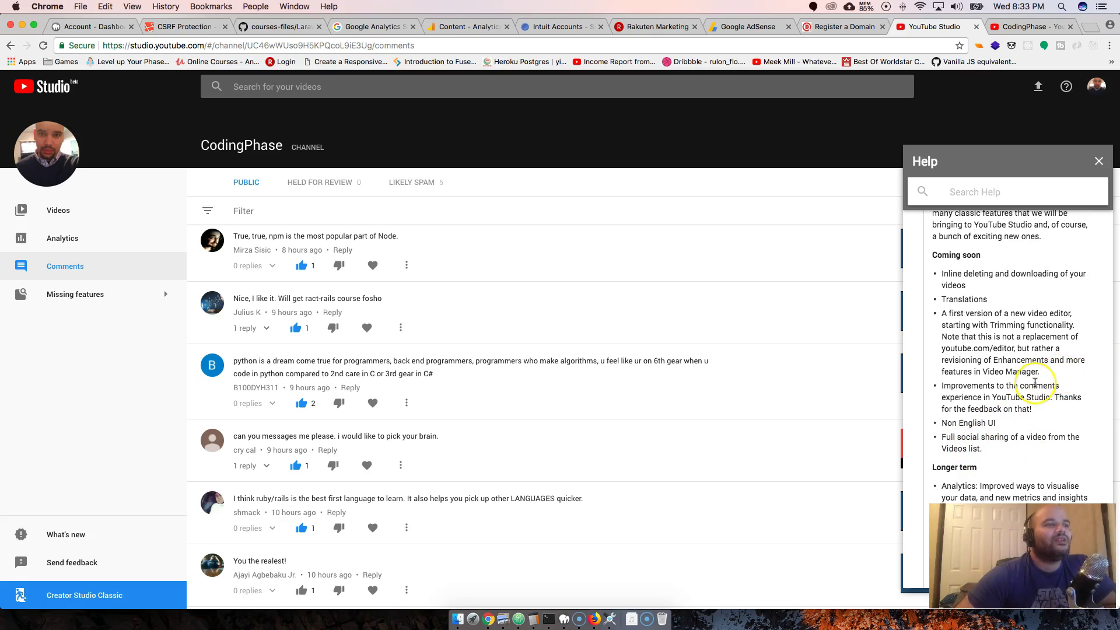
{"action": "scroll", "coordinate": [1034, 382], "scroll_direction": "down", "scroll_amount": 5}
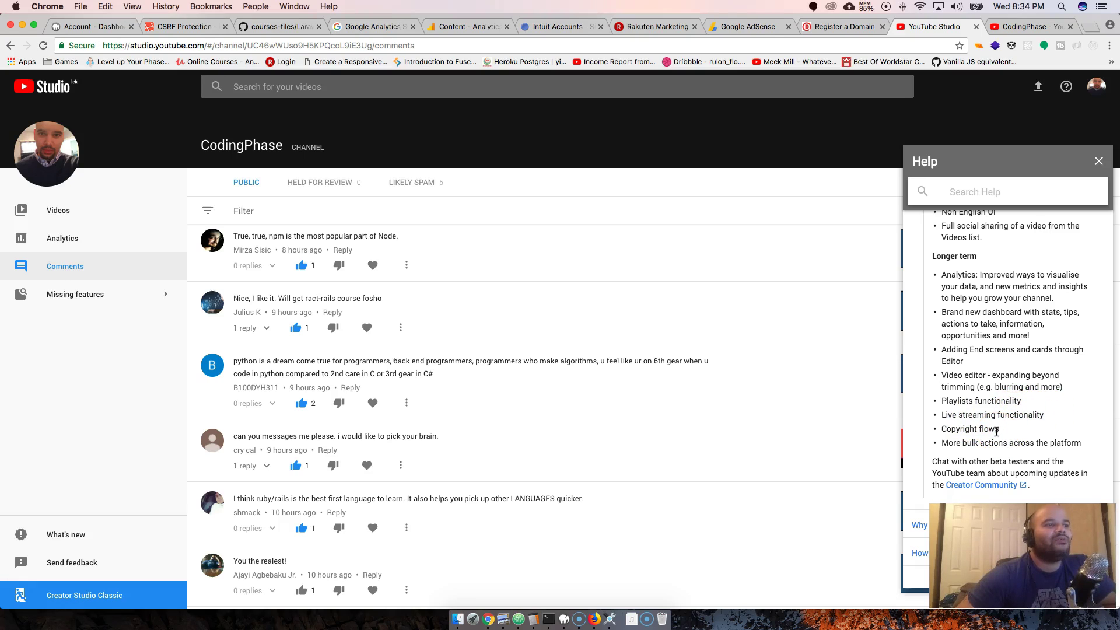
{"action": "scroll", "coordinate": [997, 409], "scroll_direction": "down", "scroll_amount": 1}
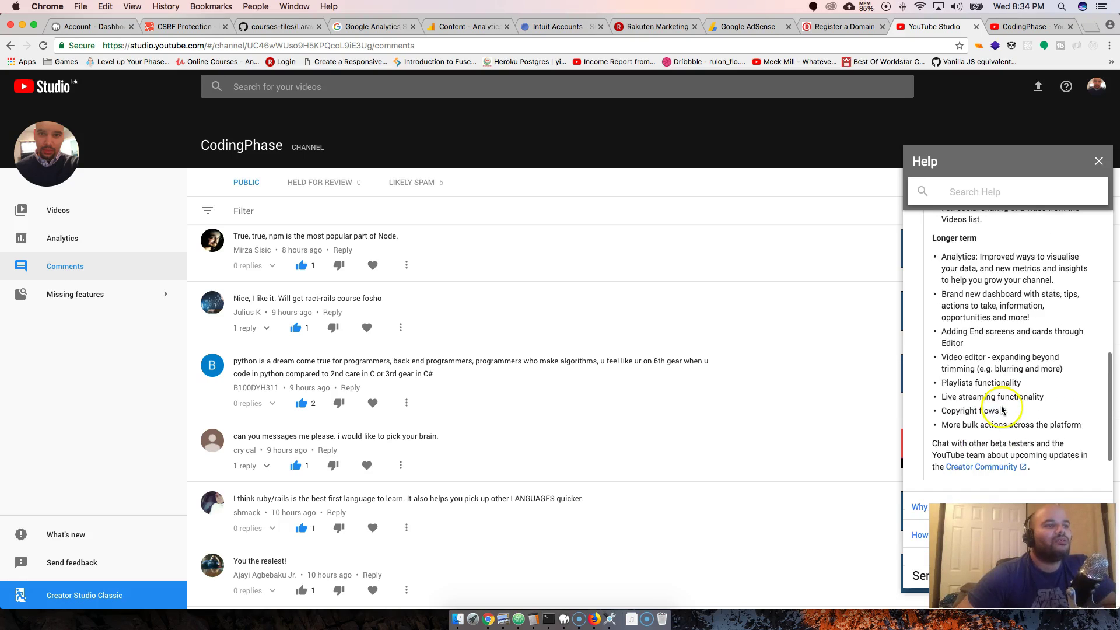
{"action": "scroll", "coordinate": [1044, 339], "scroll_direction": "up", "scroll_amount": 10}
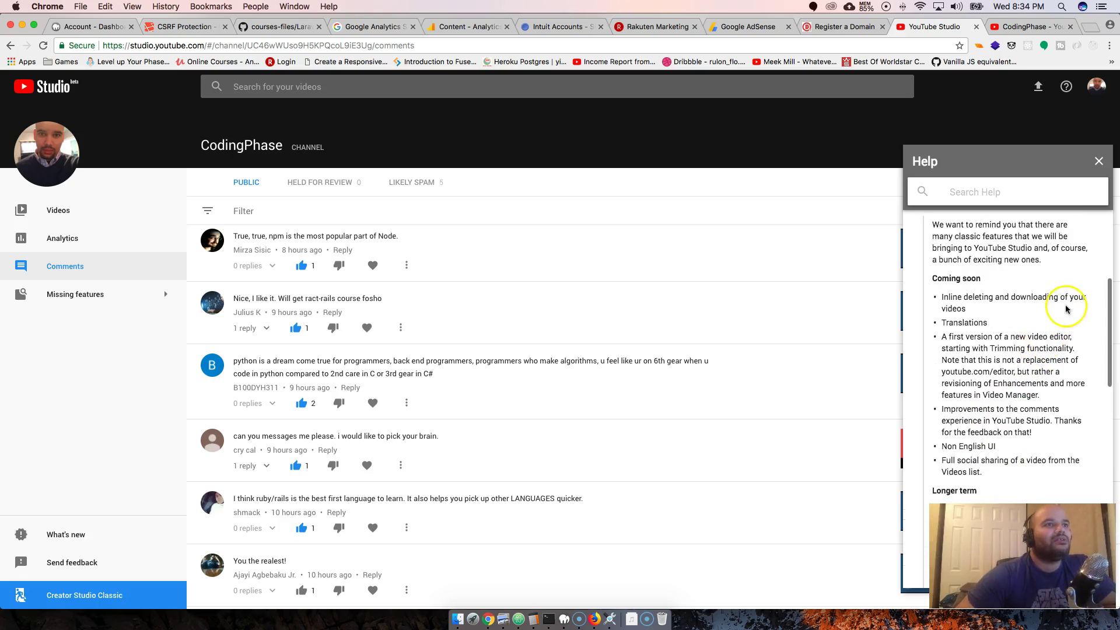
Collapse What's next? and read the Why should I use YouTube Studio Beta section
{"action": "left_click", "coordinate": [1097, 433]}
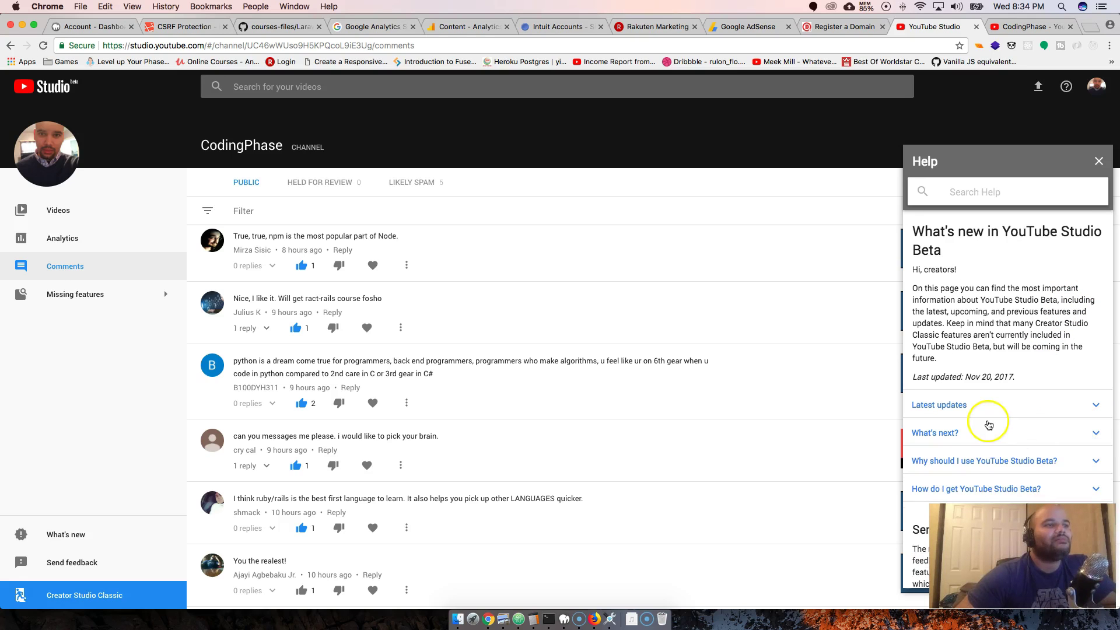
{"action": "left_click", "coordinate": [982, 462]}
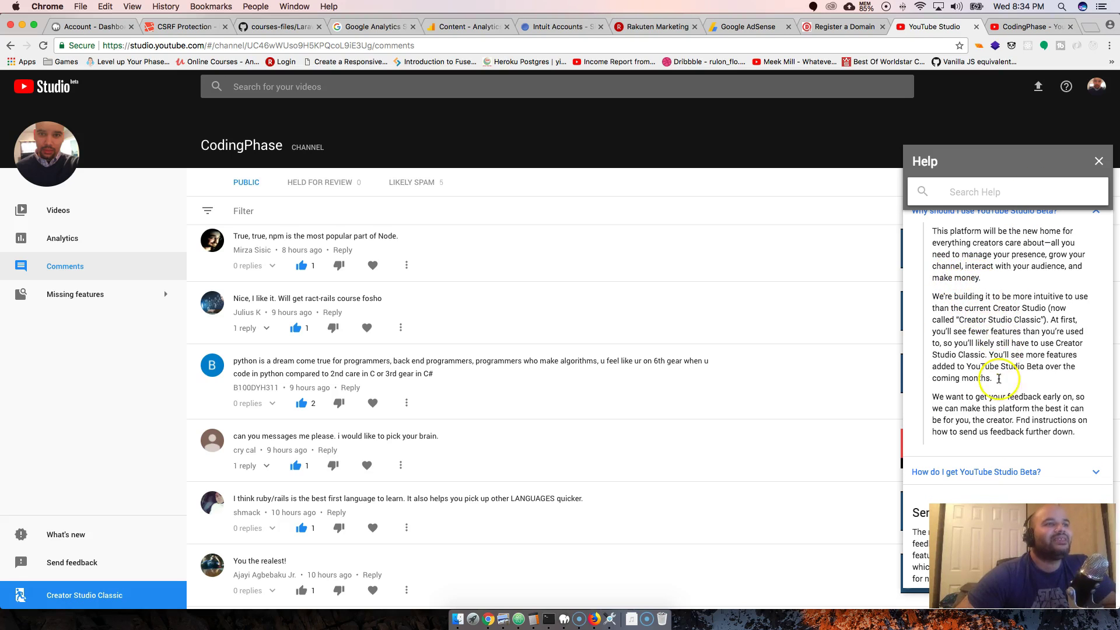
{"action": "left_click", "coordinate": [1095, 211]}
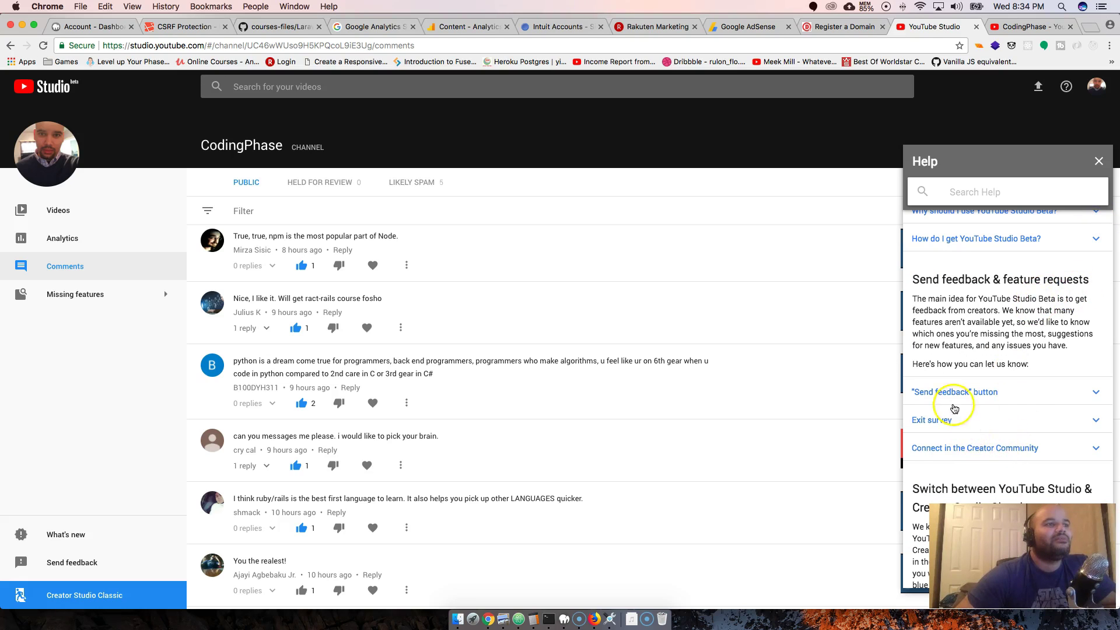
Expand and collapse the Send feedback, Exit survey and Creator Community notes
{"action": "left_click", "coordinate": [979, 394]}
{"action": "scroll", "coordinate": [1059, 392], "scroll_direction": "down", "scroll_amount": 2}
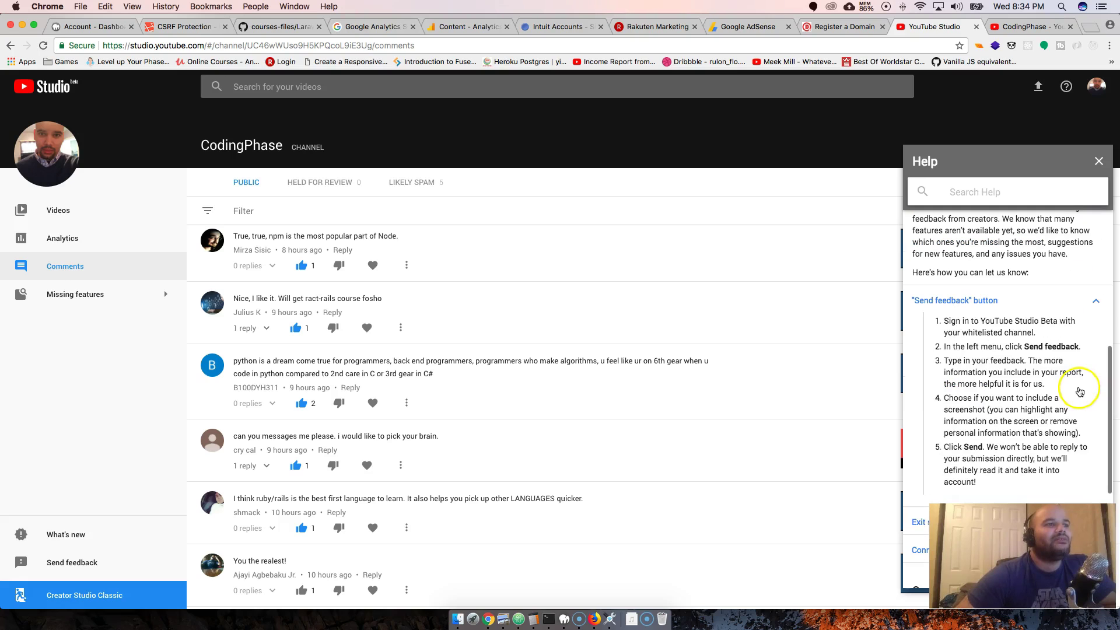
{"action": "left_click", "coordinate": [1024, 299]}
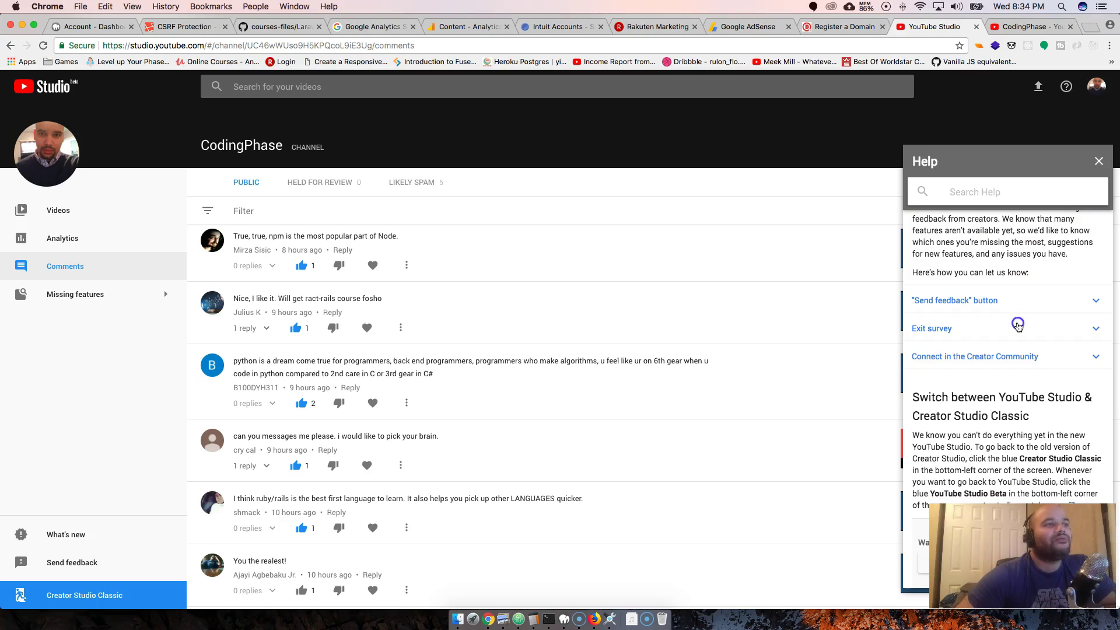
{"action": "left_click", "coordinate": [1018, 327]}
{"action": "left_click", "coordinate": [1018, 326]}
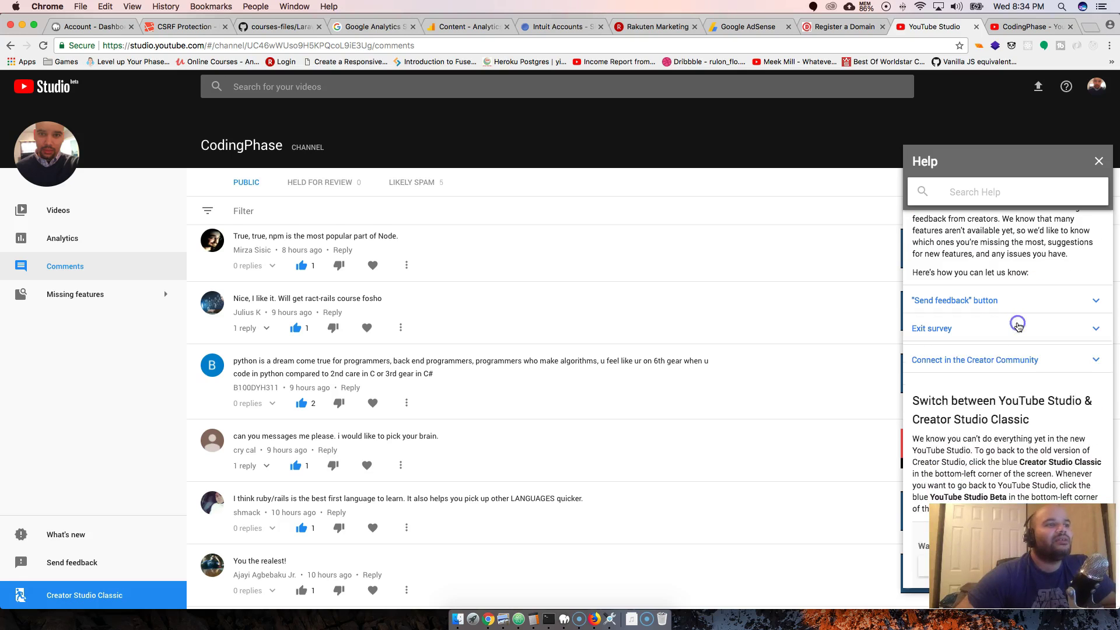
{"action": "left_click", "coordinate": [1002, 354]}
{"action": "left_click", "coordinate": [1003, 354]}
{"action": "scroll", "coordinate": [976, 357], "scroll_direction": "down", "scroll_amount": 1}
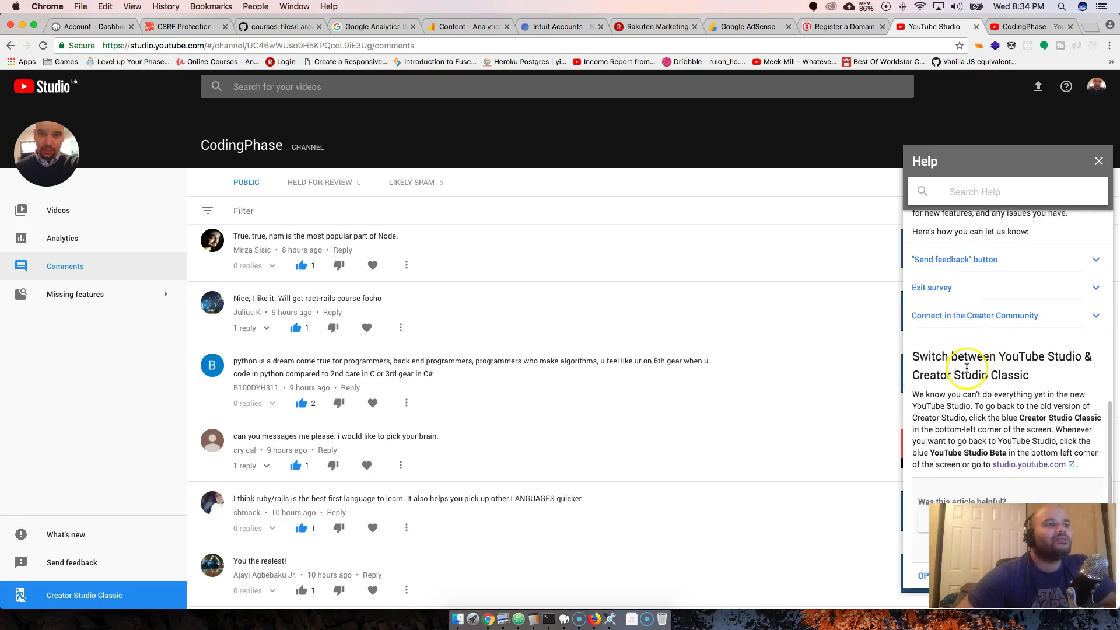
Close the Help panel and show the Missing features flyout
{"action": "left_click", "coordinate": [1100, 161]}
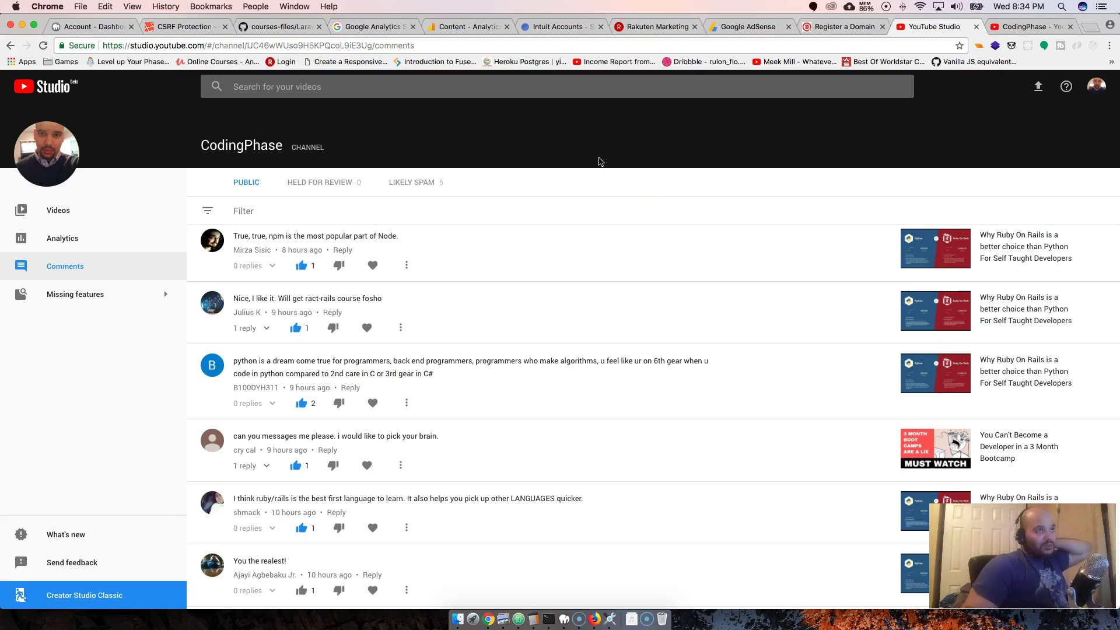
{"action": "left_click", "coordinate": [1040, 30]}
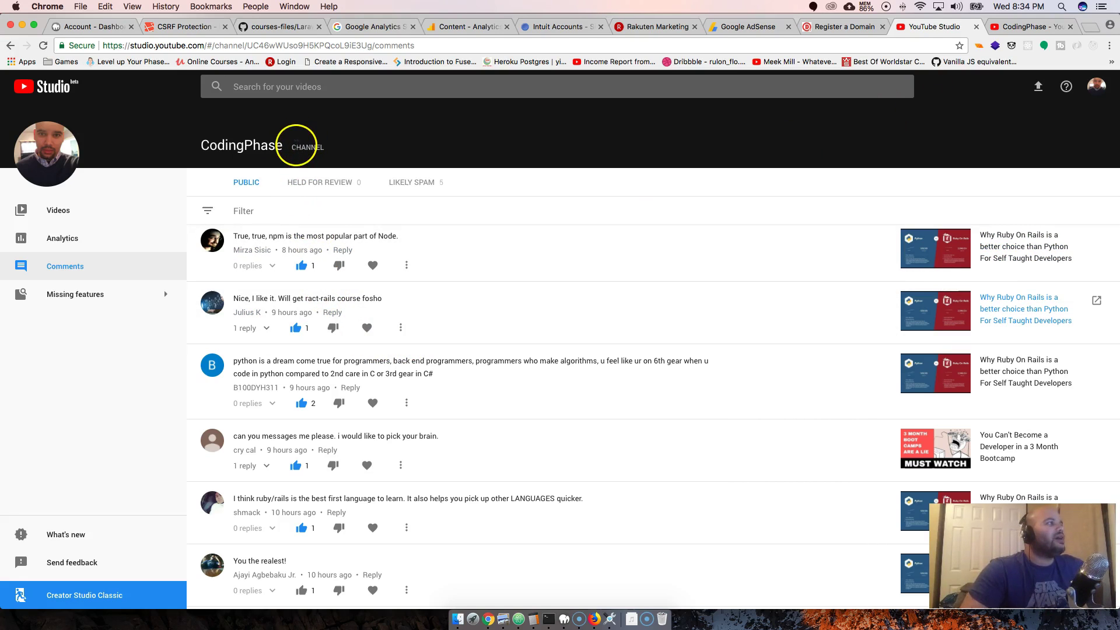
{"action": "left_click", "coordinate": [113, 291]}
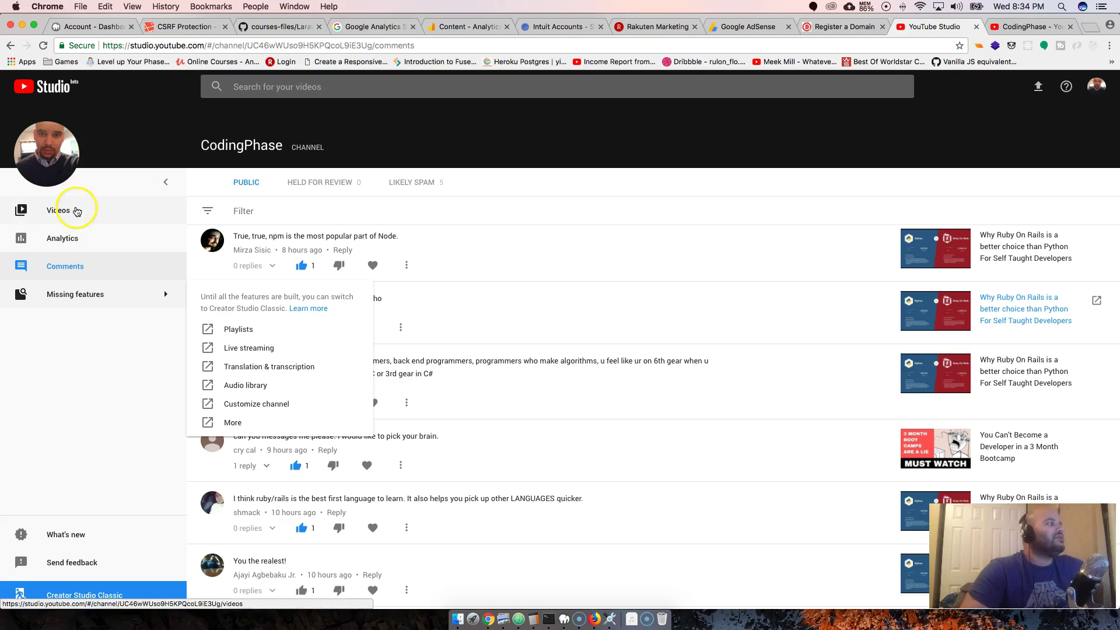
Open the channel's Analytics overview and scroll through it
{"action": "left_click", "coordinate": [77, 240]}
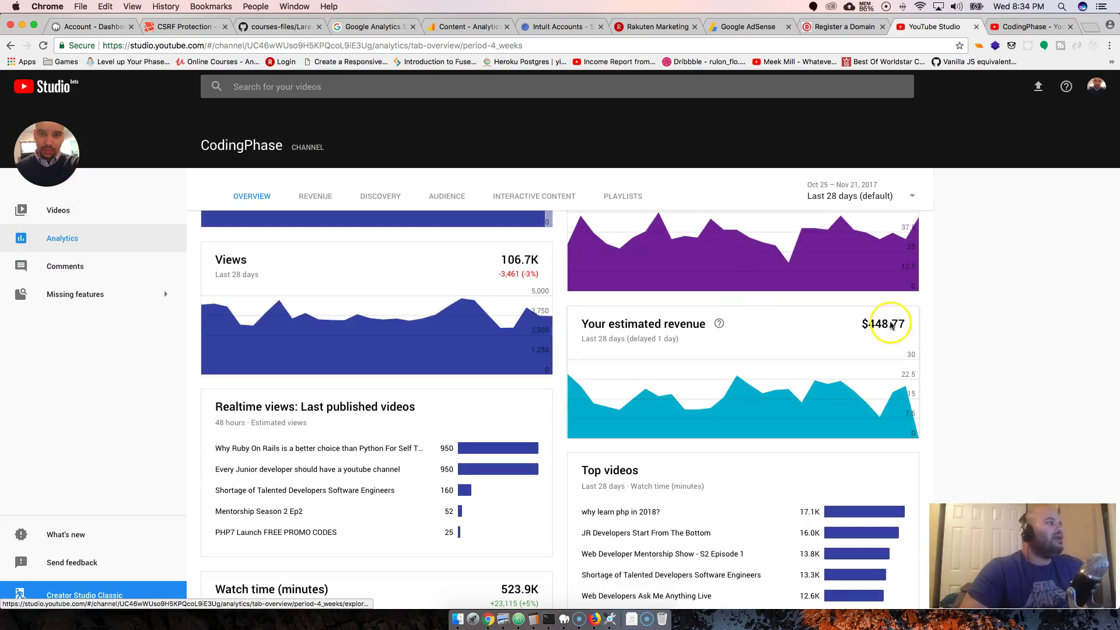
{"action": "scroll", "coordinate": [555, 324], "scroll_direction": "down", "scroll_amount": 3}
{"action": "scroll", "coordinate": [553, 330], "scroll_direction": "up", "scroll_amount": 5}
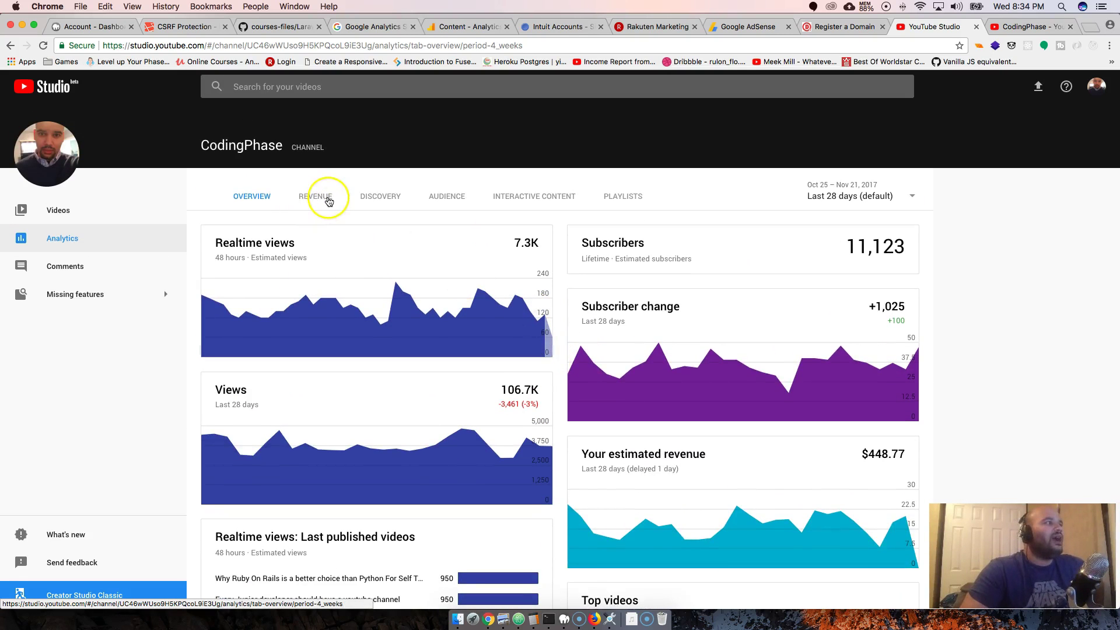
Browse the Revenue tab's cards for the last 28 days
{"action": "left_click", "coordinate": [333, 202]}
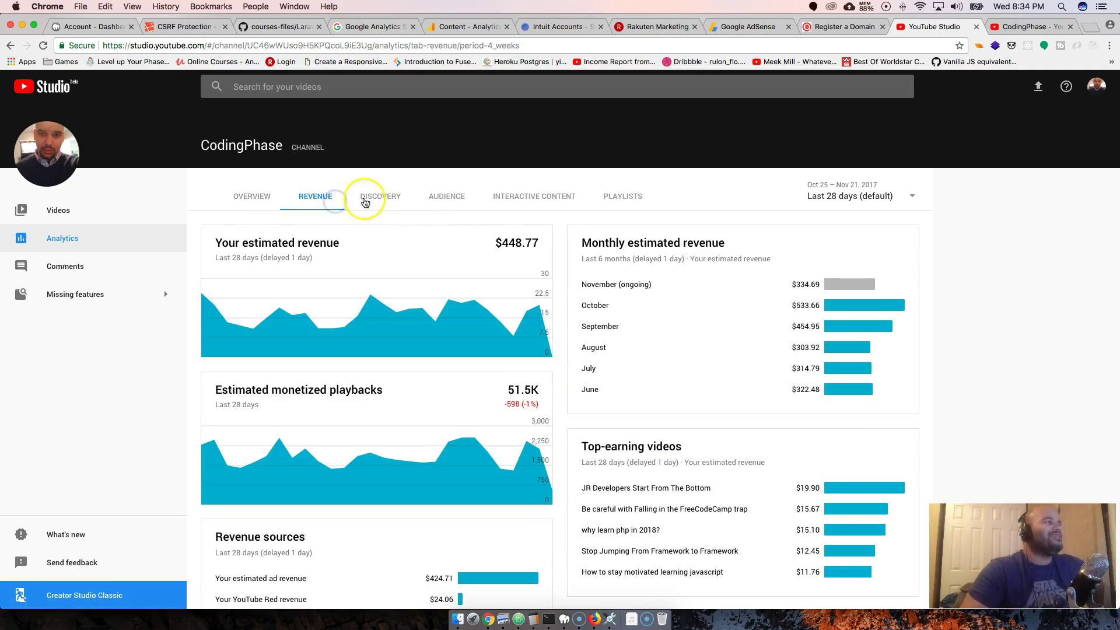
{"action": "scroll", "coordinate": [402, 312], "scroll_direction": "down", "scroll_amount": 3}
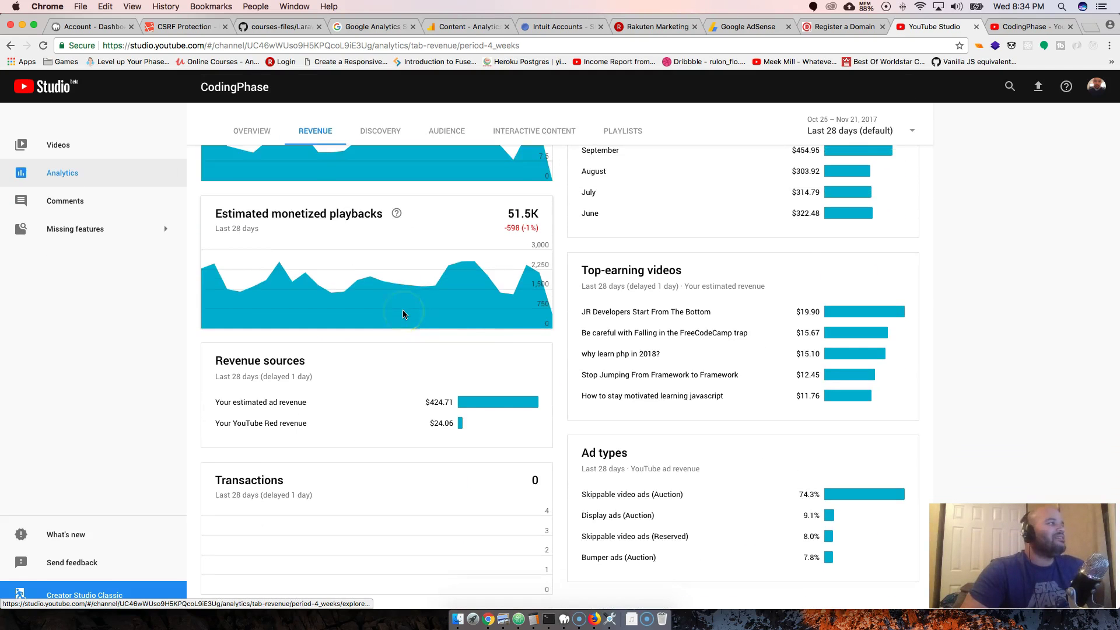
{"action": "scroll", "coordinate": [403, 309], "scroll_direction": "up", "scroll_amount": 3}
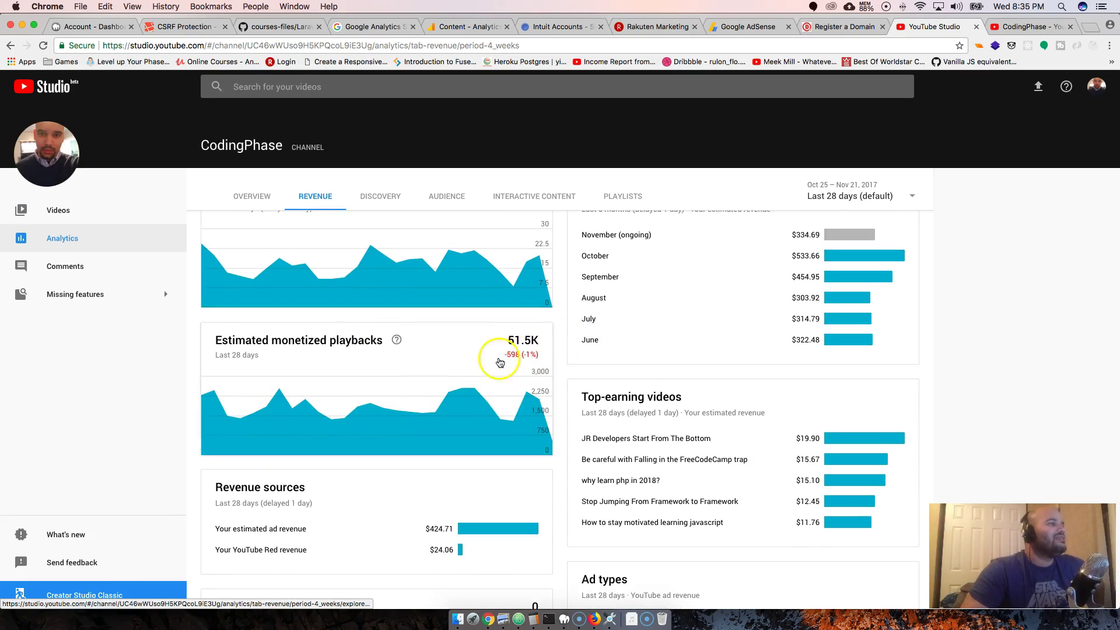
{"action": "scroll", "coordinate": [455, 309], "scroll_direction": "down", "scroll_amount": 3}
{"action": "scroll", "coordinate": [452, 314], "scroll_direction": "up", "scroll_amount": 3}
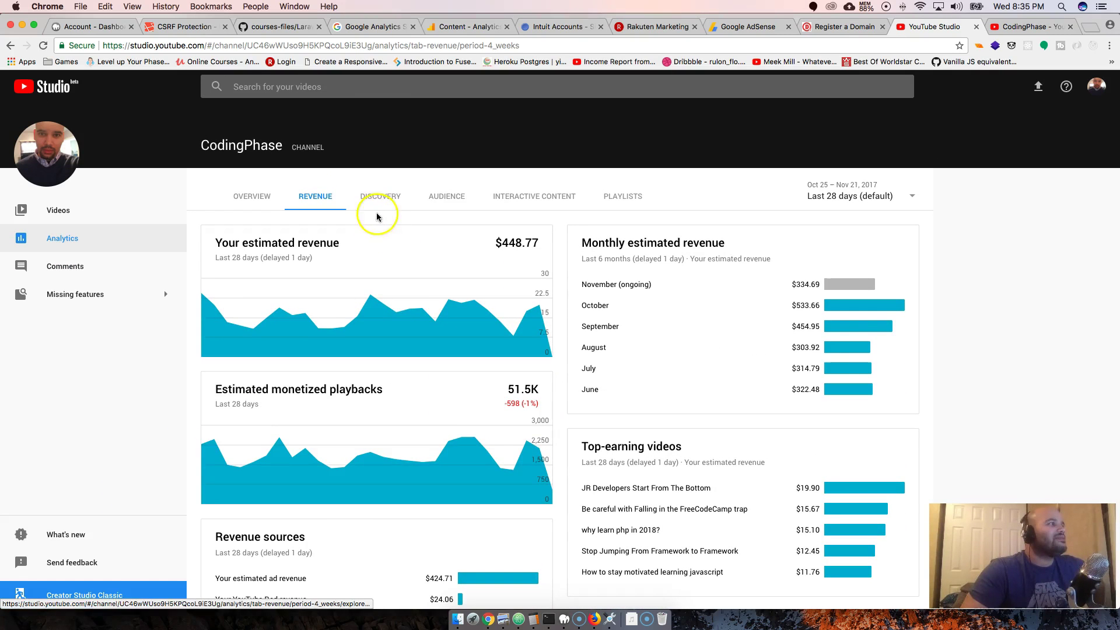
On the Discovery tab, expand Top YouTube search terms into its full list ('coding phase' at 4,944)
{"action": "left_click", "coordinate": [382, 198]}
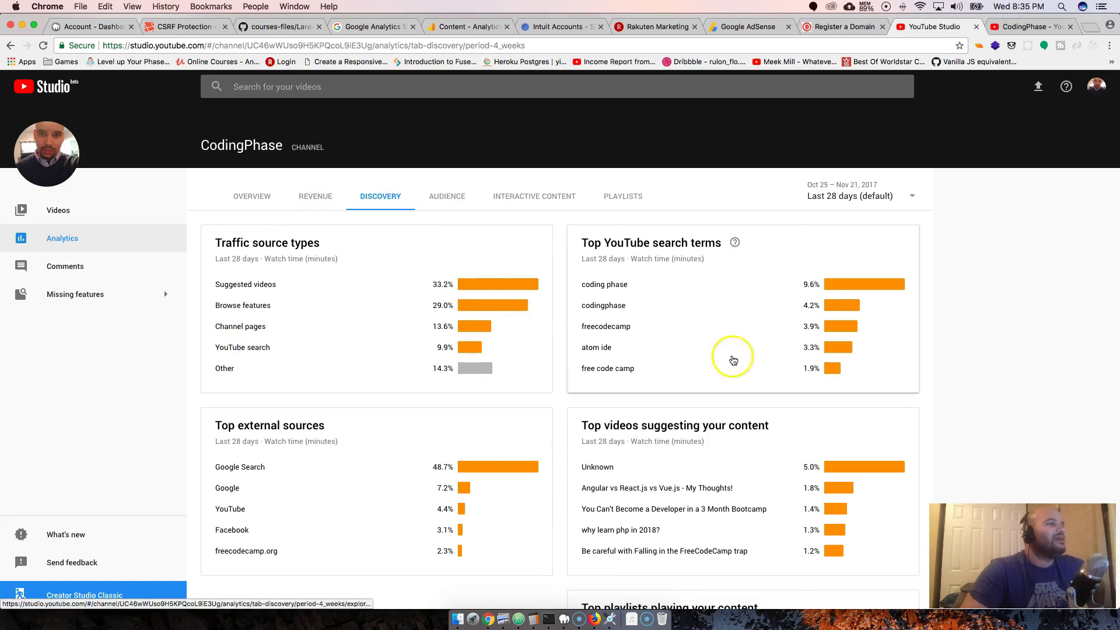
{"action": "scroll", "coordinate": [667, 358], "scroll_direction": "down", "scroll_amount": 2}
{"action": "scroll", "coordinate": [507, 315], "scroll_direction": "up", "scroll_amount": 2}
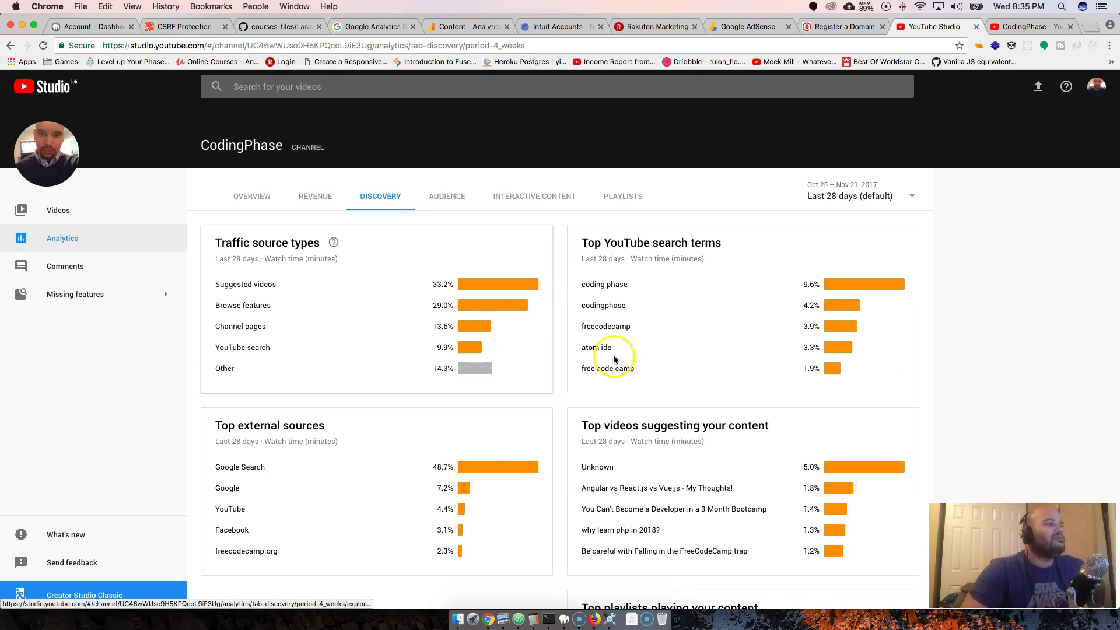
{"action": "left_click", "coordinate": [699, 318]}
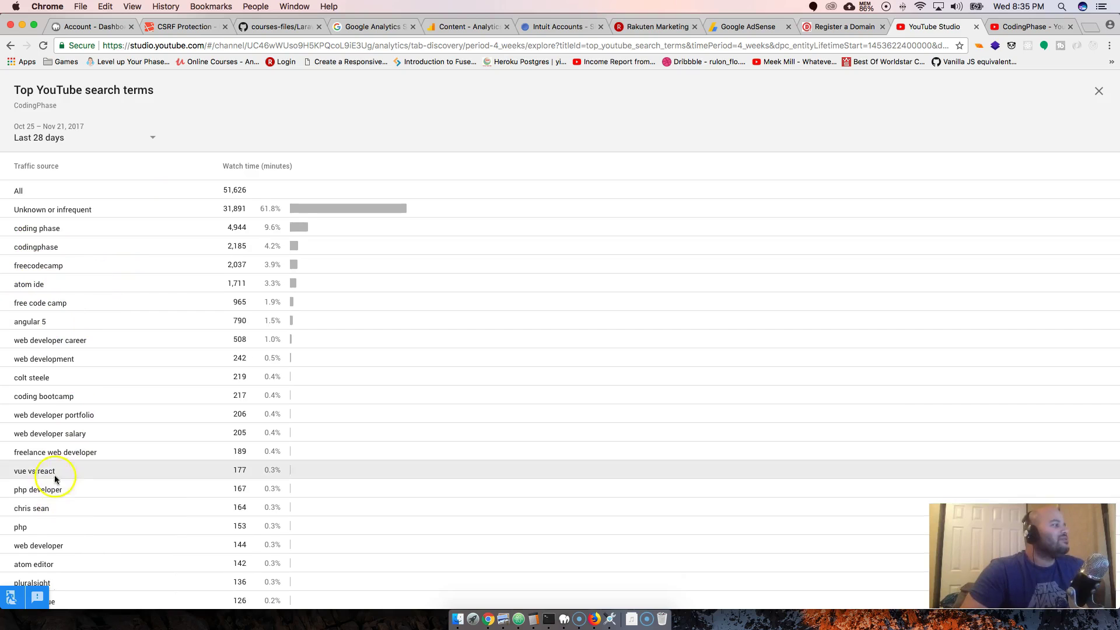
{"action": "scroll", "coordinate": [72, 389], "scroll_direction": "down", "scroll_amount": 2}
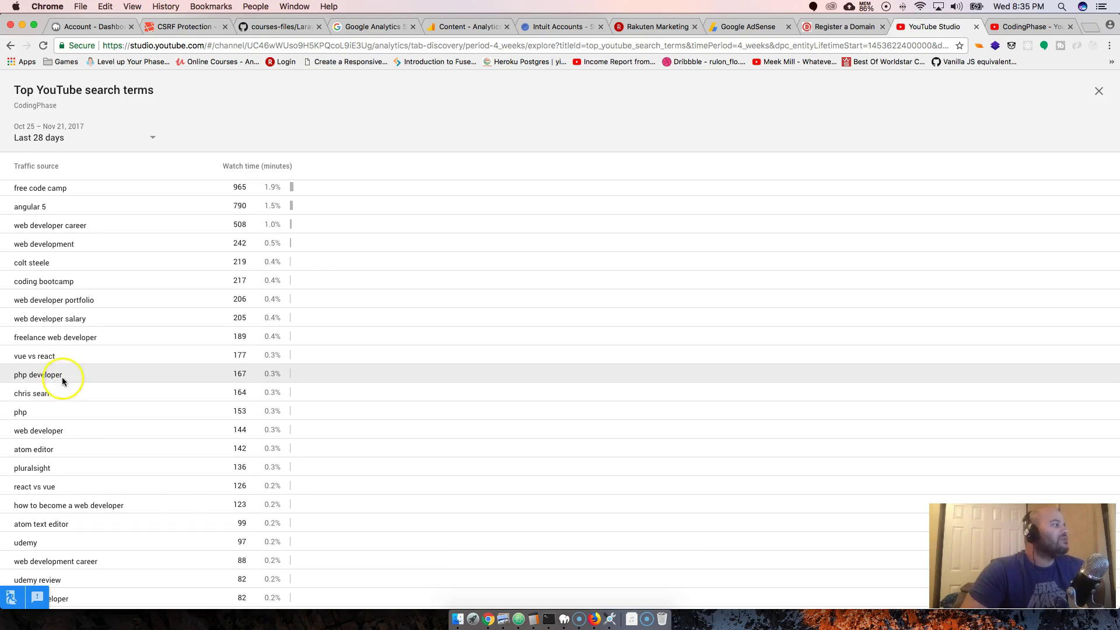
{"action": "scroll", "coordinate": [88, 318], "scroll_direction": "up", "scroll_amount": 2}
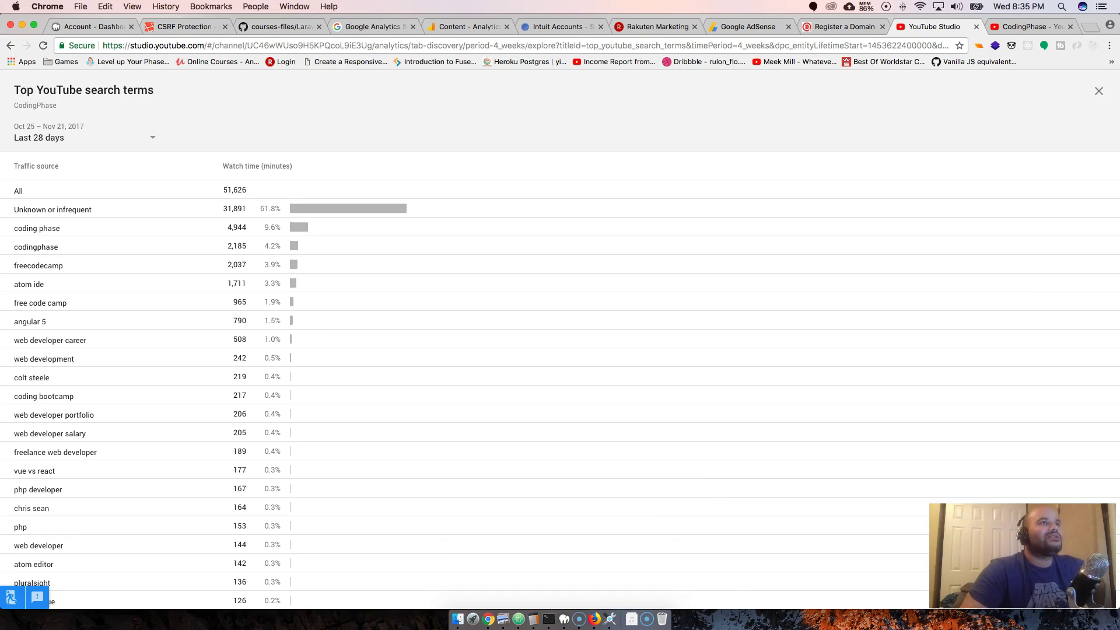
Close the search terms list, then review and close the full list of videos suggesting the channel
{"action": "left_click", "coordinate": [1096, 91]}
{"action": "scroll", "coordinate": [671, 467], "scroll_direction": "down", "scroll_amount": 2}
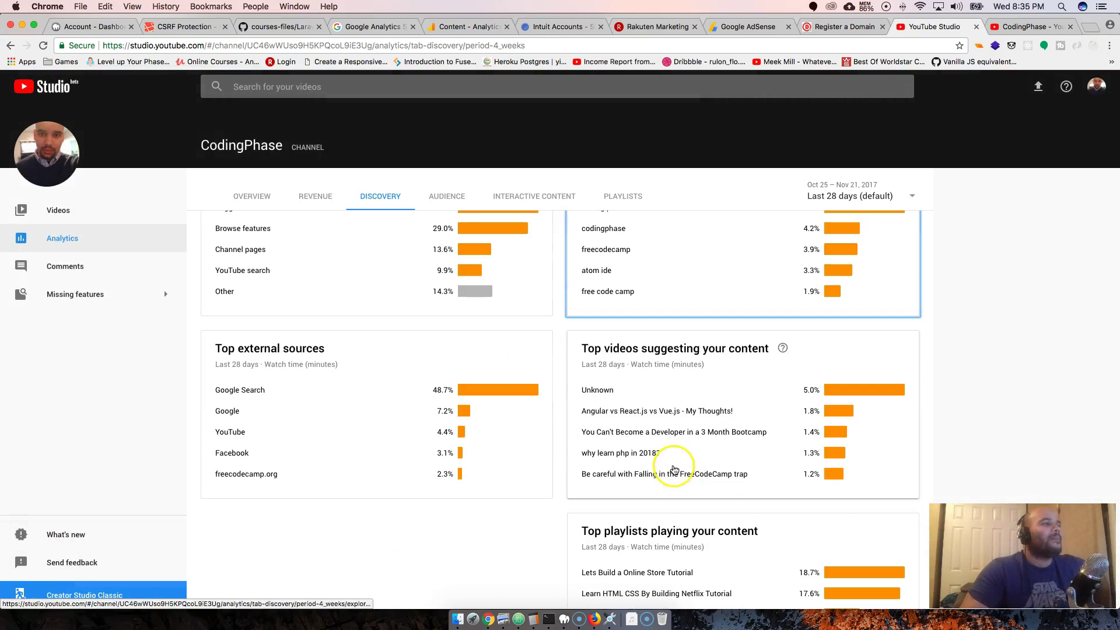
{"action": "left_click", "coordinate": [680, 383]}
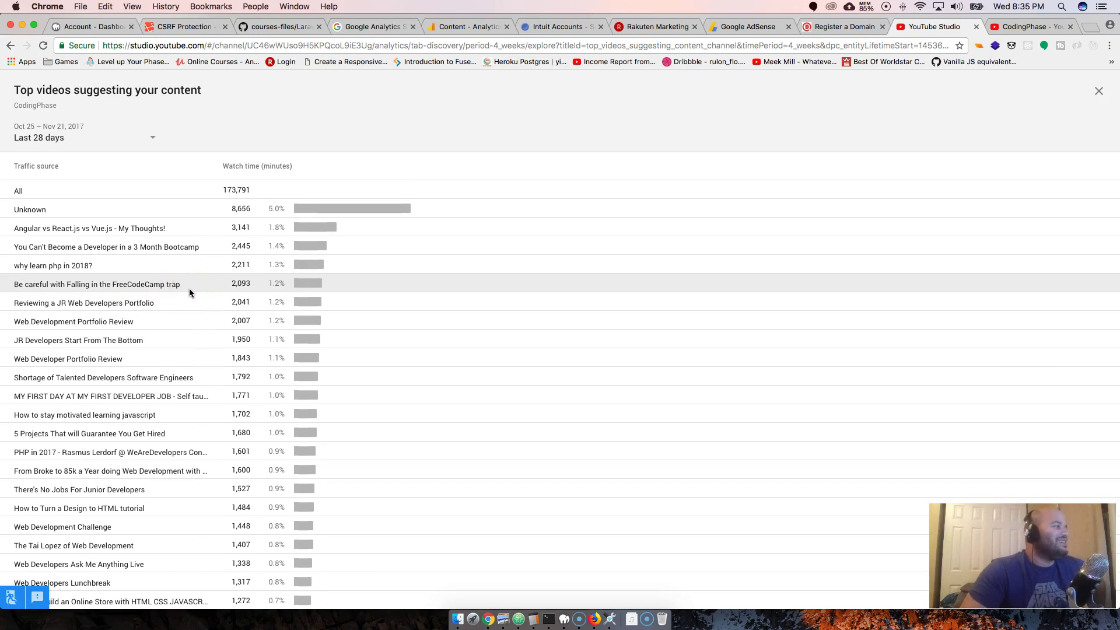
{"action": "scroll", "coordinate": [189, 288], "scroll_direction": "down", "scroll_amount": 5}
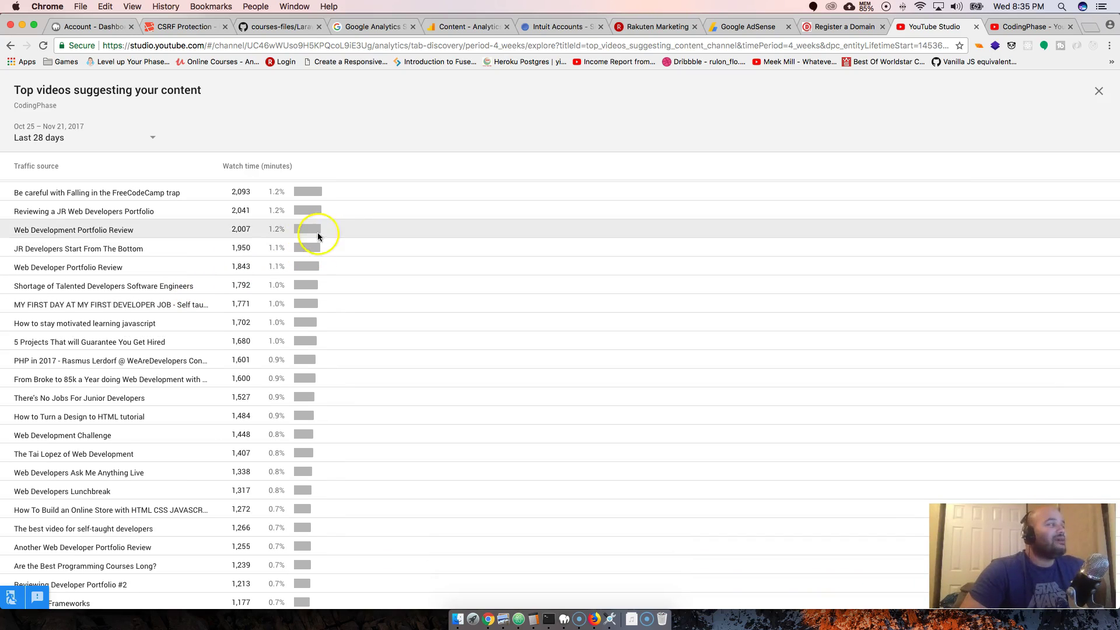
{"action": "scroll", "coordinate": [188, 265], "scroll_direction": "down", "scroll_amount": 3}
{"action": "scroll", "coordinate": [192, 262], "scroll_direction": "up", "scroll_amount": 8}
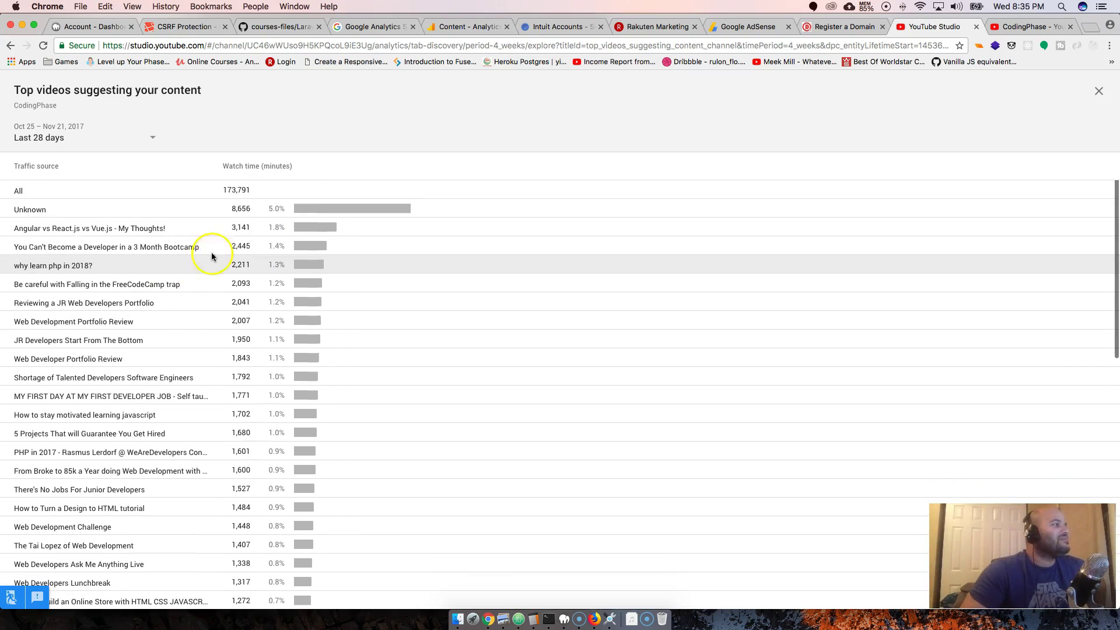
{"action": "left_click", "coordinate": [1099, 92]}
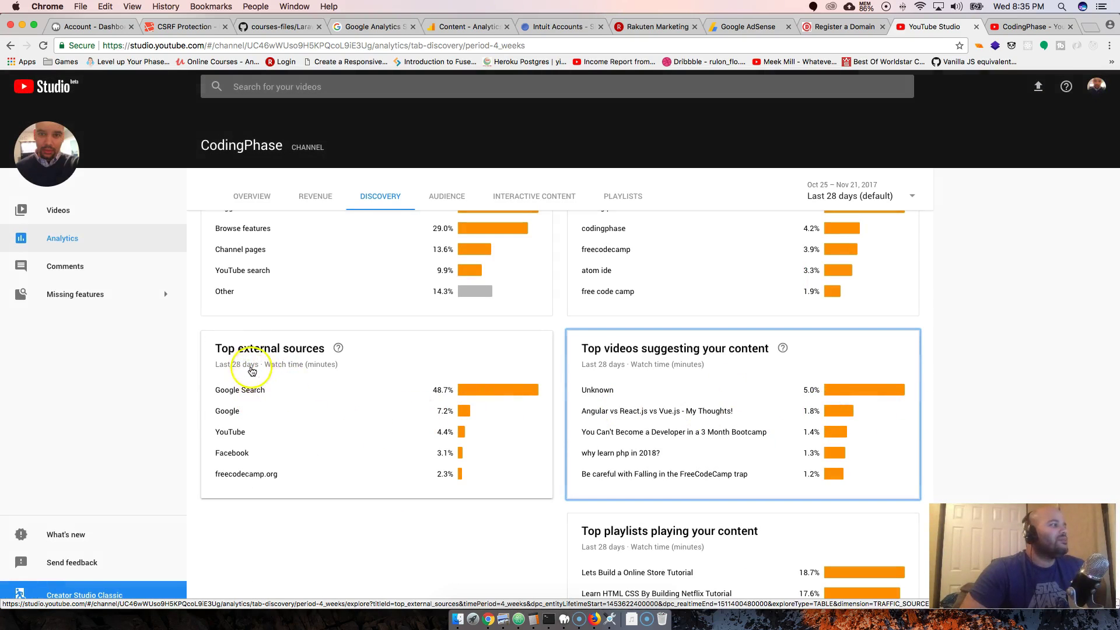
Review the full Top external sources breakdown (Google Search 3,881 of 7,973 minutes), then close it
{"action": "left_click", "coordinate": [264, 405]}
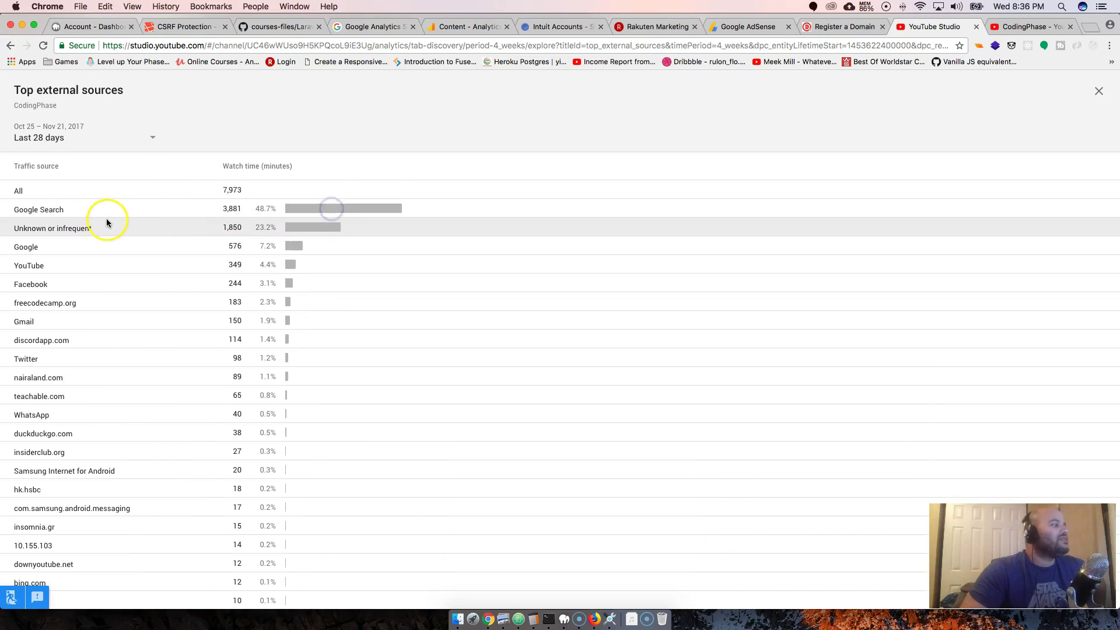
{"action": "left_click", "coordinate": [46, 211]}
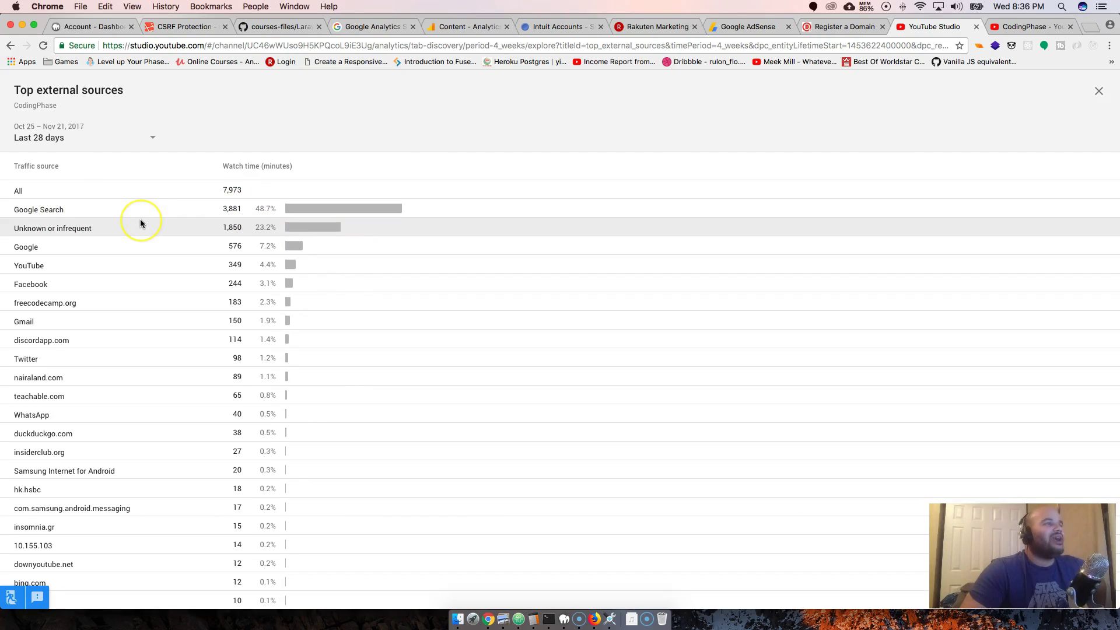
{"action": "scroll", "coordinate": [140, 221], "scroll_direction": "down", "scroll_amount": 5}
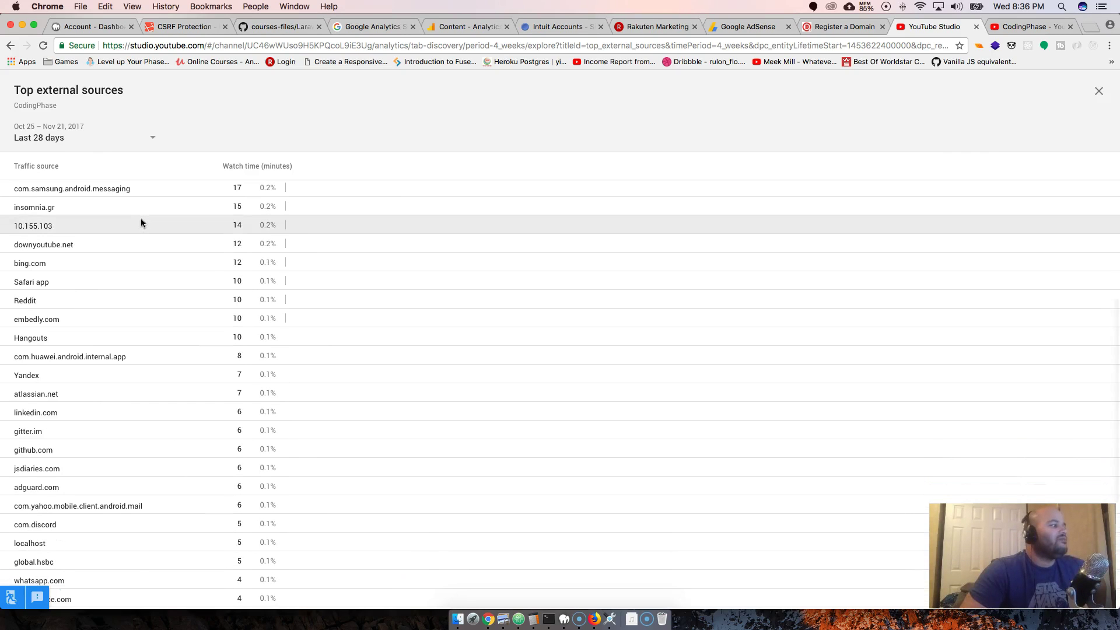
{"action": "scroll", "coordinate": [141, 221], "scroll_direction": "up", "scroll_amount": 5}
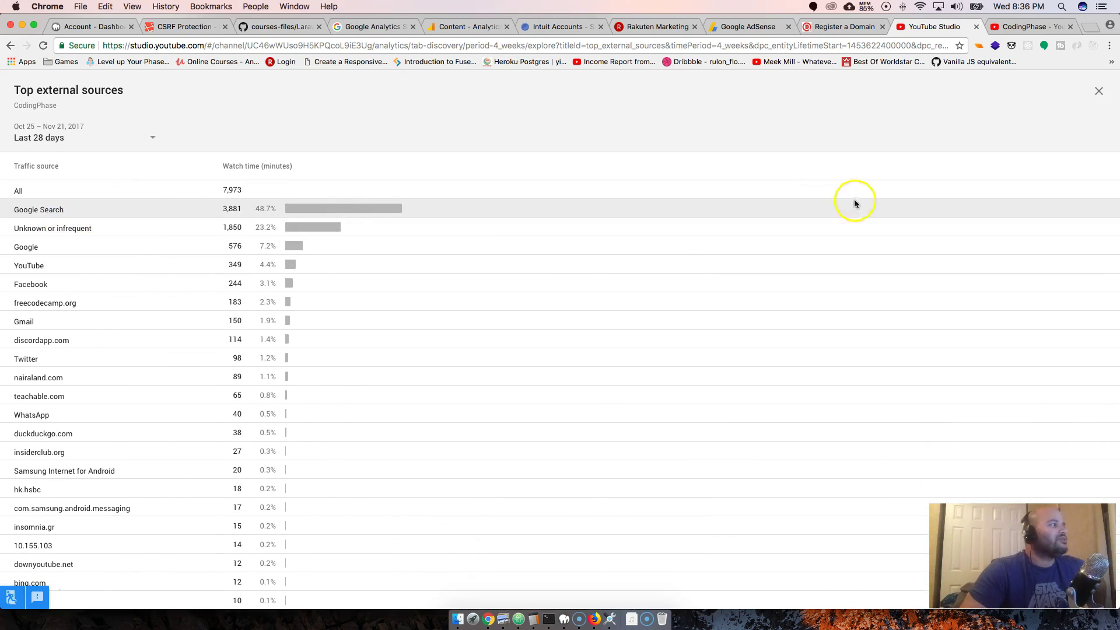
{"action": "left_click", "coordinate": [1099, 92]}
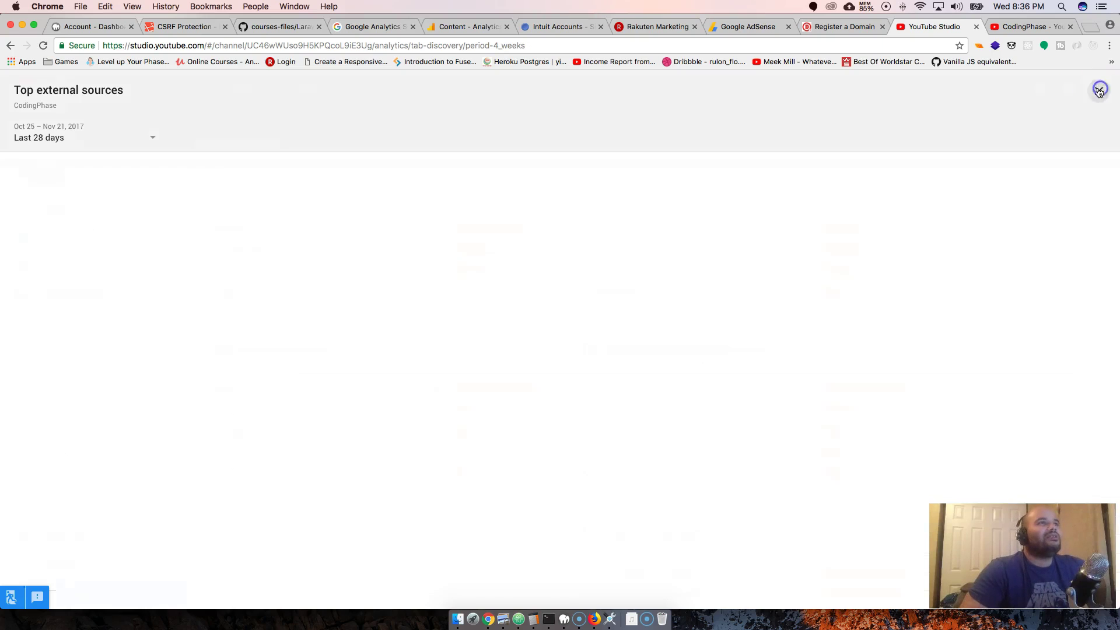
Show the Audience tab: 91.3% male, ages 25–34 at 47.7%, United States 57.9%
{"action": "scroll", "coordinate": [600, 426], "scroll_direction": "down", "scroll_amount": 3}
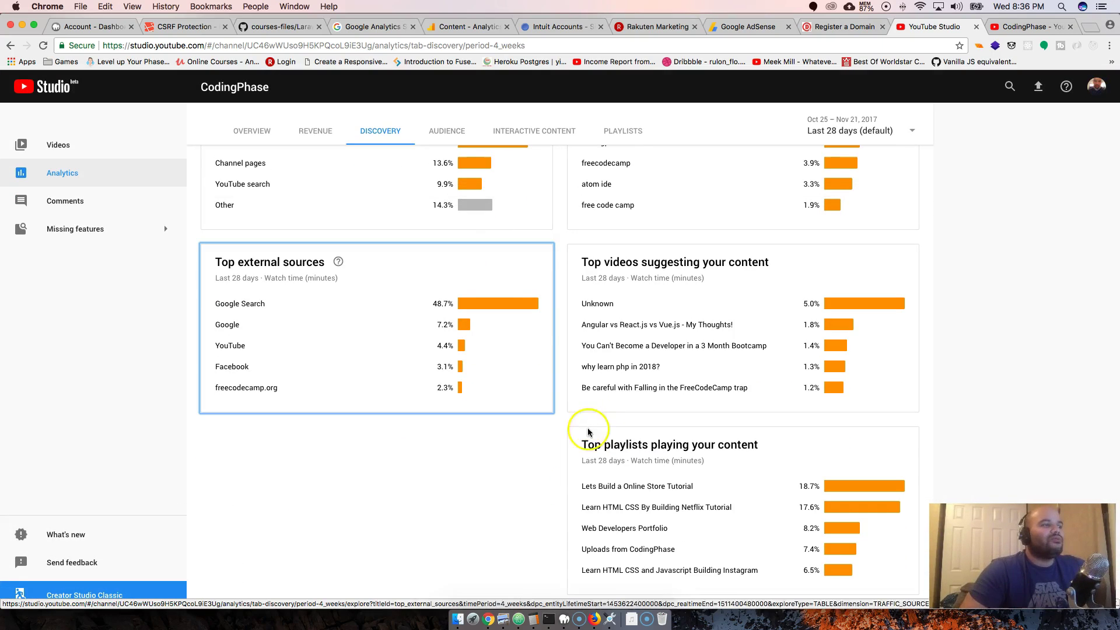
{"action": "left_click", "coordinate": [629, 505]}
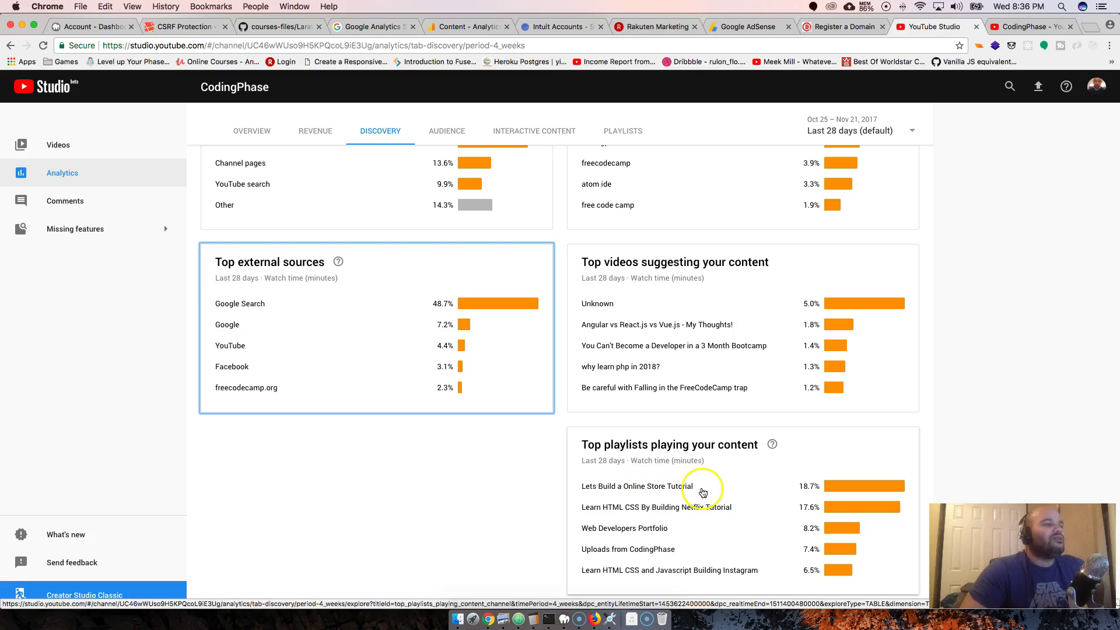
{"action": "scroll", "coordinate": [698, 496], "scroll_direction": "up", "scroll_amount": 5}
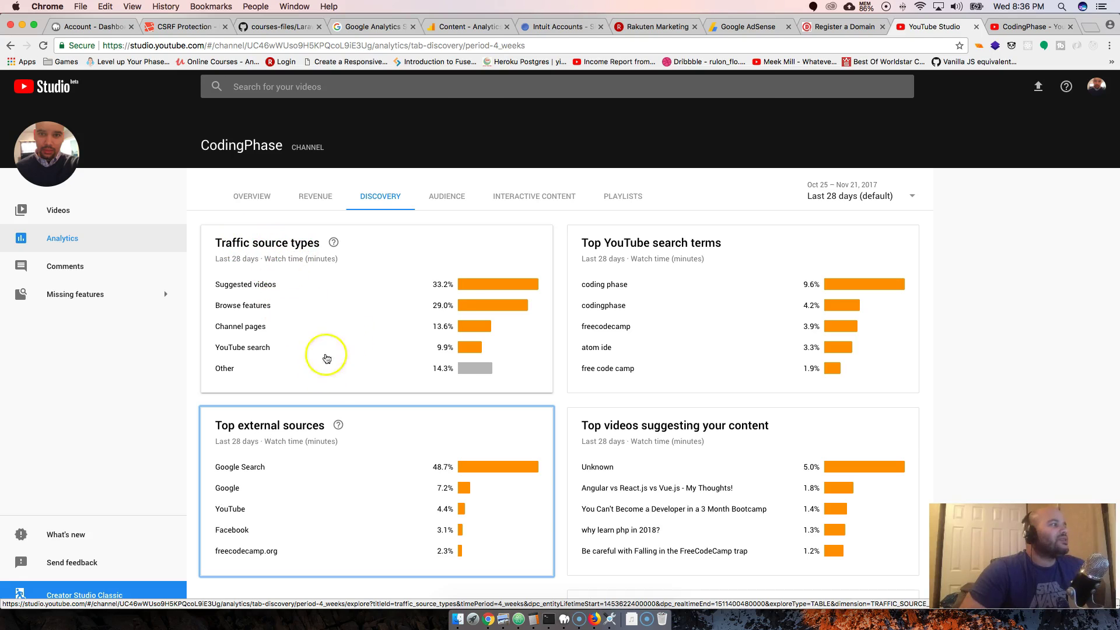
{"action": "left_click", "coordinate": [458, 196]}
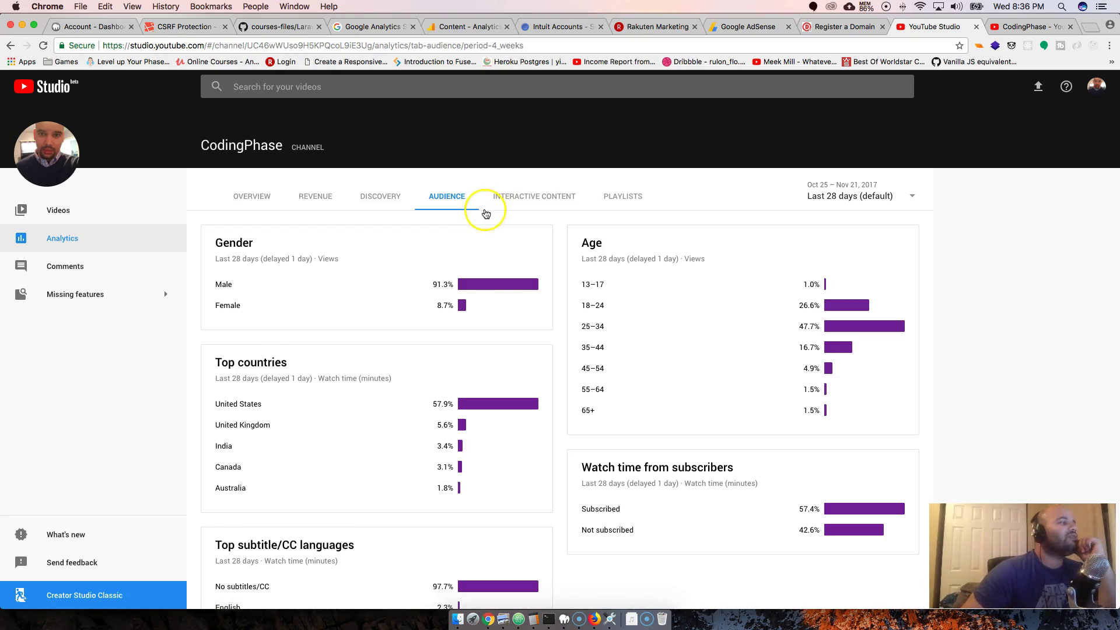
{"action": "scroll", "coordinate": [483, 261], "scroll_direction": "down", "scroll_amount": 1}
{"action": "scroll", "coordinate": [481, 255], "scroll_direction": "up", "scroll_amount": 1}
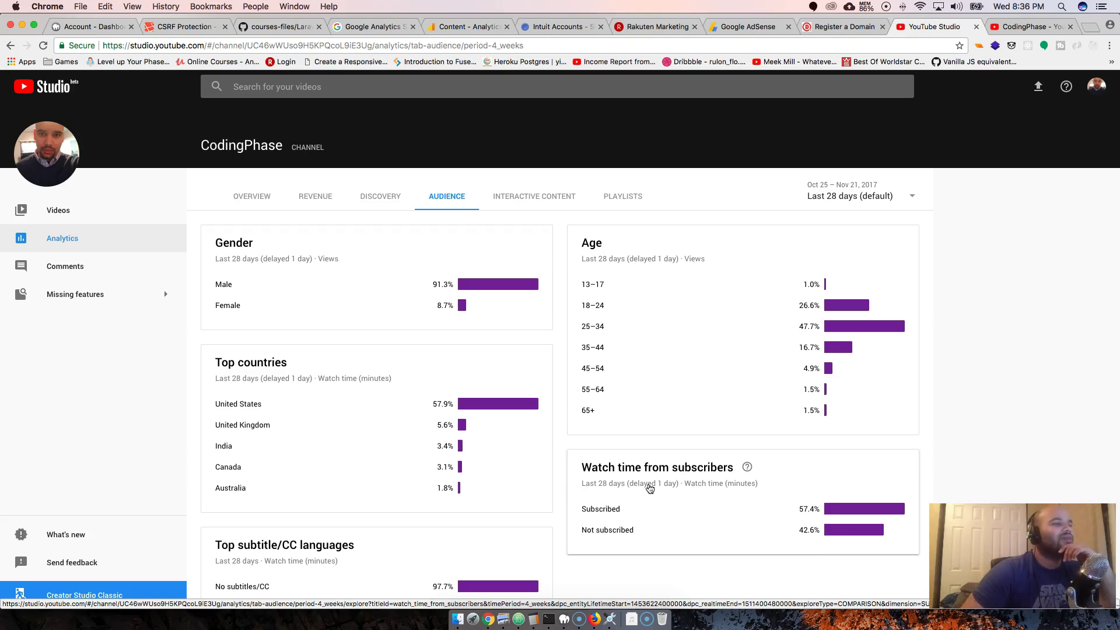
{"action": "left_click", "coordinate": [864, 505]}
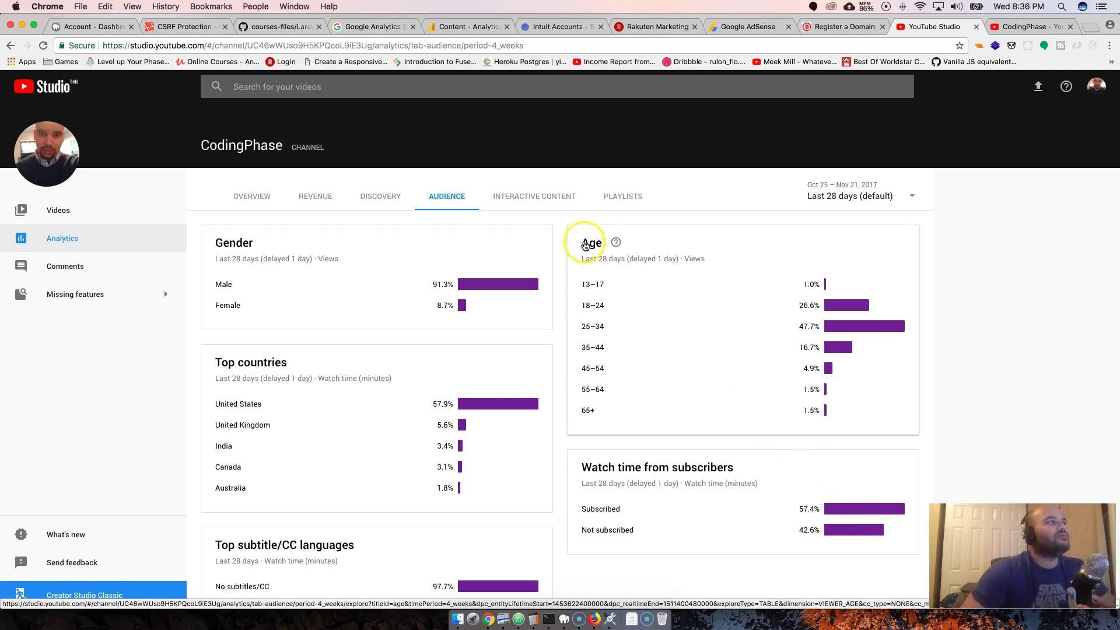
Review the Interactive Content end screen and card charts (10.7K elements shown, 1.6% click rate)
{"action": "left_click", "coordinate": [548, 195]}
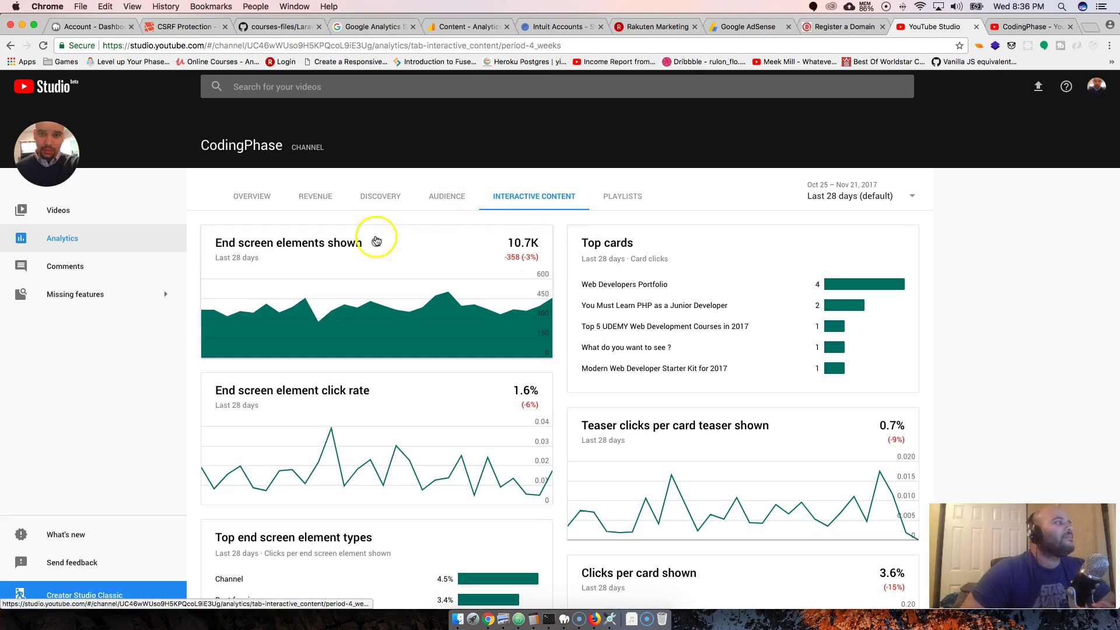
{"action": "scroll", "coordinate": [286, 280], "scroll_direction": "down", "scroll_amount": 2}
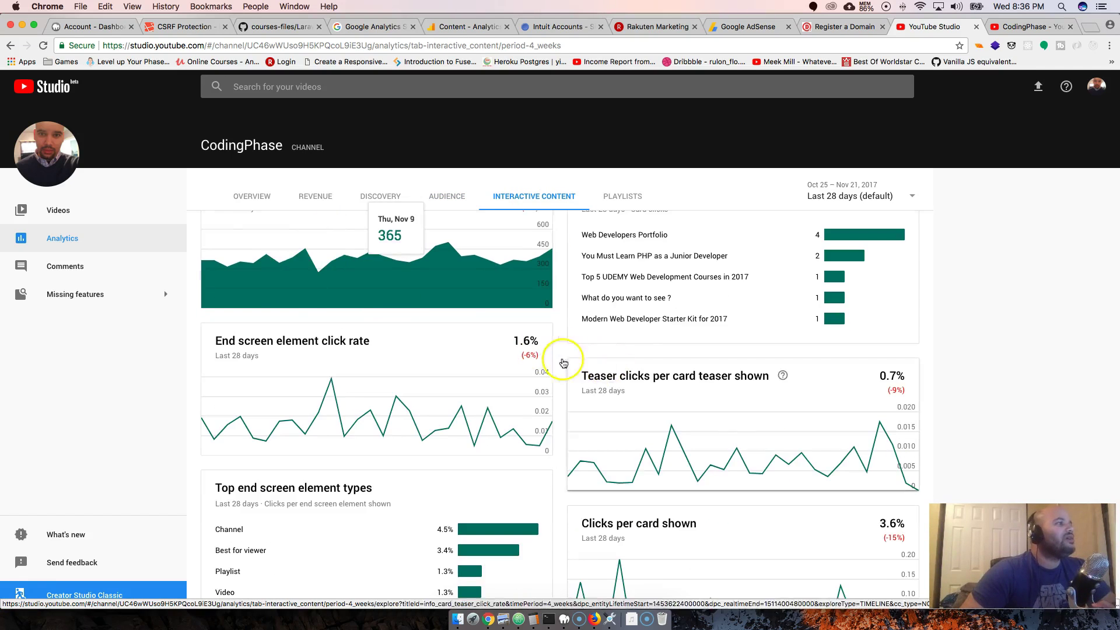
{"action": "scroll", "coordinate": [548, 358], "scroll_direction": "up", "scroll_amount": 2}
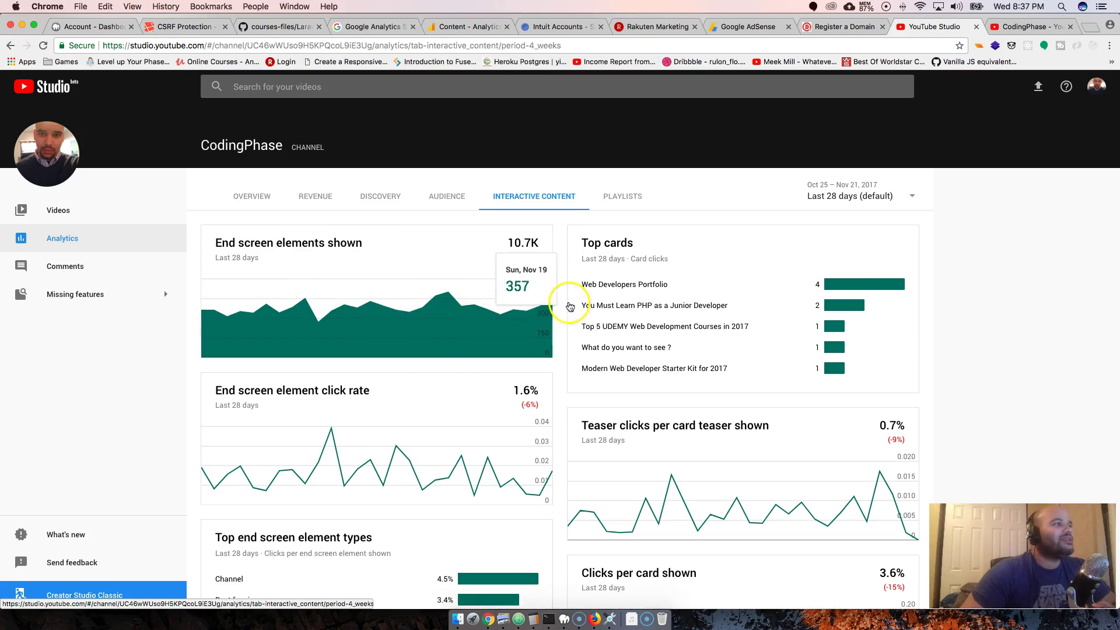
{"action": "scroll", "coordinate": [474, 320], "scroll_direction": "down", "scroll_amount": 1}
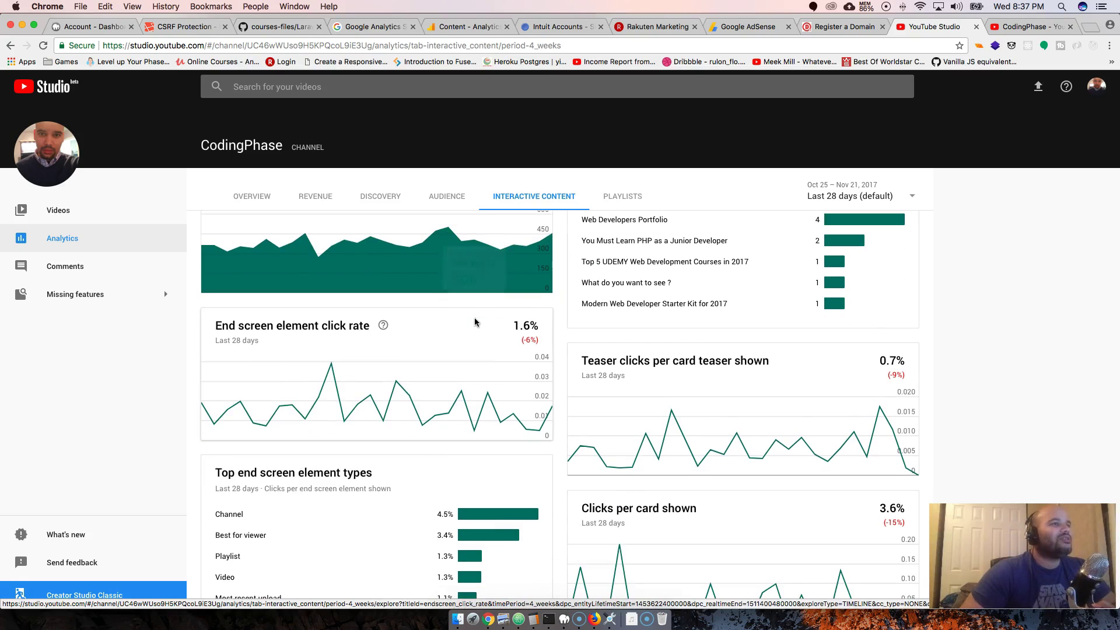
{"action": "scroll", "coordinate": [251, 367], "scroll_direction": "down", "scroll_amount": 3}
{"action": "scroll", "coordinate": [275, 353], "scroll_direction": "up", "scroll_amount": 2}
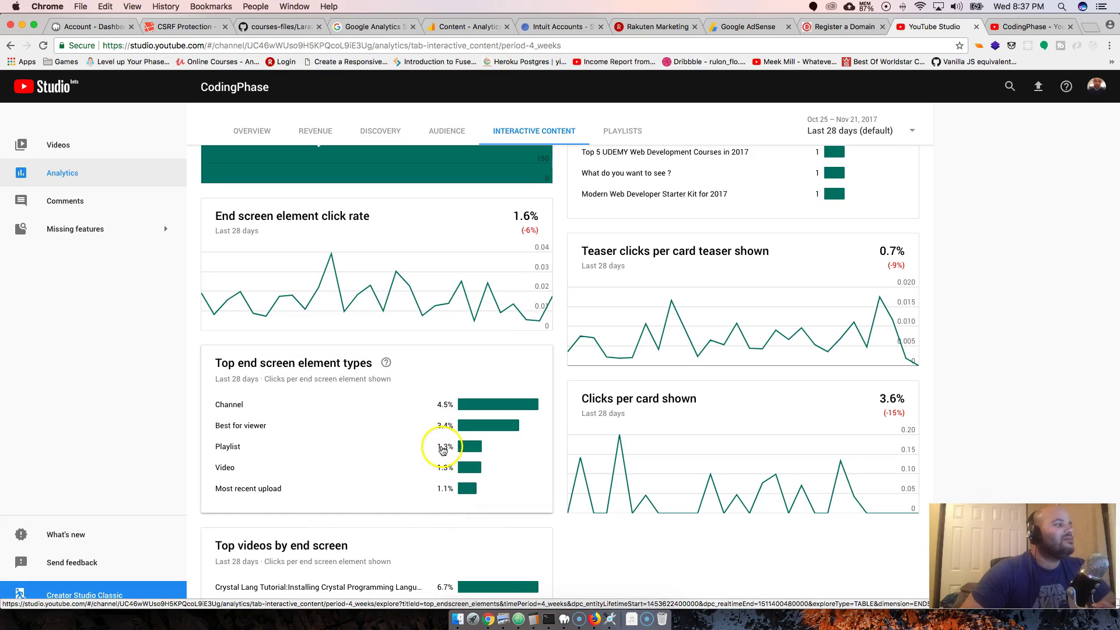
{"action": "scroll", "coordinate": [430, 570], "scroll_direction": "down", "scroll_amount": 3}
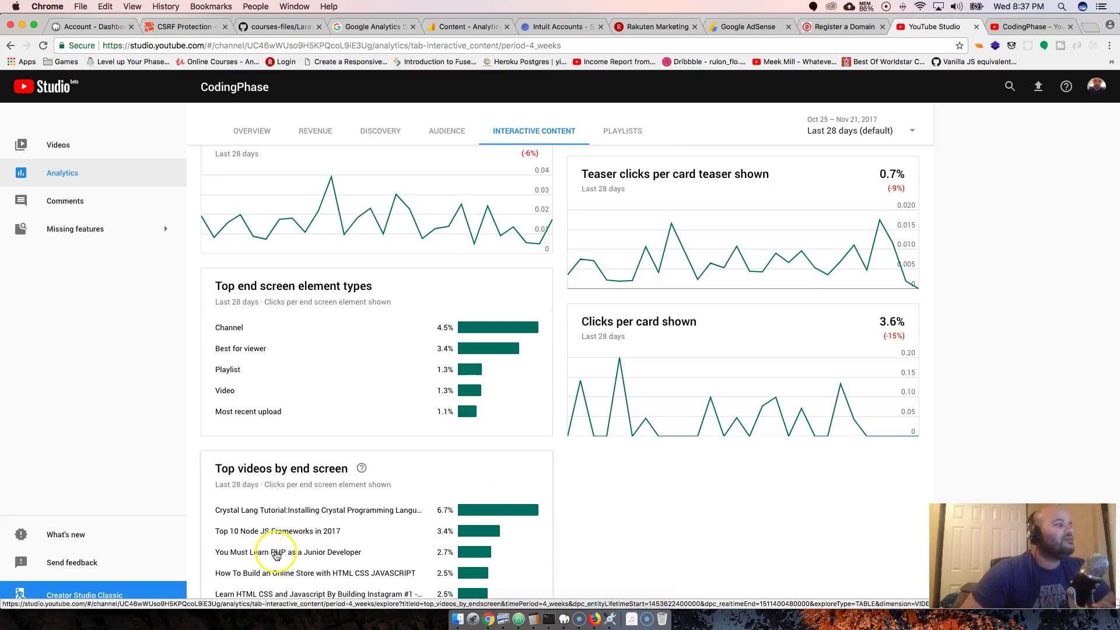
{"action": "scroll", "coordinate": [366, 560], "scroll_direction": "down", "scroll_amount": 1}
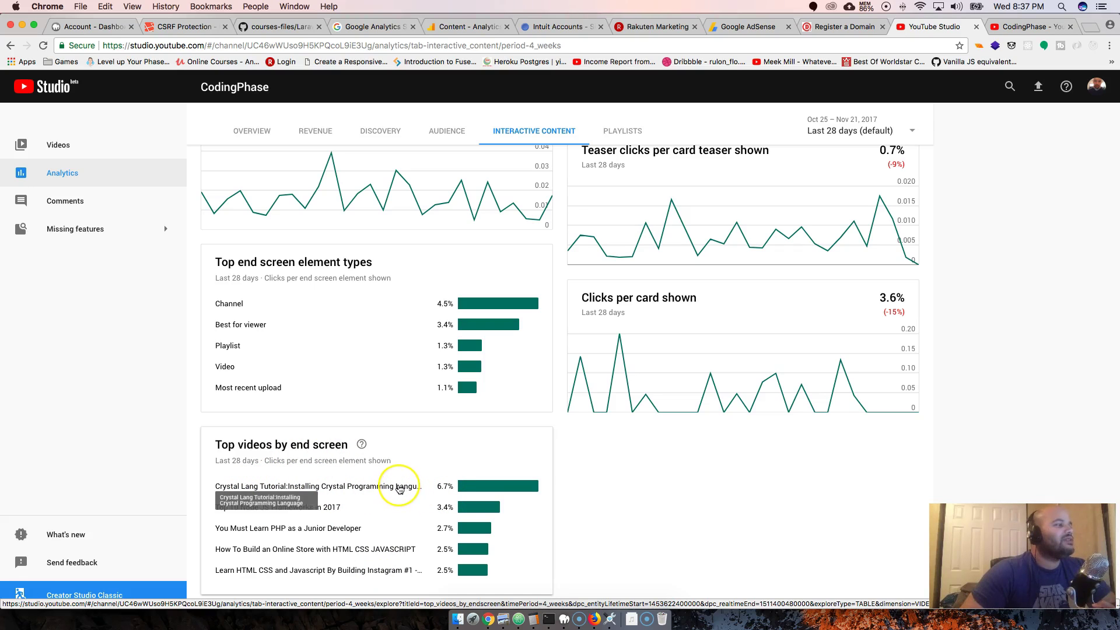
{"action": "scroll", "coordinate": [399, 487], "scroll_direction": "up", "scroll_amount": 5}
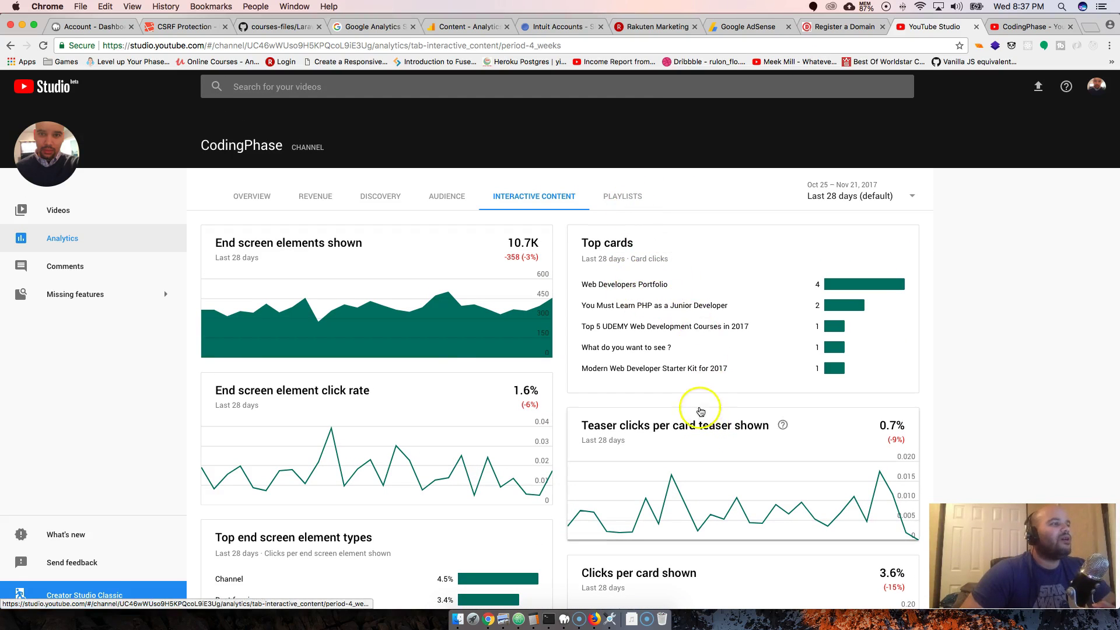
{"action": "scroll", "coordinate": [699, 408], "scroll_direction": "down", "scroll_amount": 5}
{"action": "scroll", "coordinate": [655, 231], "scroll_direction": "up", "scroll_amount": 2}
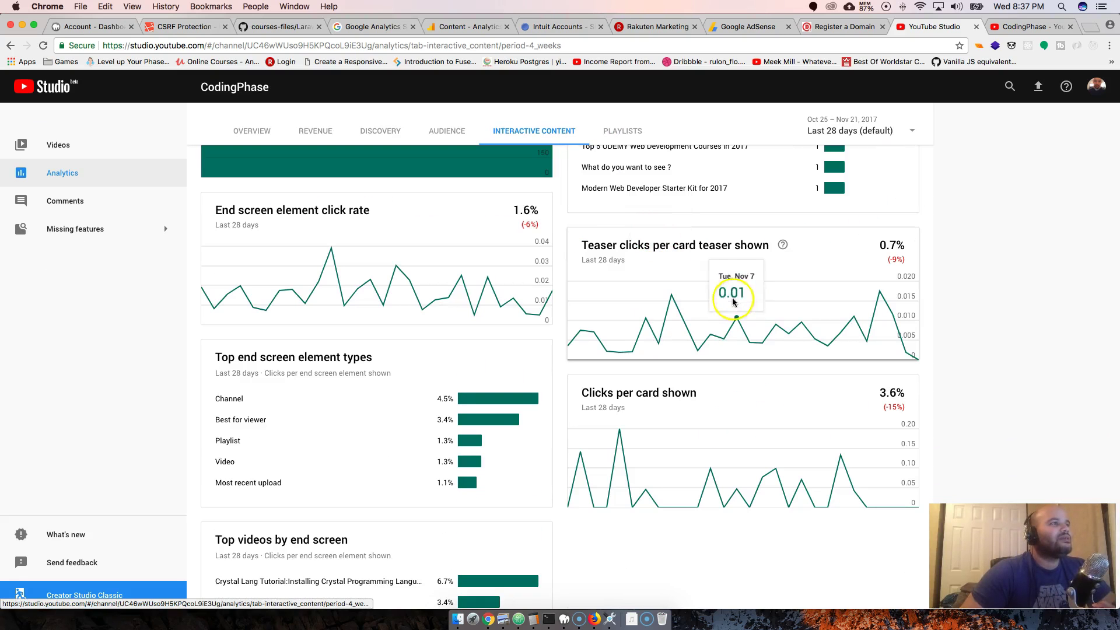
{"action": "scroll", "coordinate": [717, 294], "scroll_direction": "up", "scroll_amount": 4}
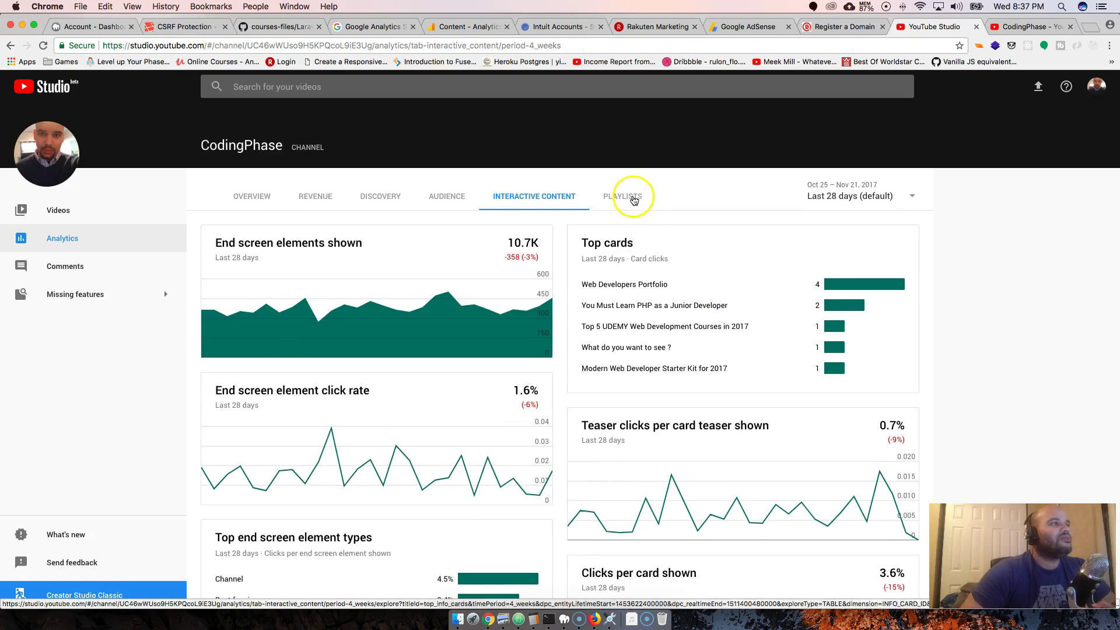
Show Playlists analytics and change the reporting period to Last 365 days, then Lifetime
{"action": "left_click", "coordinate": [634, 199]}
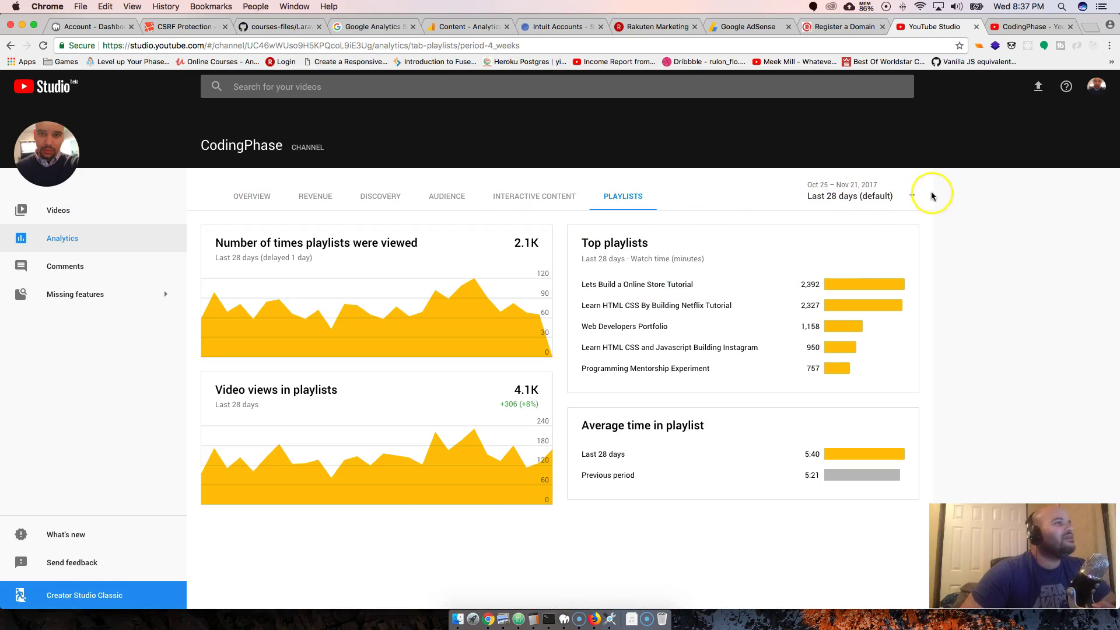
{"action": "left_click", "coordinate": [905, 194]}
{"action": "left_click", "coordinate": [884, 286]}
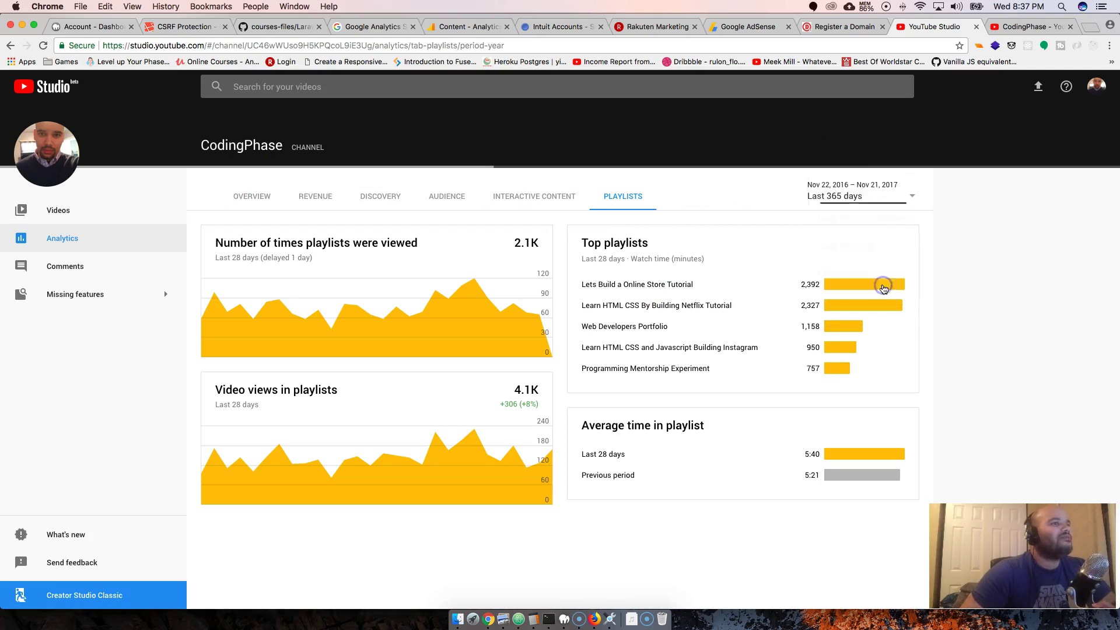
{"action": "left_click", "coordinate": [855, 182]}
{"action": "left_click", "coordinate": [838, 309]}
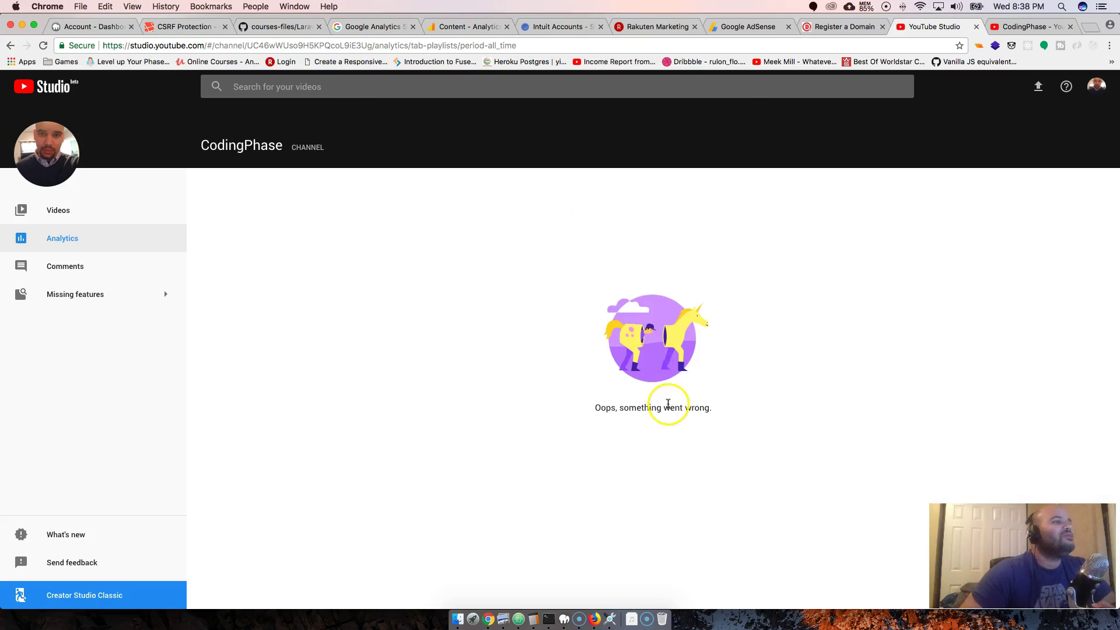
Show the Videos list with visibility, monetization, views and comments for each upload
{"action": "left_click", "coordinate": [70, 204]}
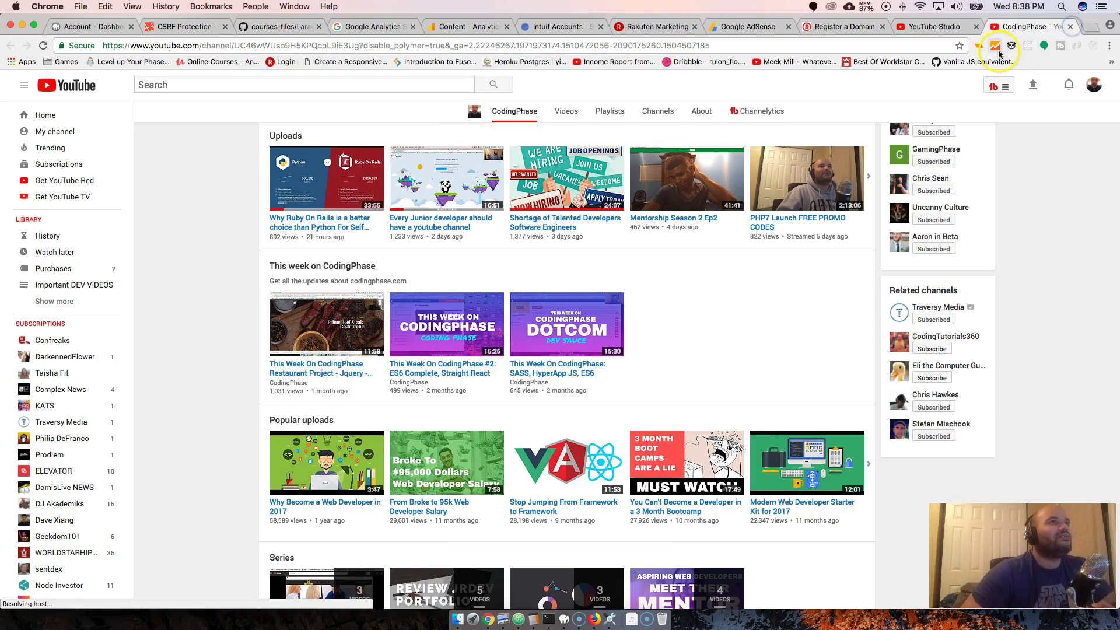
{"action": "left_click", "coordinate": [933, 28]}
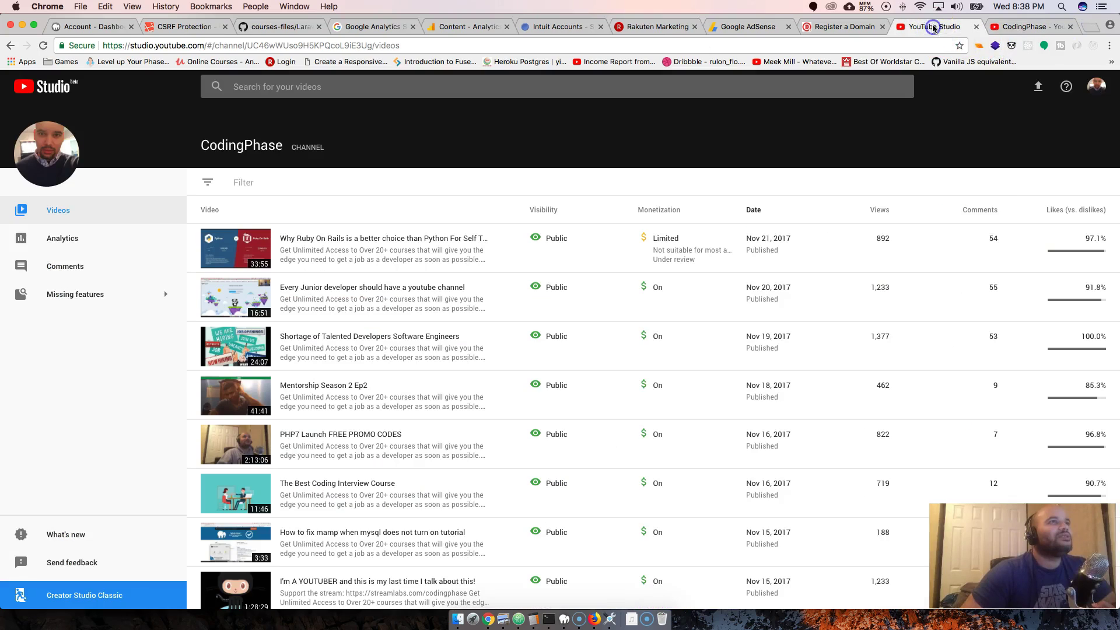
{"action": "left_click", "coordinate": [995, 46]}
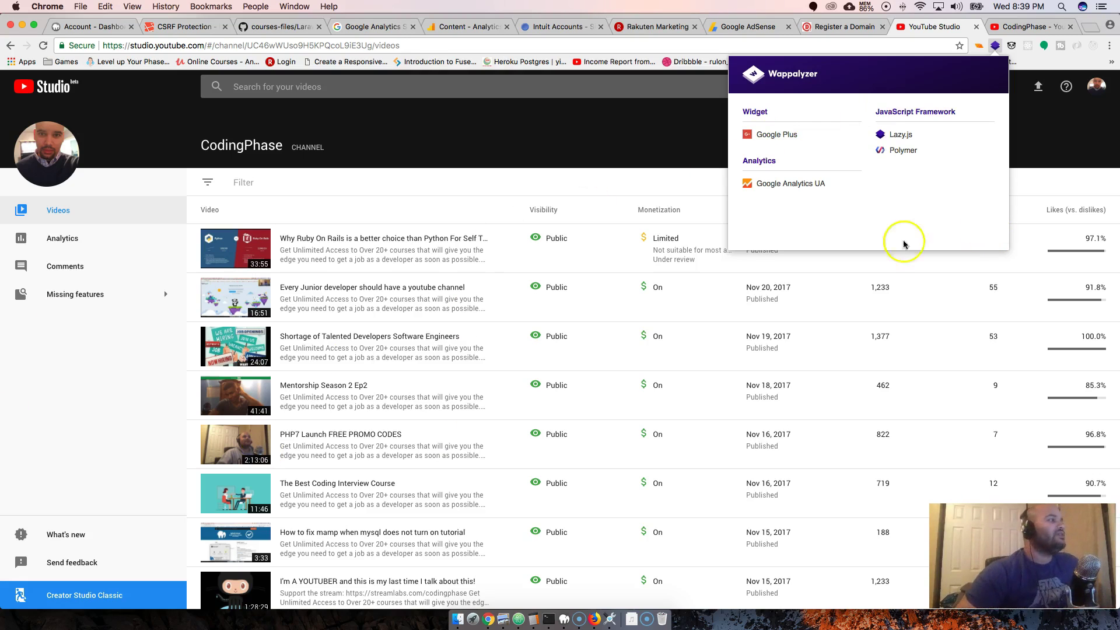
{"action": "left_click", "coordinate": [467, 145]}
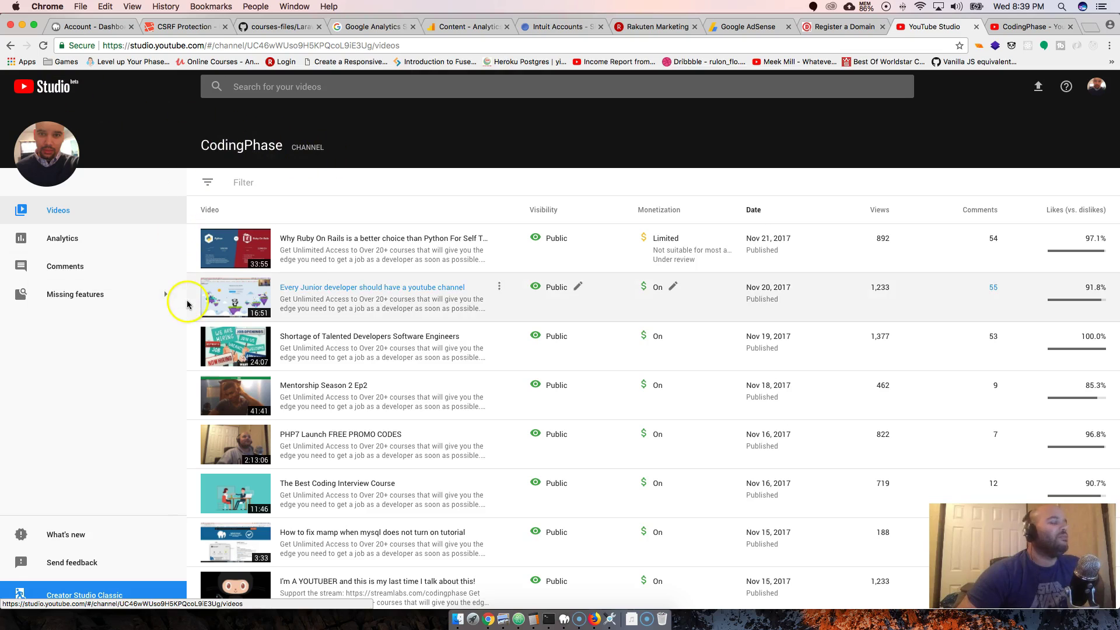
{"action": "mouse_move", "coordinate": [186, 307]}
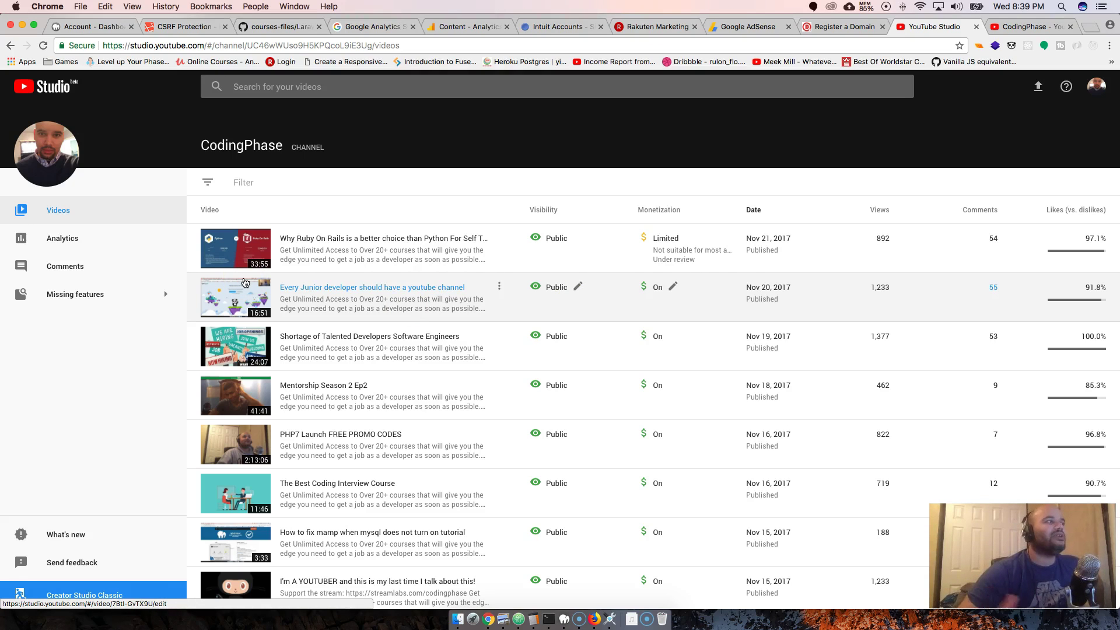
{"action": "left_click", "coordinate": [225, 264]}
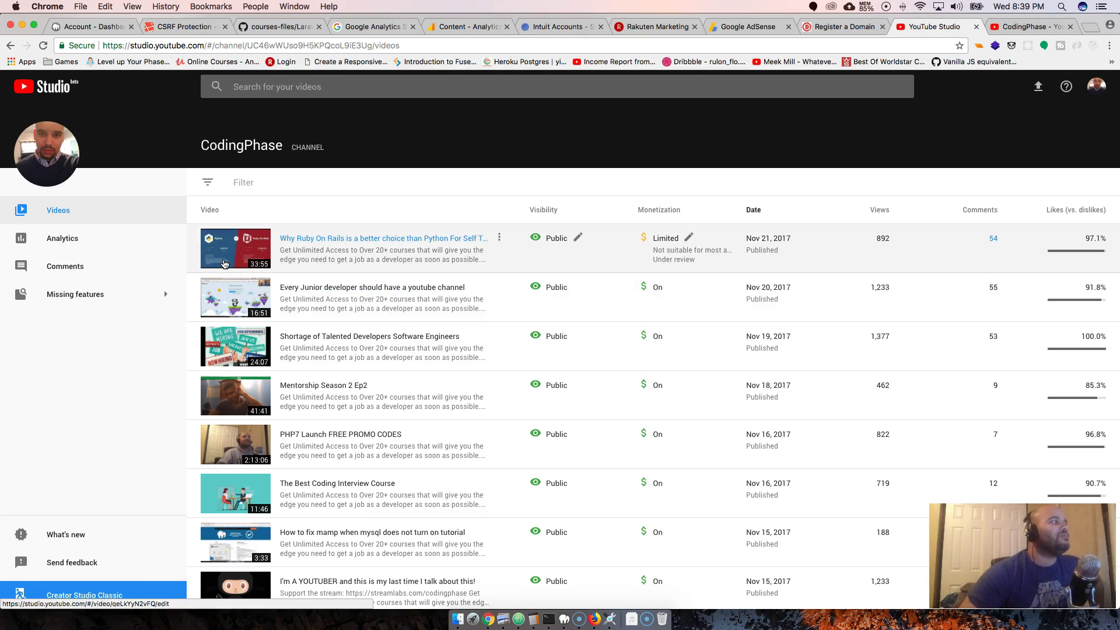
{"action": "left_click", "coordinate": [213, 259]}
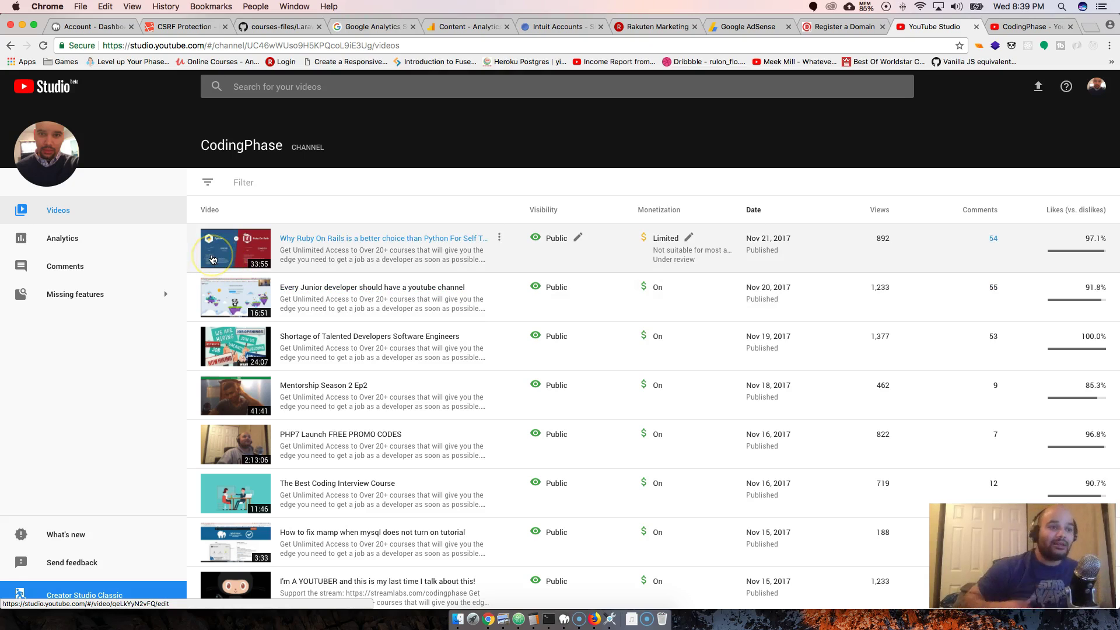